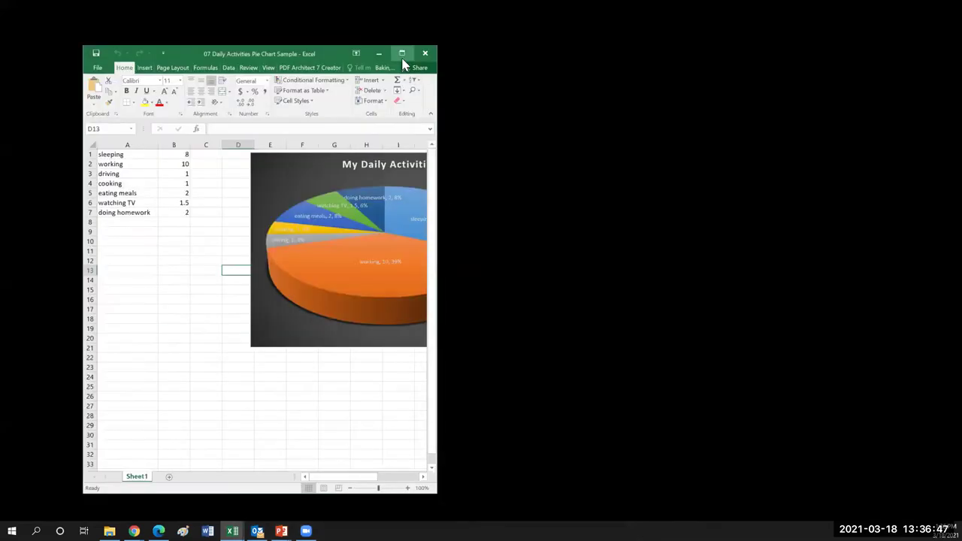
Resize and reposition the Excel window wider, taller and further left to show the whole chart.
click(402, 57)
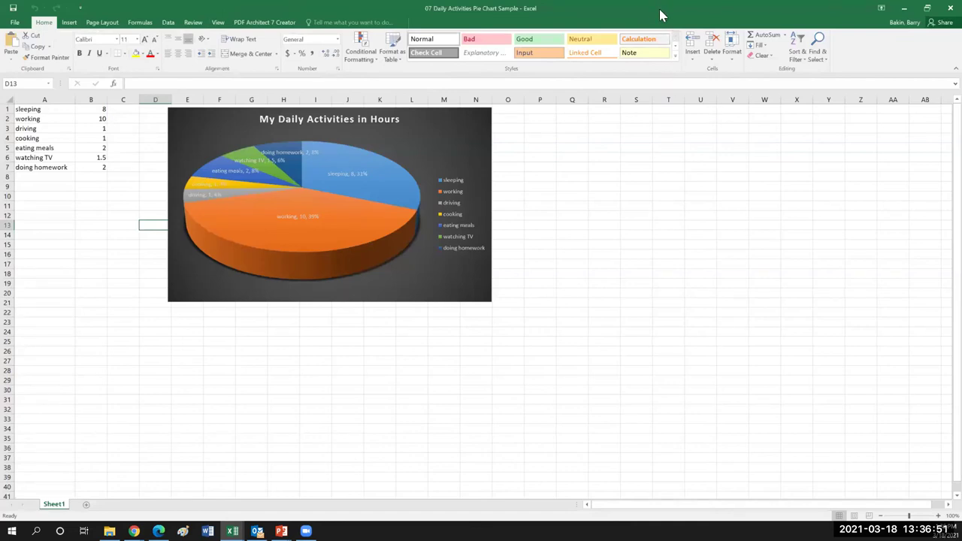
double_click(661, 14)
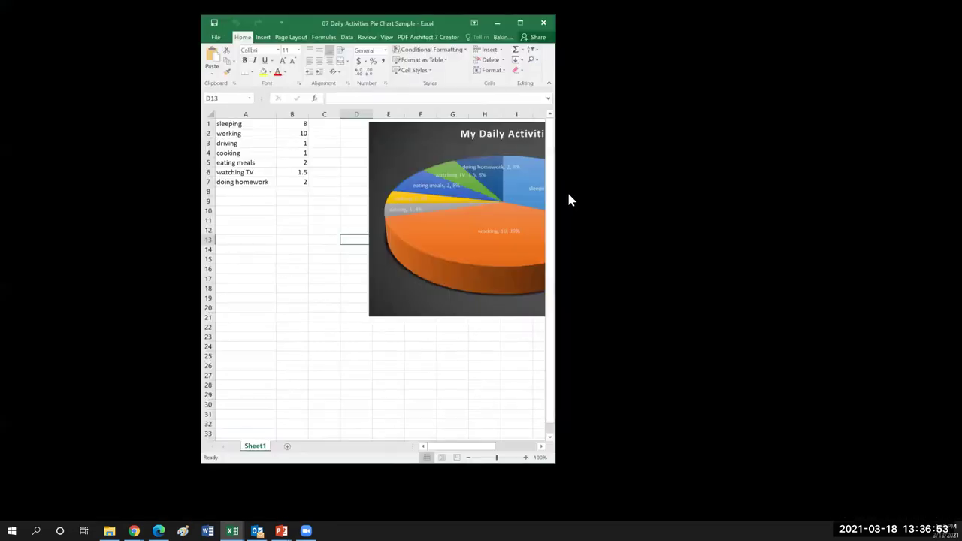
drag(556, 193, 807, 221)
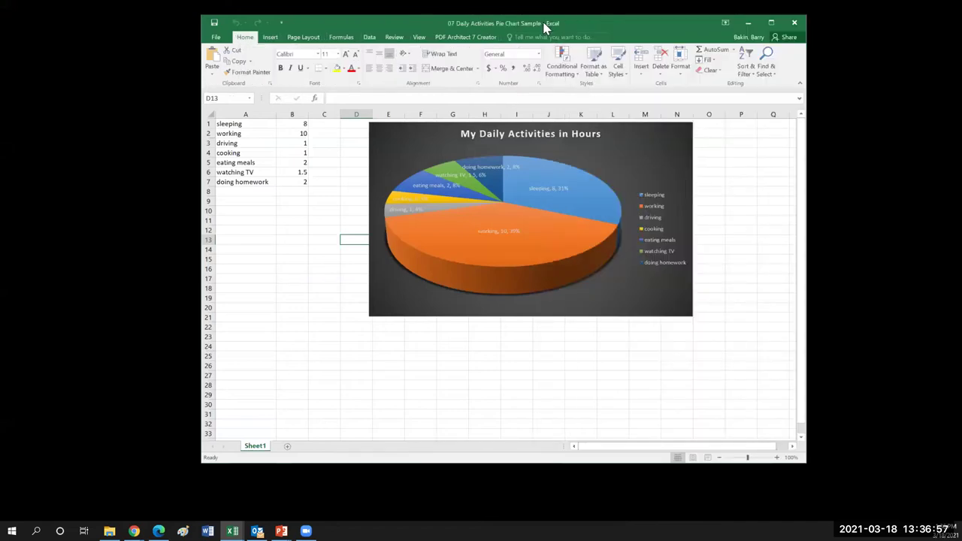
drag(476, 23, 405, 20)
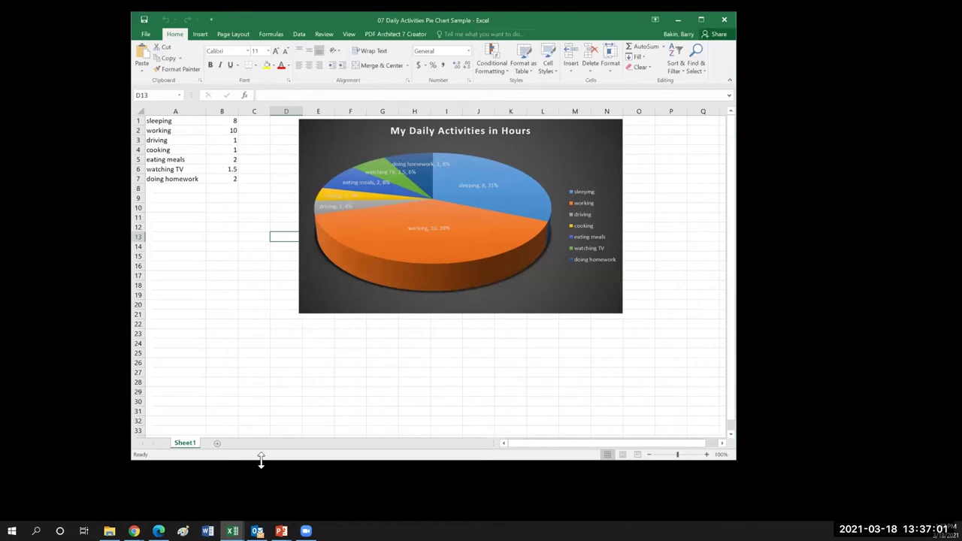
drag(261, 460, 261, 495)
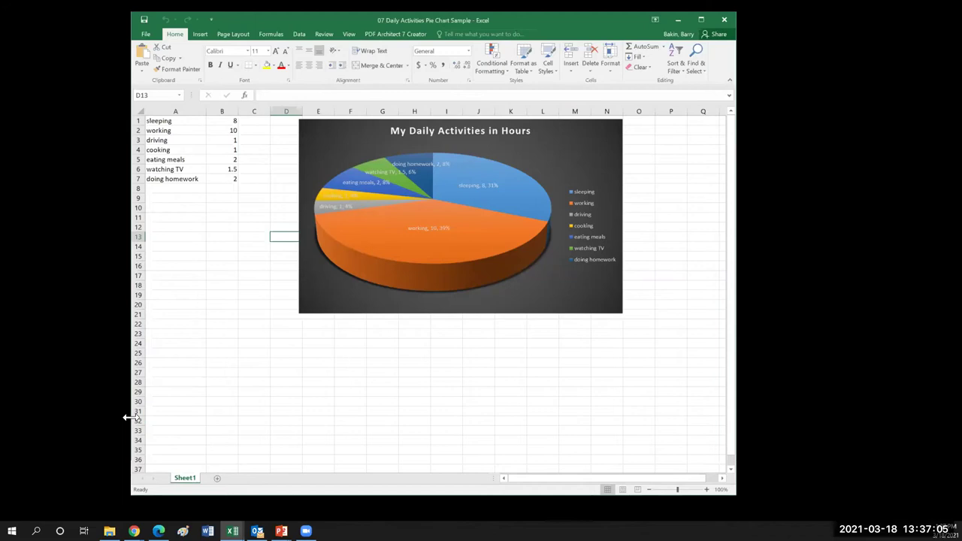
drag(126, 417, 60, 388)
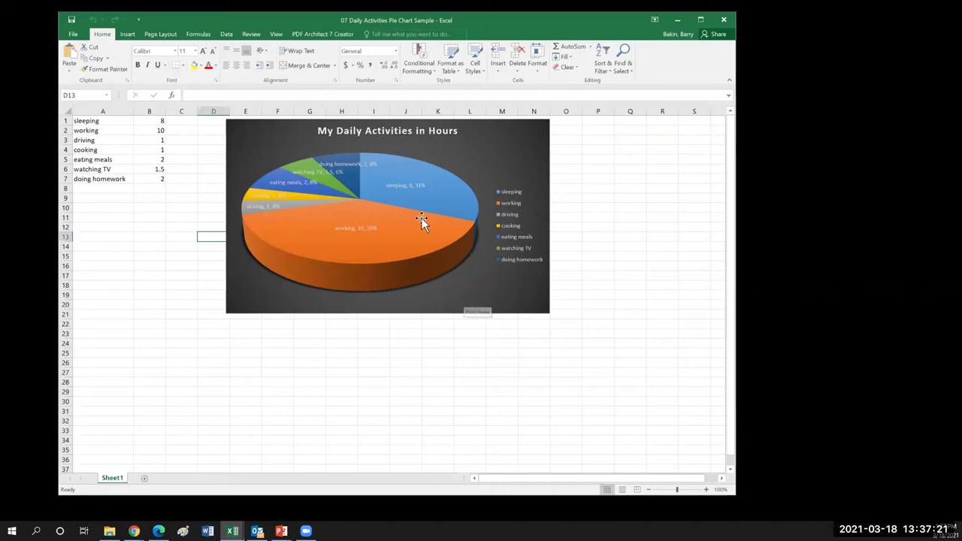
Select the old 3-D pie chart's Chart Area and delete the chart.
click(479, 282)
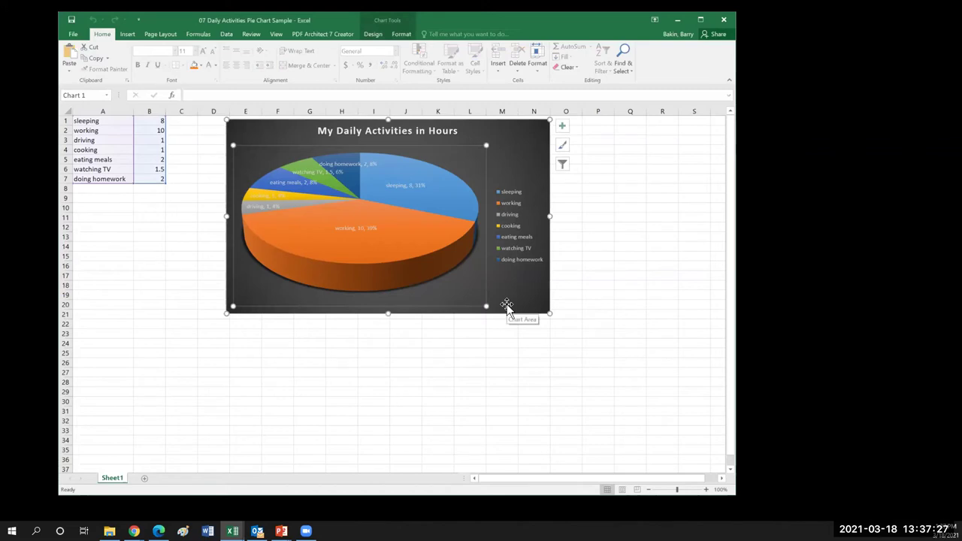
click(508, 305)
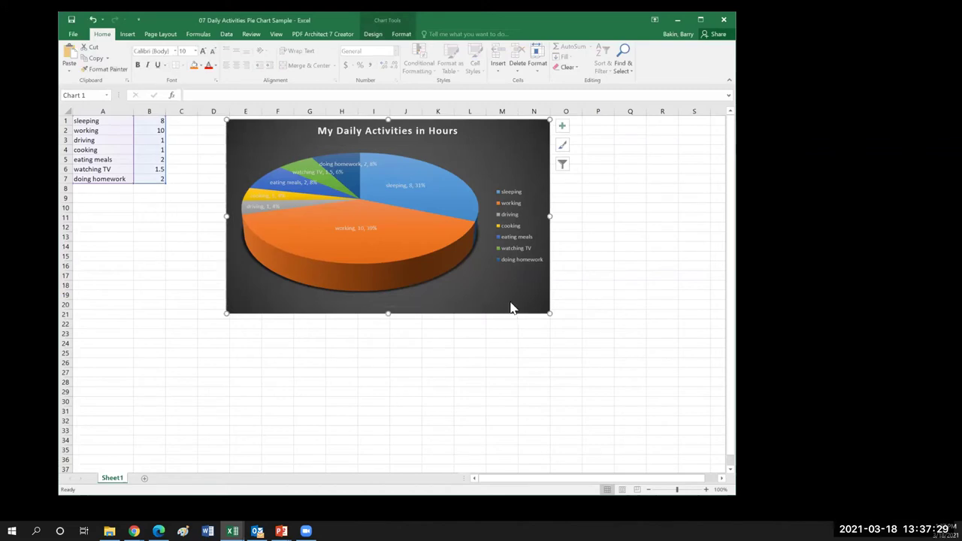
right_click(510, 308)
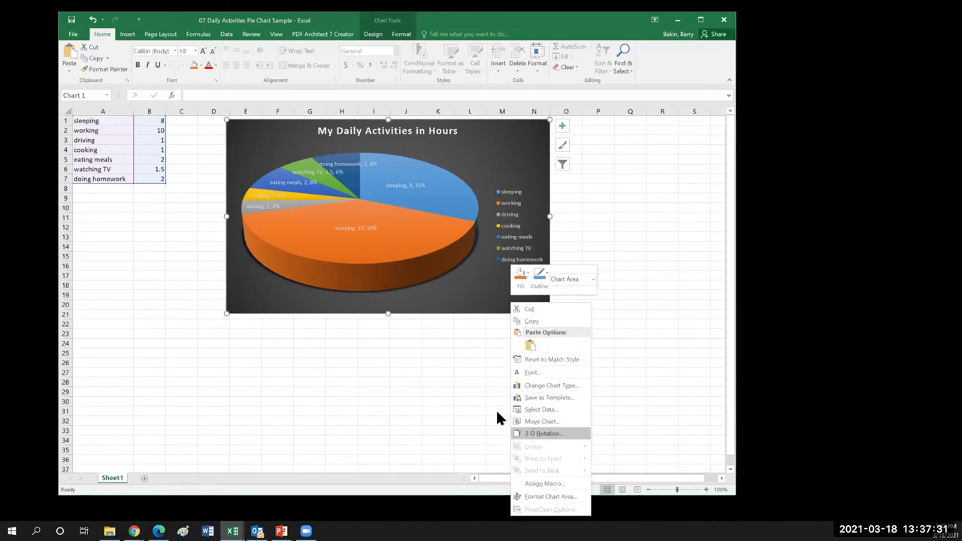
key(Escape)
key(Delete)
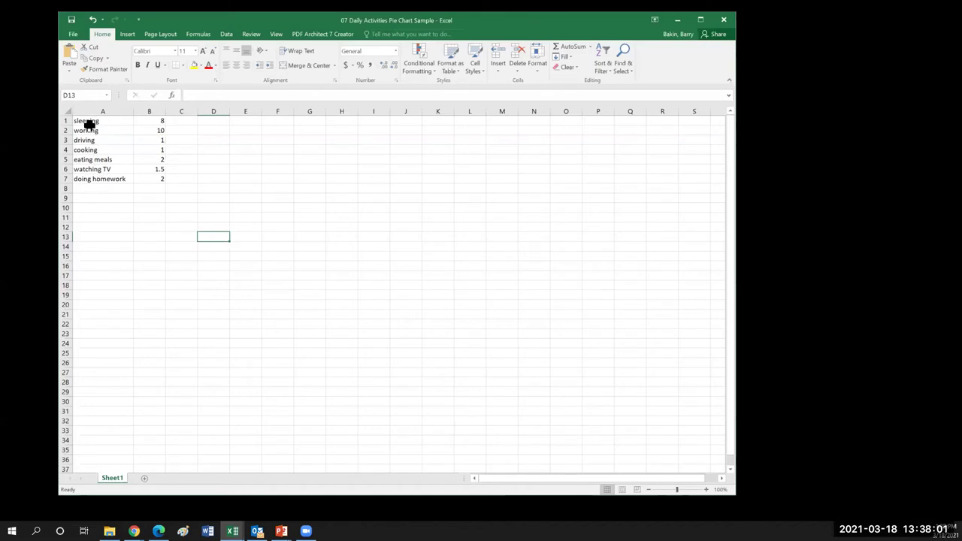
Enter 'Zoom Meetings' in A8 with 3 hours in B8.
click(106, 188)
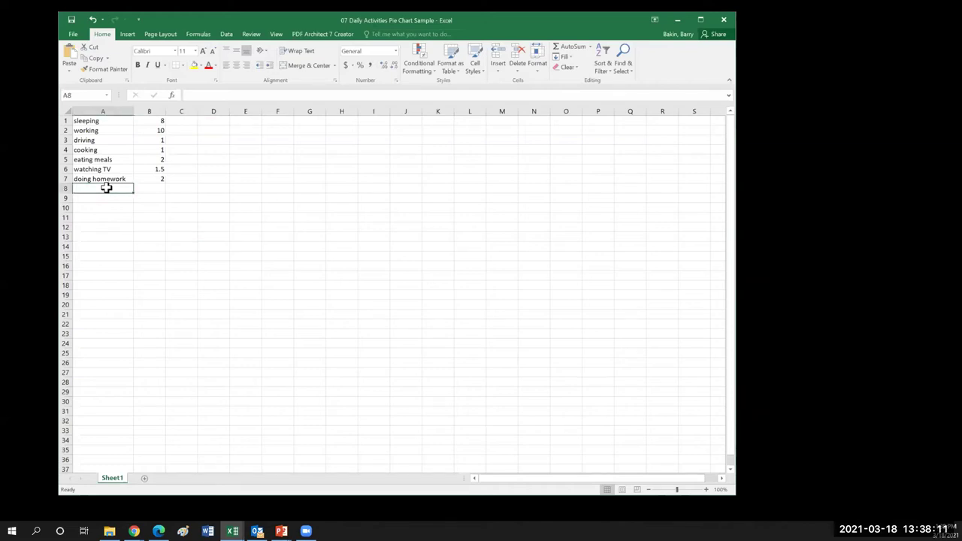
text(Z)
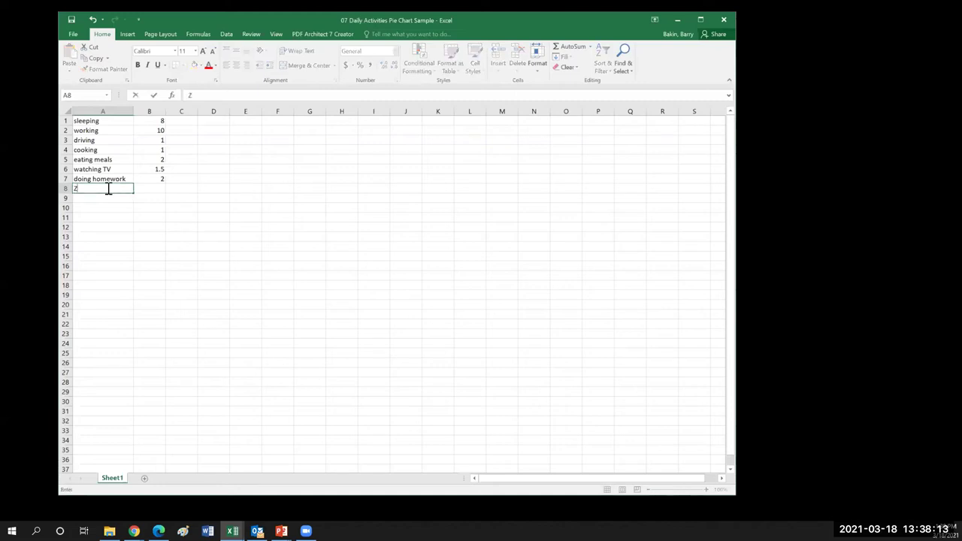
text(oom Meetings)
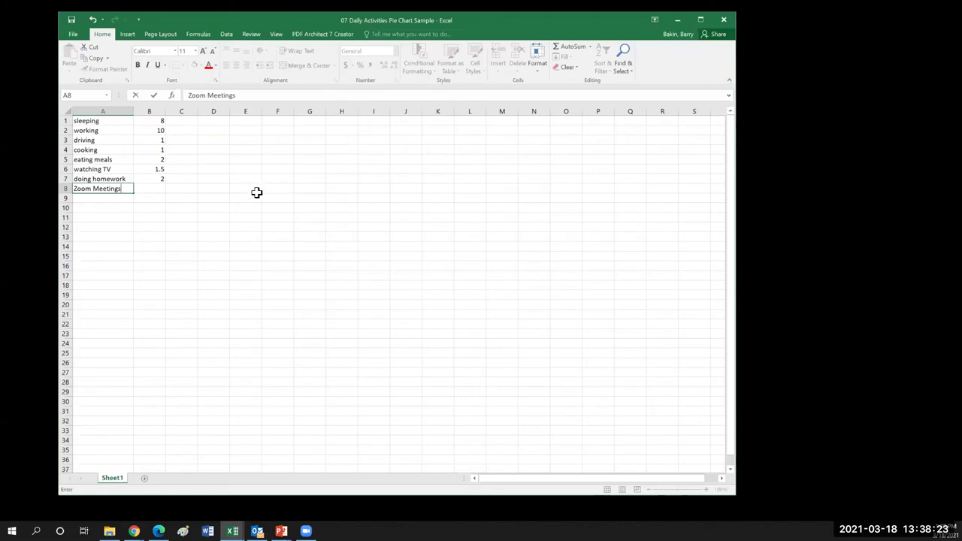
click(152, 189)
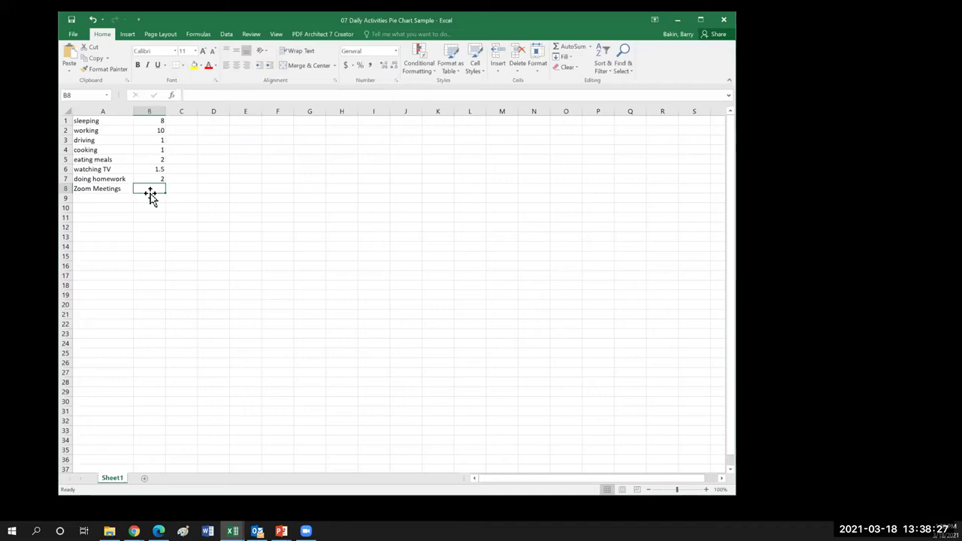
text(3.0)
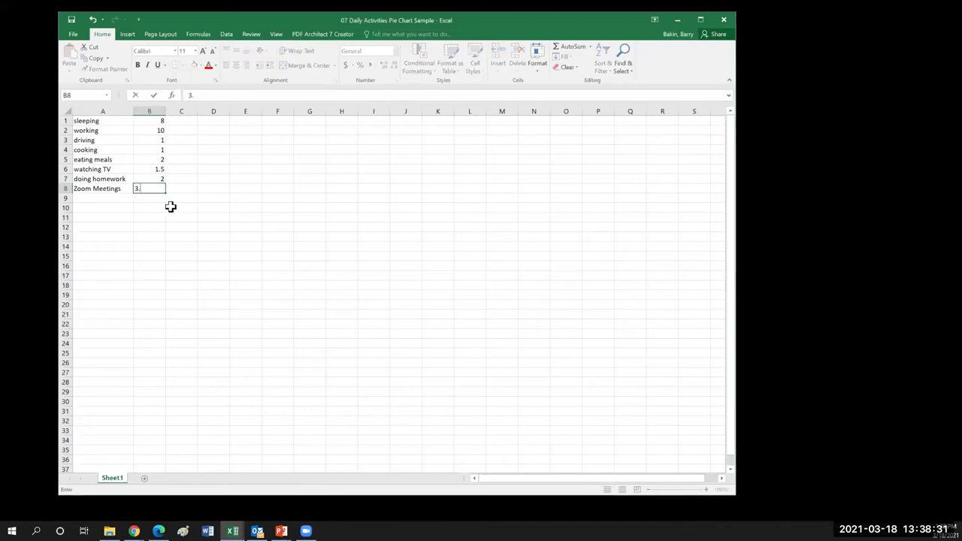
click(298, 245)
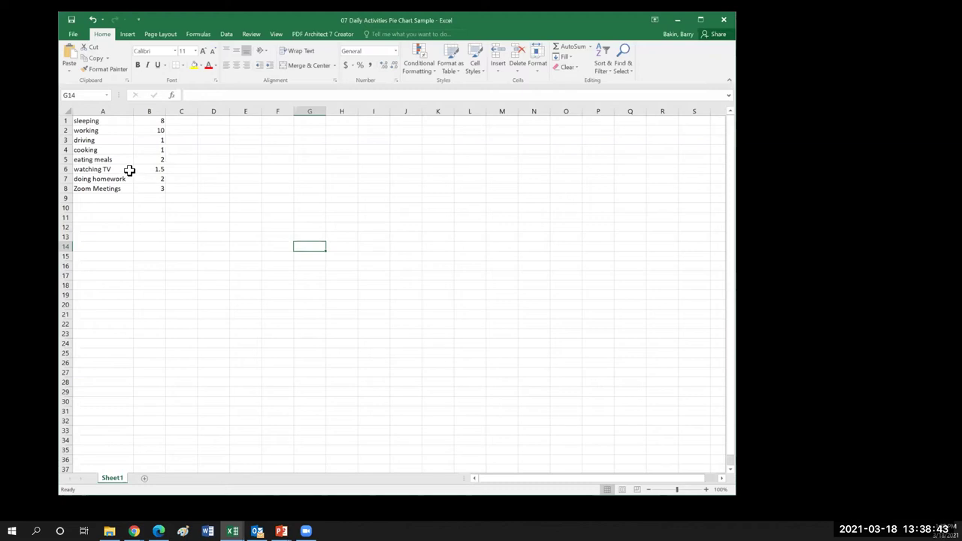
Select A1:B8 and open the Insert tab's Pie or Doughnut chart gallery.
click(90, 121)
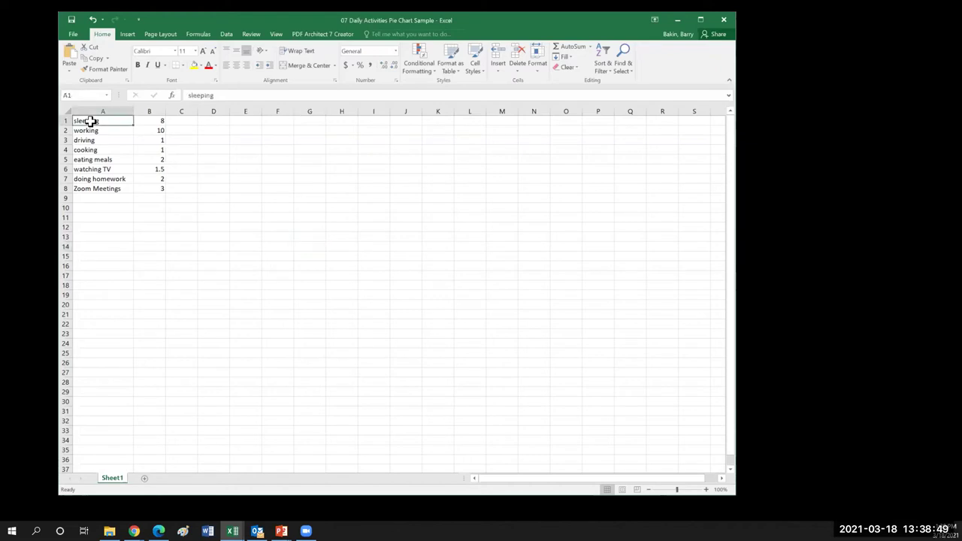
drag(90, 129, 146, 189)
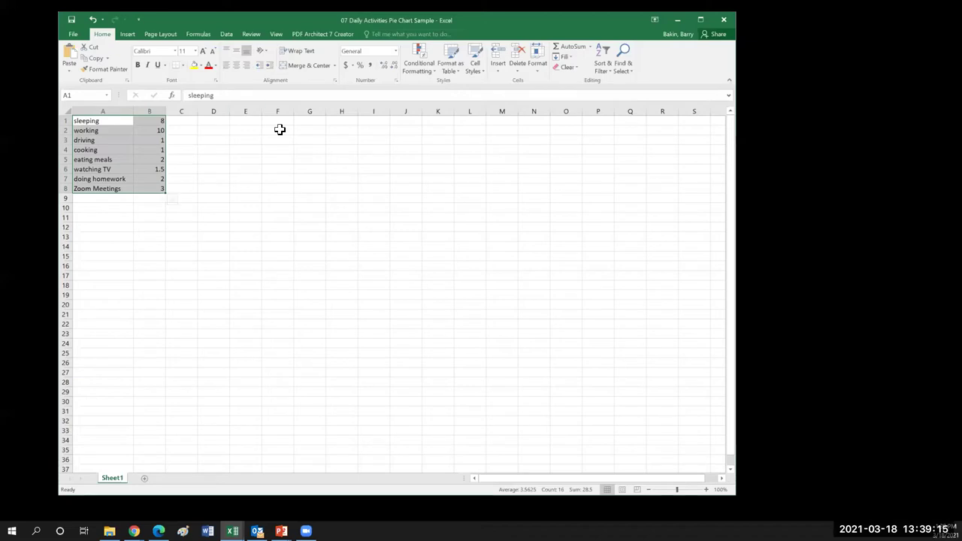
click(127, 34)
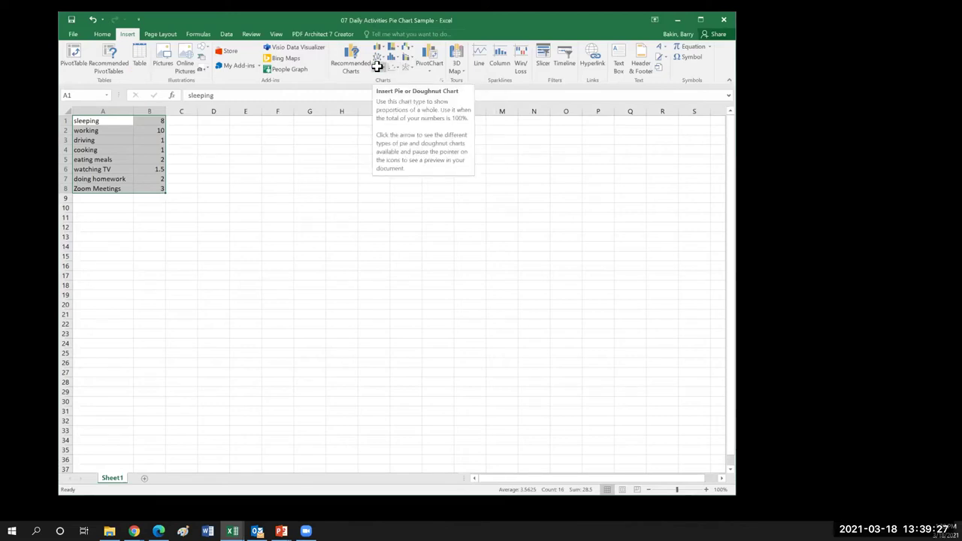
click(377, 66)
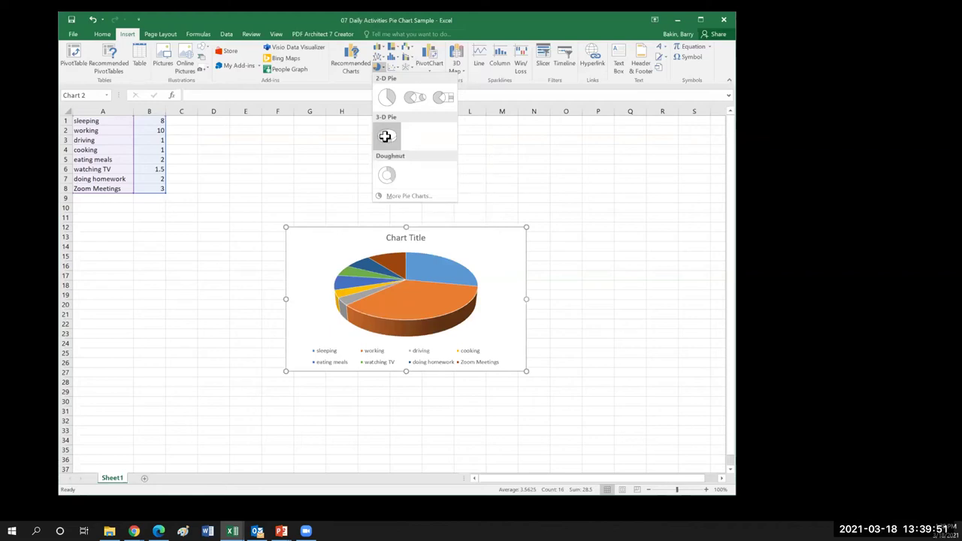
Insert a 3-D Pie chart and drag its top-left corner up and left to enlarge it.
click(384, 136)
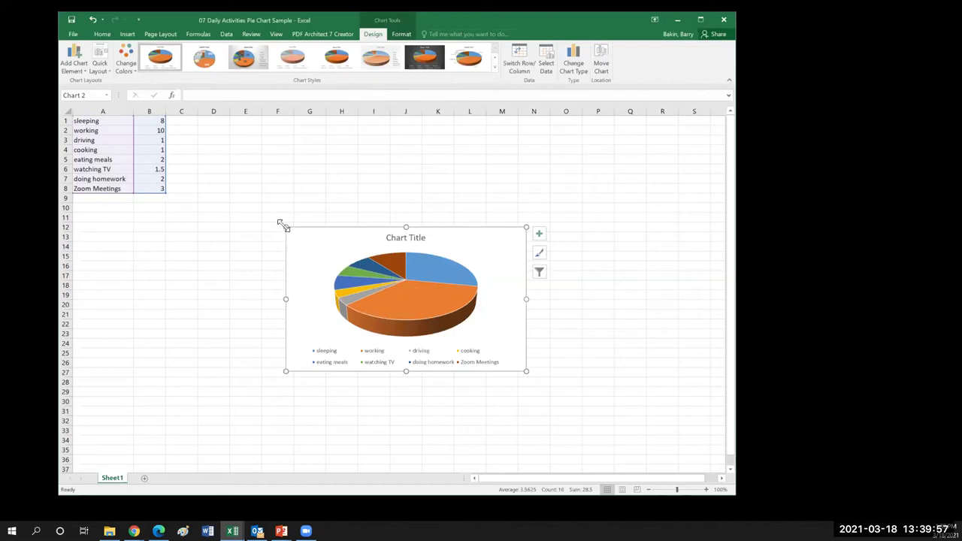
drag(283, 226, 203, 146)
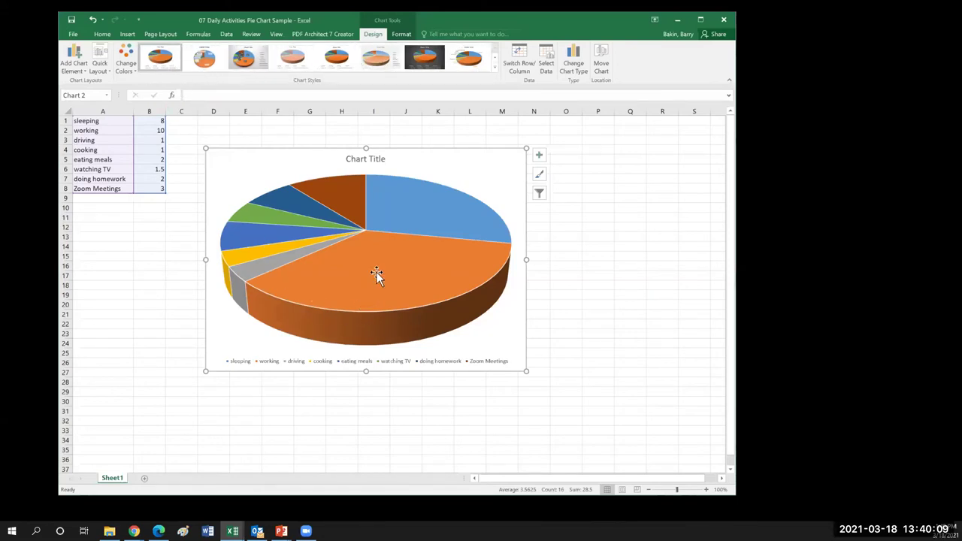
mouse_move(351, 267)
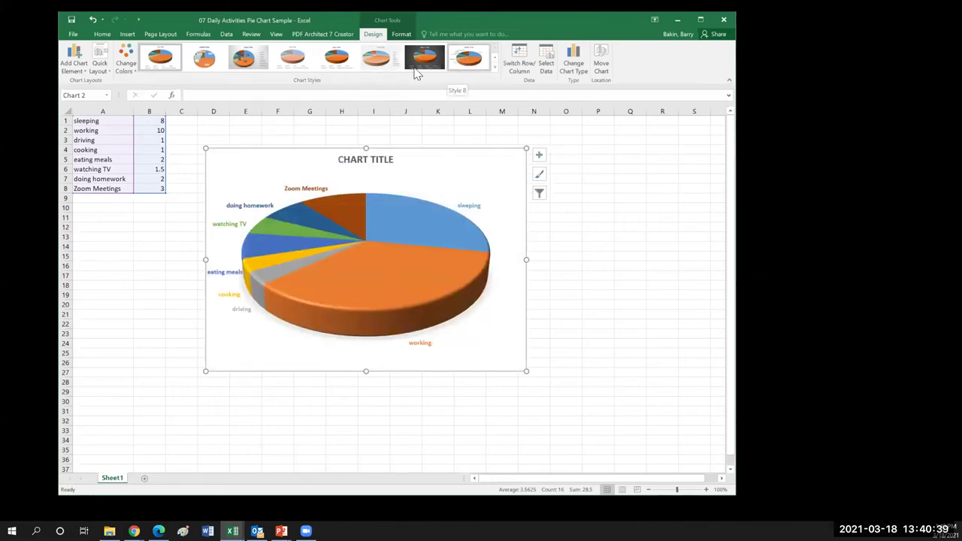
Apply chart Style 3 with percentage labels and a side legend, then select the 4% label.
click(247, 57)
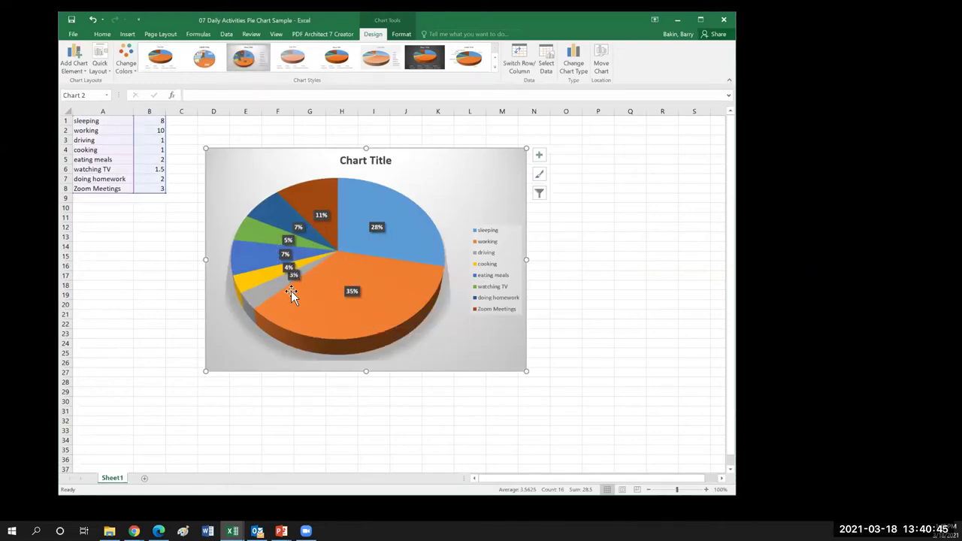
mouse_move(294, 297)
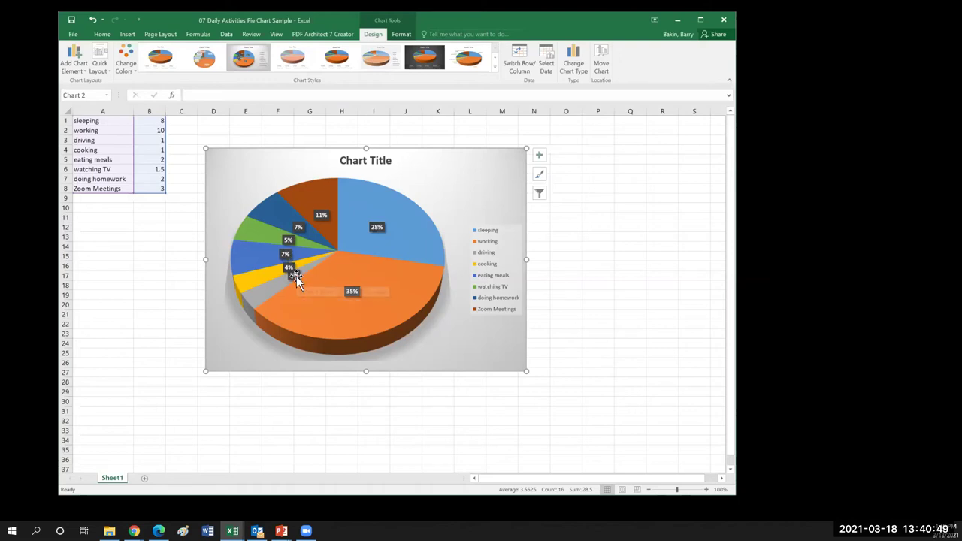
click(295, 275)
click(289, 273)
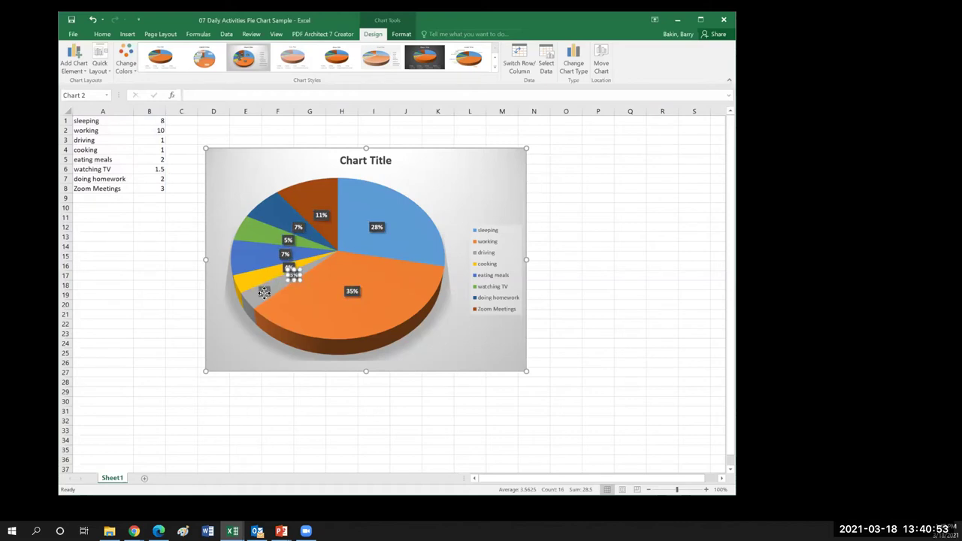
Drag the 4% data label clear of the 7% and 3% labels, then deselect the chart.
mouse_move(265, 276)
mouse_down()
mouse_move(279, 253)
mouse_move(253, 256)
mouse_up()
mouse_move(303, 285)
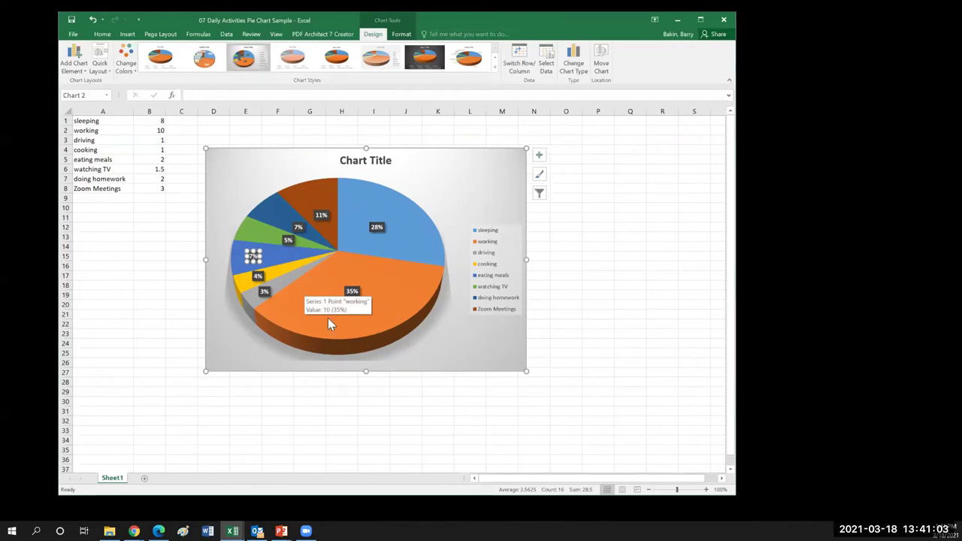
click(627, 316)
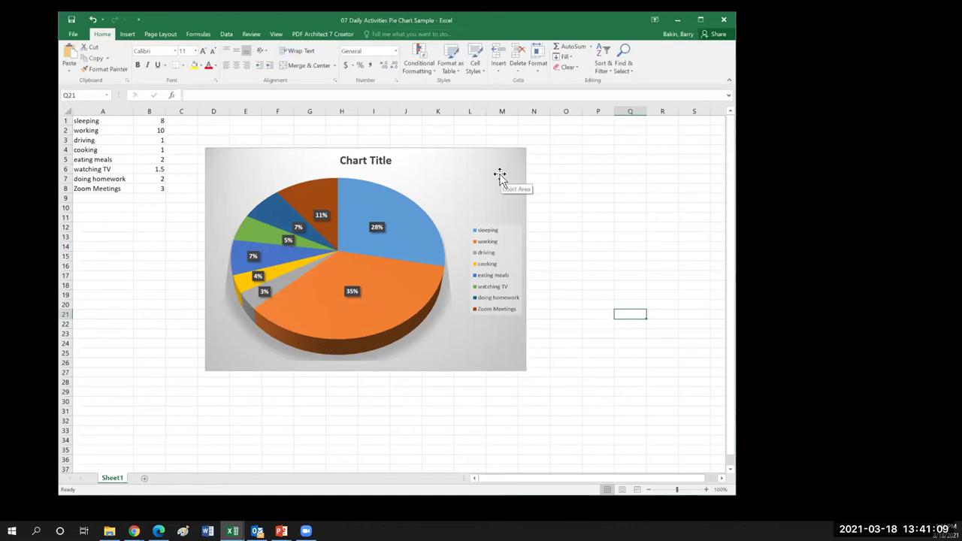
click(447, 173)
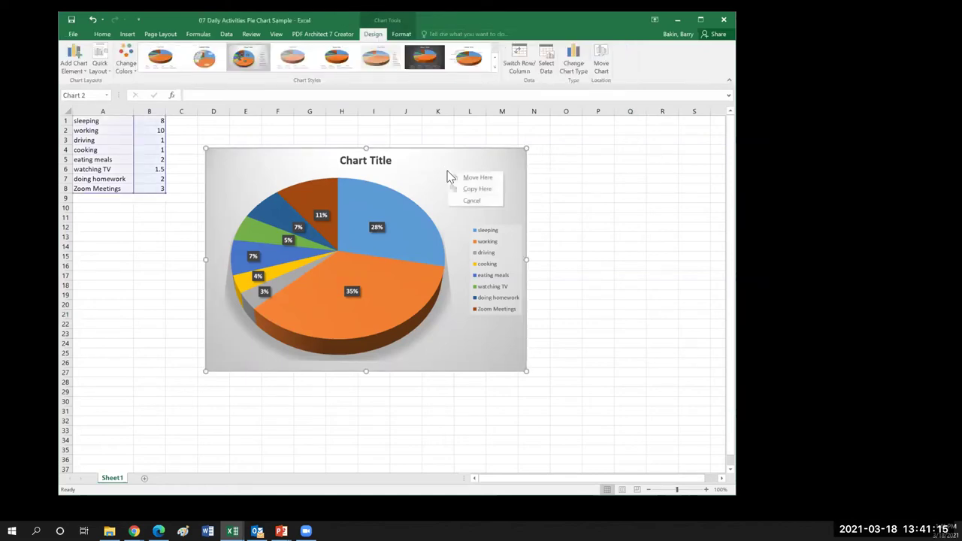
click(436, 187)
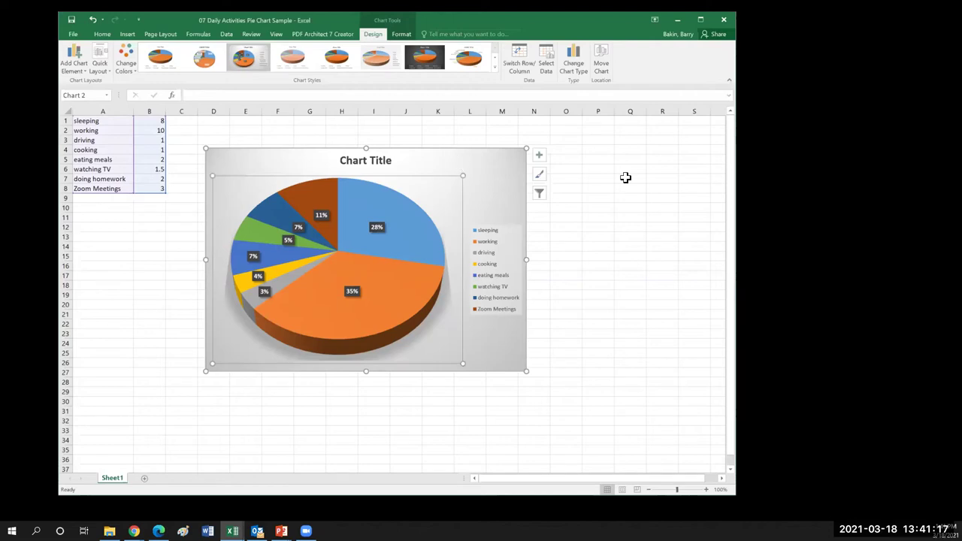
click(658, 197)
right_click(490, 170)
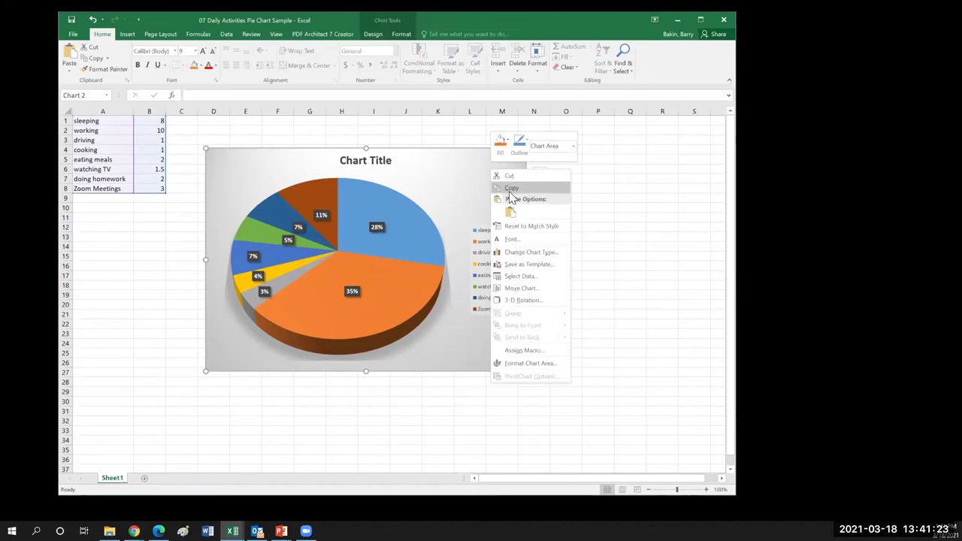
click(510, 194)
mouse_move(312, 347)
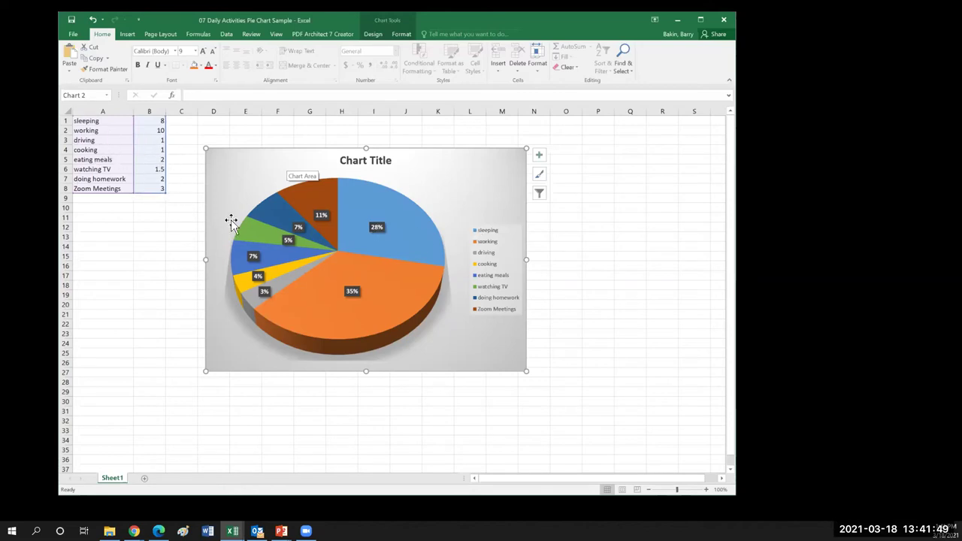
mouse_move(323, 273)
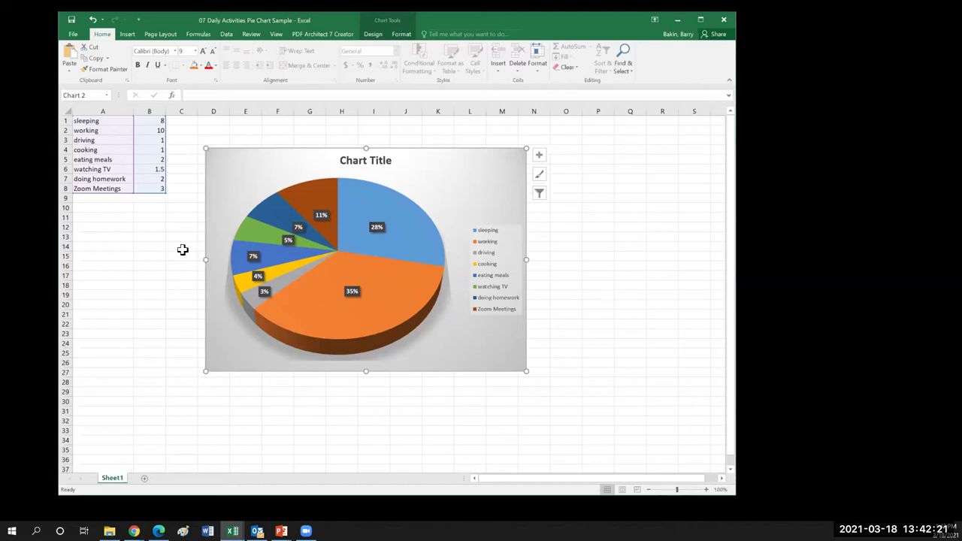
Enter 'house cleaning' in A9 with 1.5 hours in B9, then select the chart.
click(168, 275)
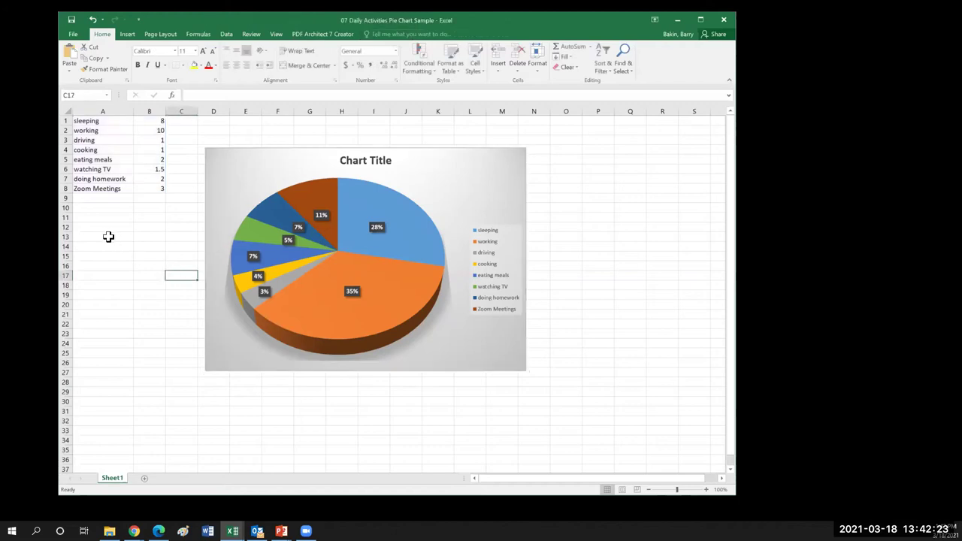
click(95, 197)
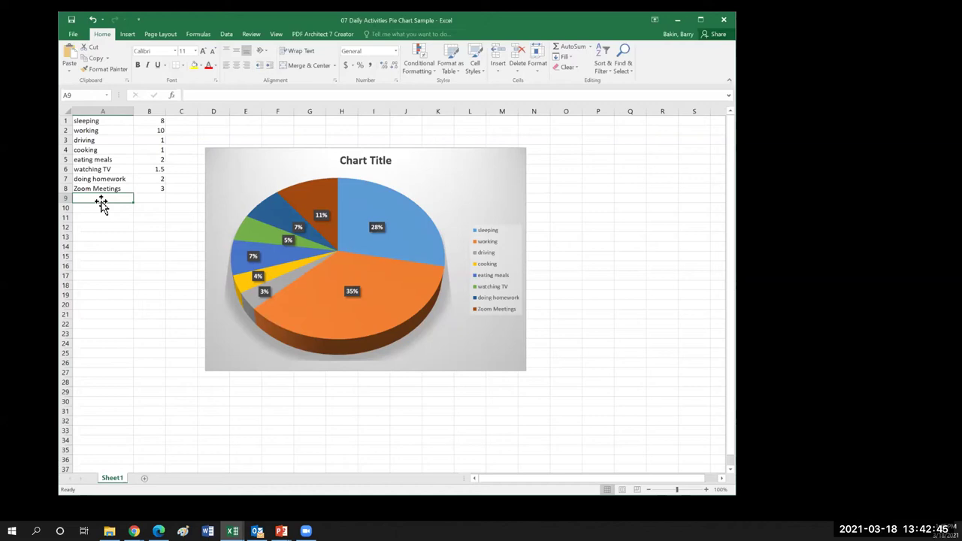
text(house cleaning)
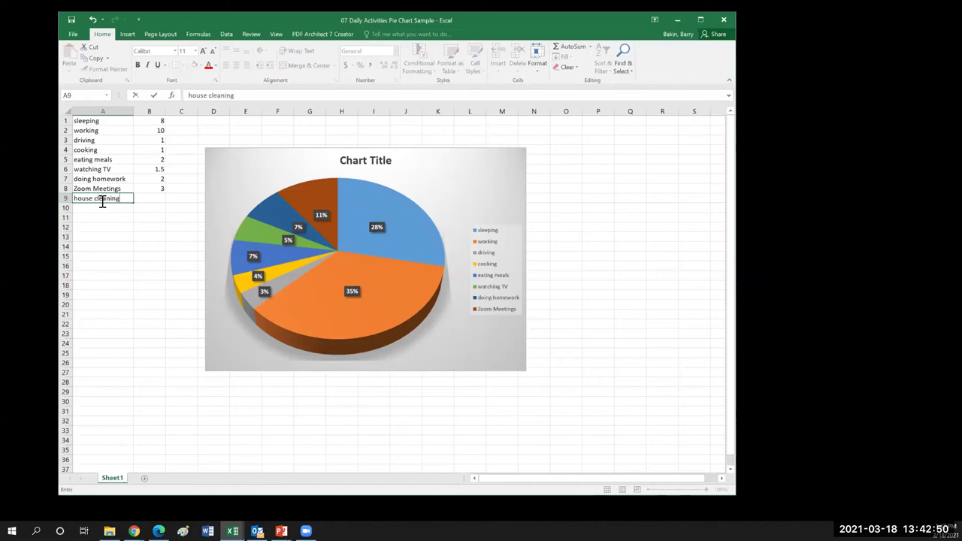
click(150, 196)
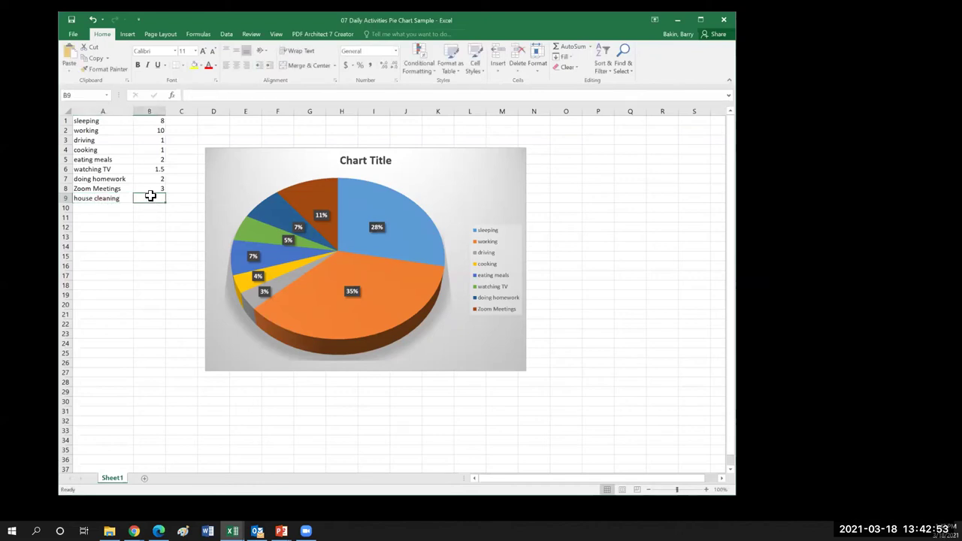
text(1.5)
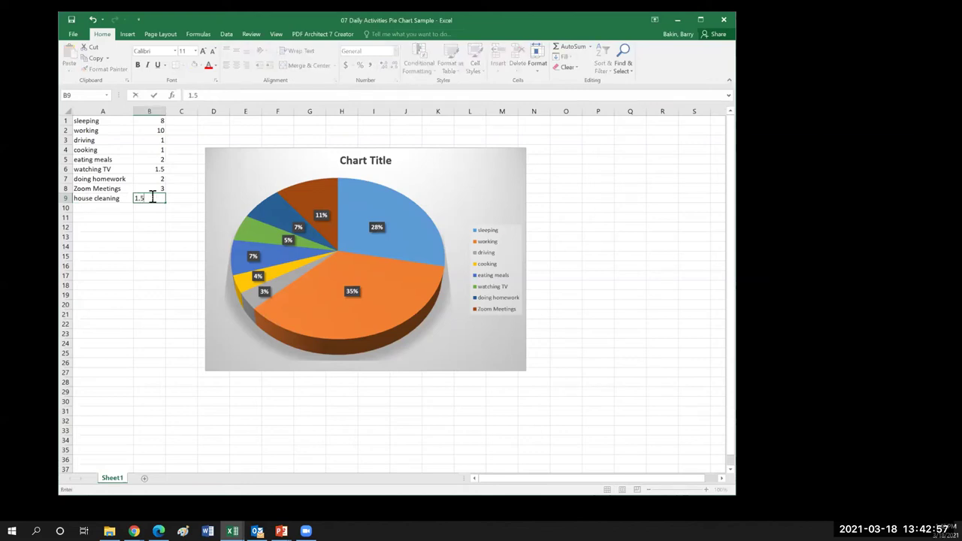
click(139, 248)
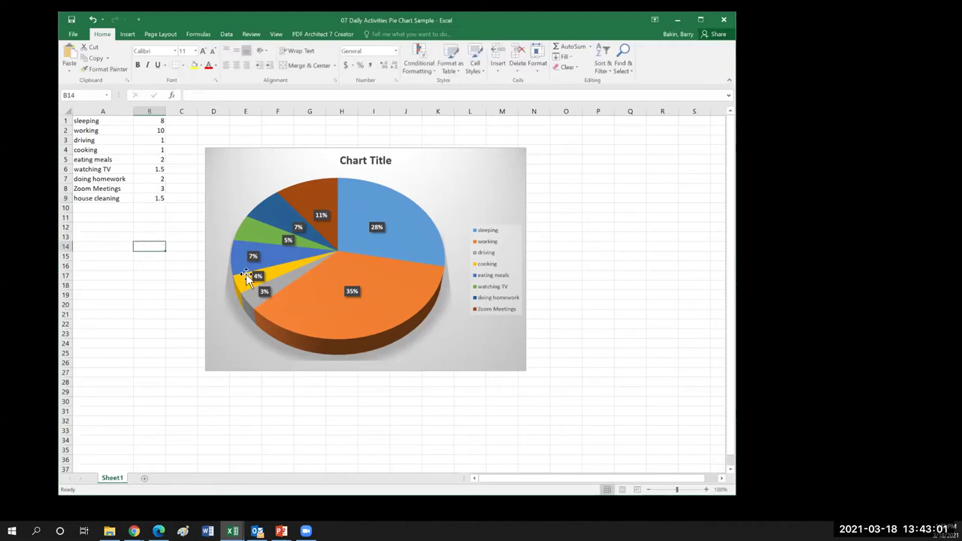
click(516, 359)
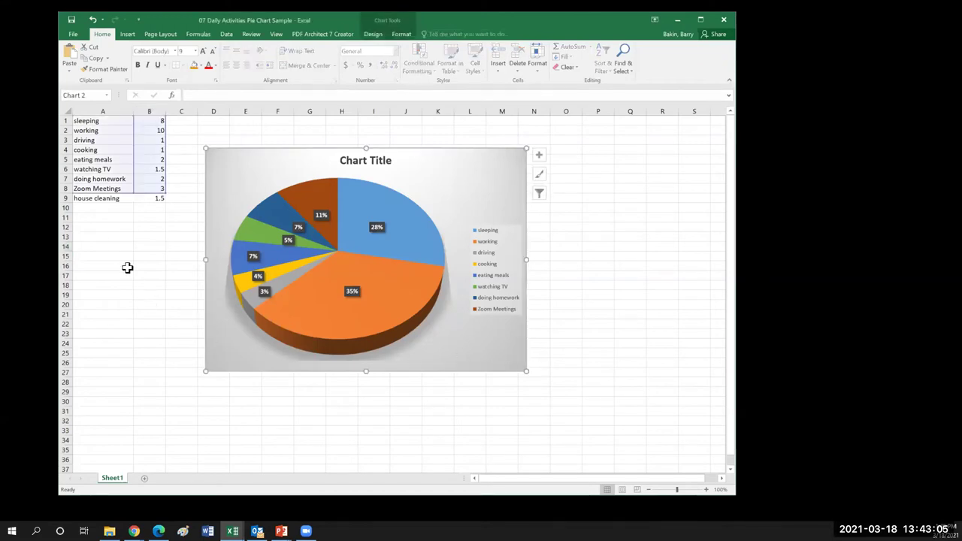
Delete the old eight-activity pie chart.
click(154, 261)
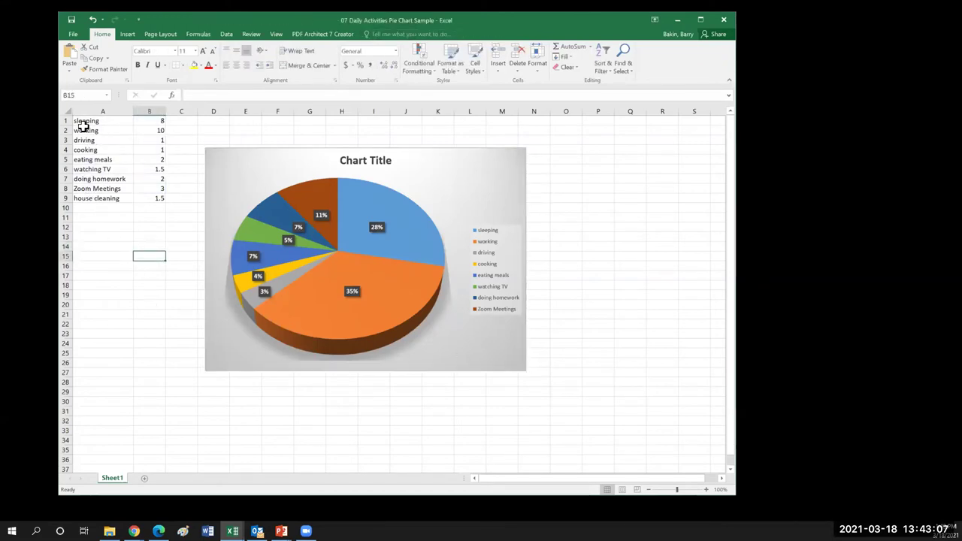
drag(78, 122, 144, 197)
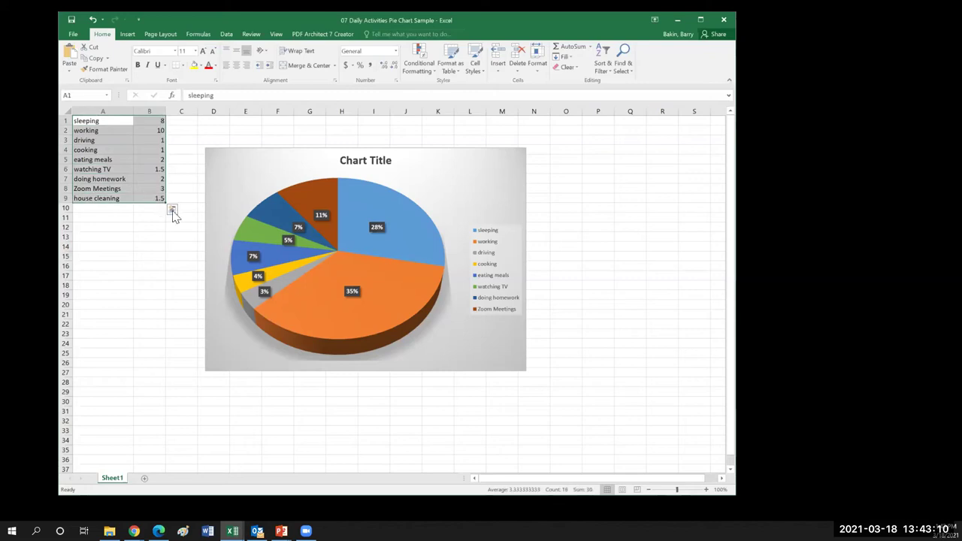
click(469, 188)
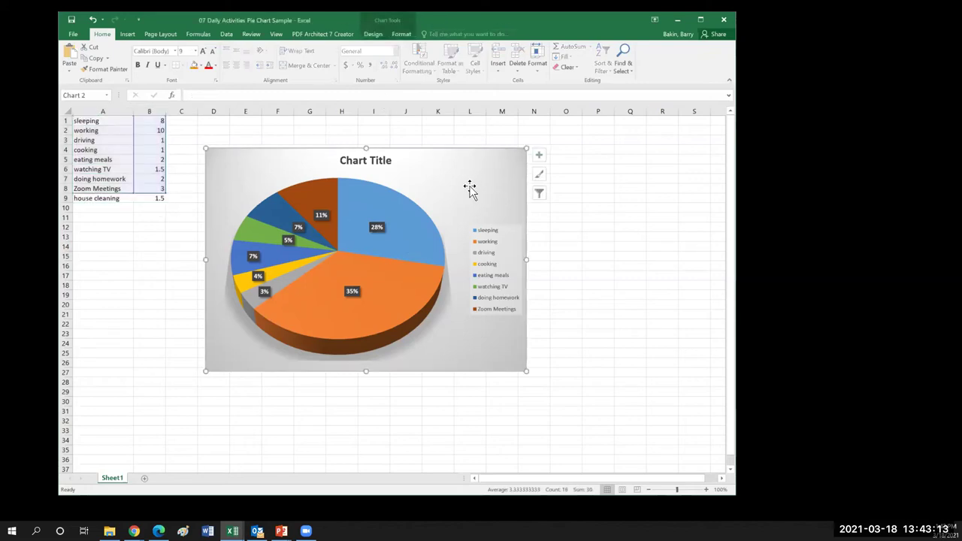
key(Delete)
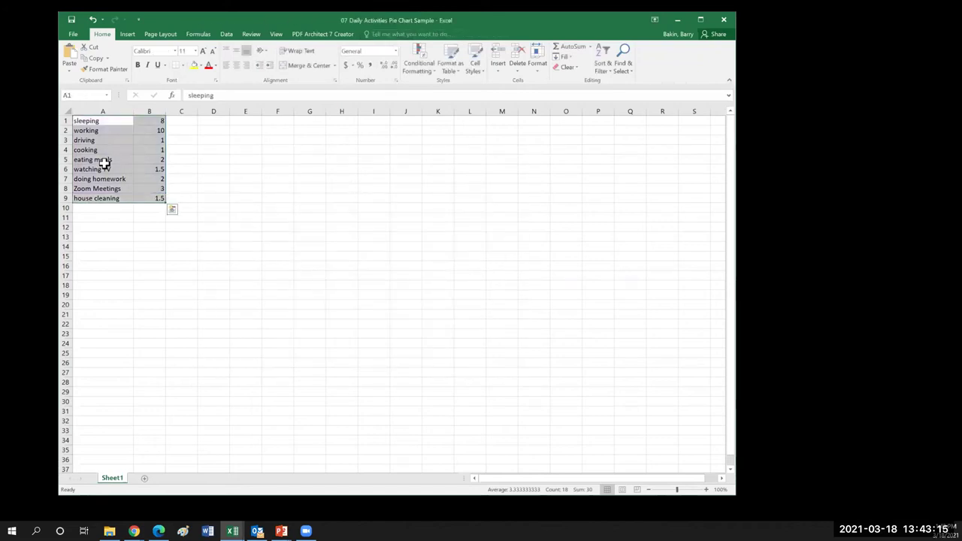
Insert a 3-D pie chart of A1:B9, enlarge it toward the upper left, and close the workbook.
click(116, 295)
drag(90, 122, 161, 198)
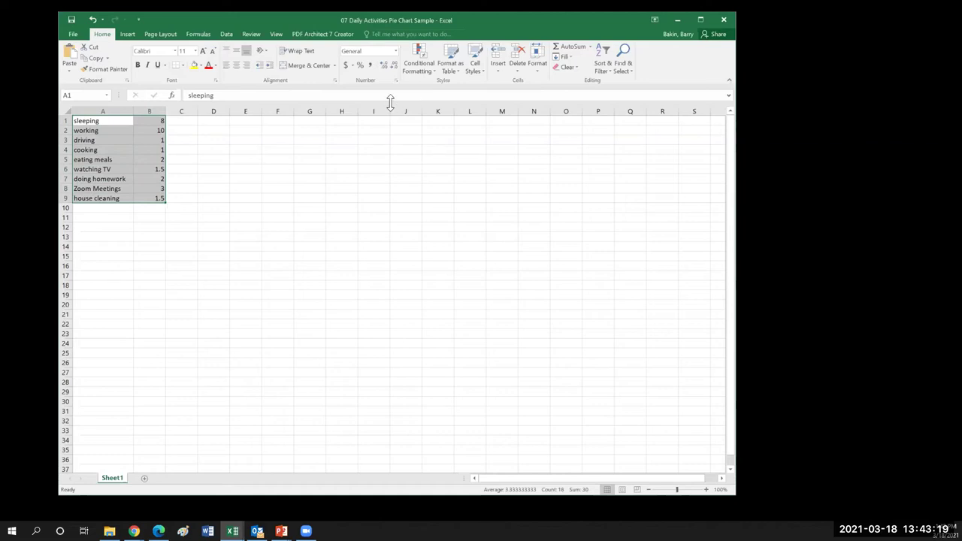
click(128, 35)
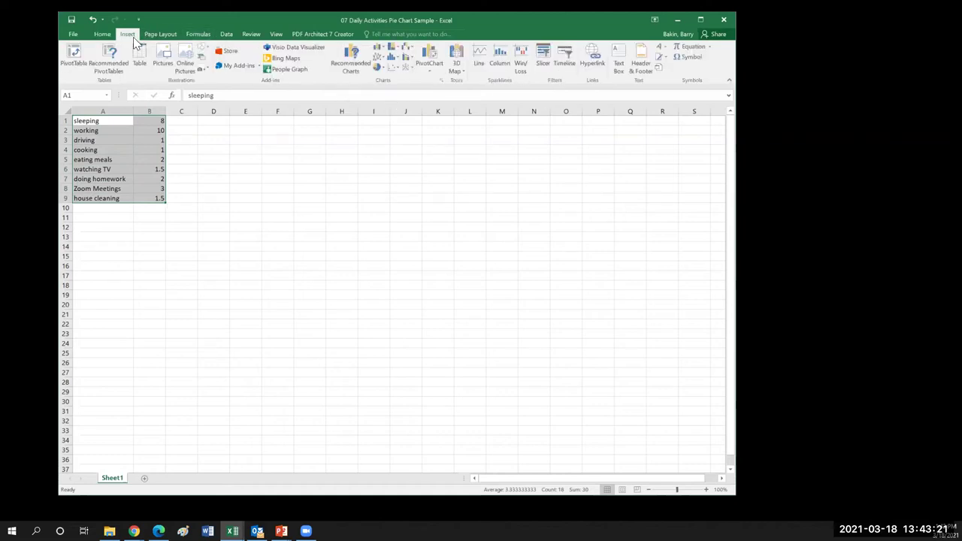
click(380, 67)
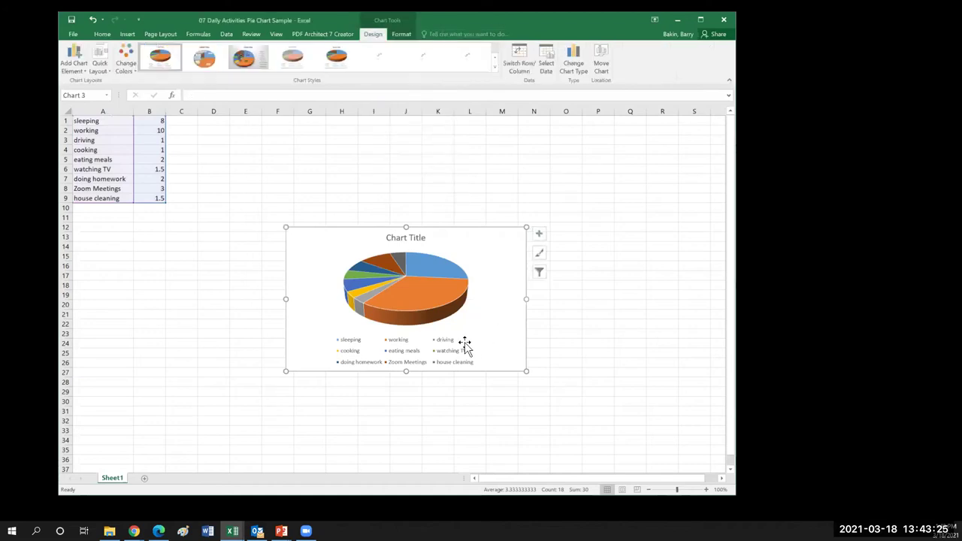
drag(263, 209, 200, 163)
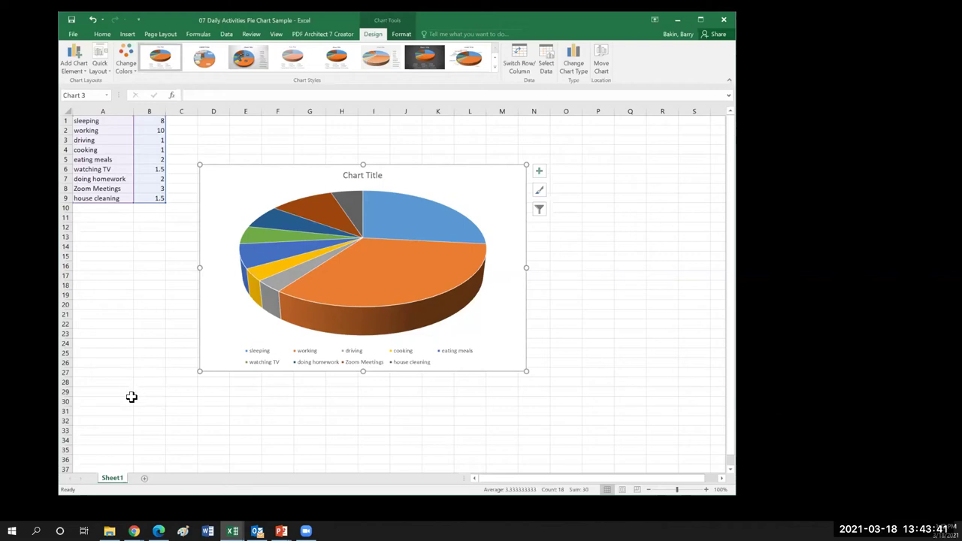
click(724, 21)
Answer the save prompt, close the sample presentation, and advance to THE STUDENT RESEARCH PROJECT slide.
click(468, 279)
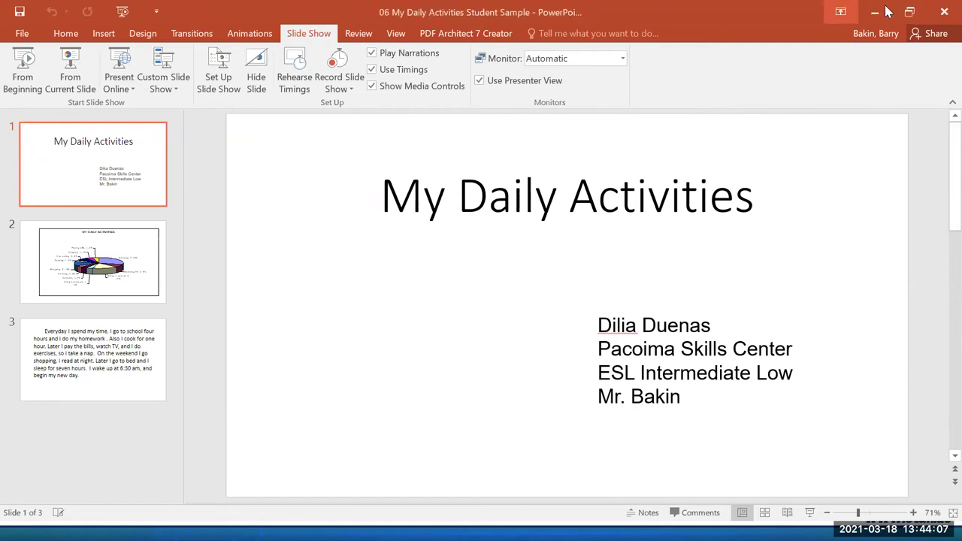
click(942, 12)
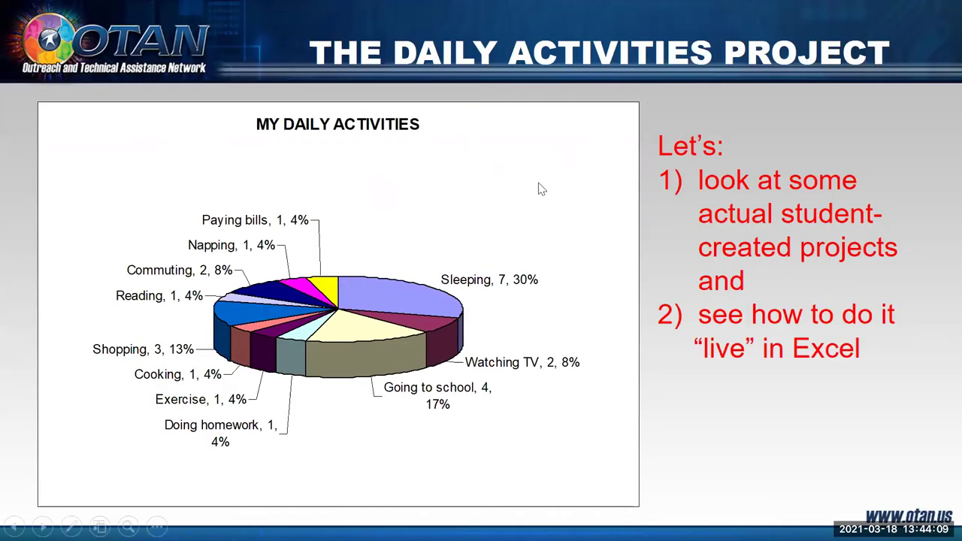
click(356, 207)
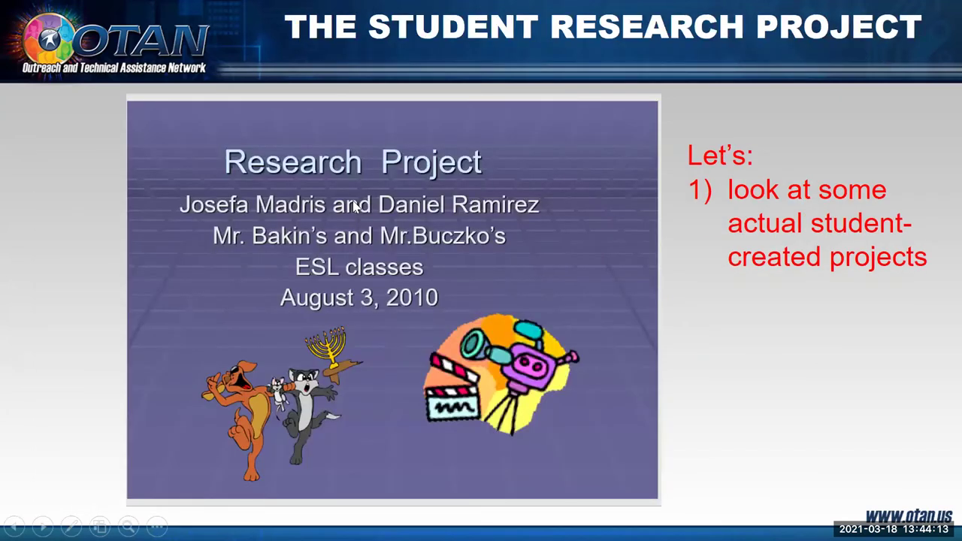
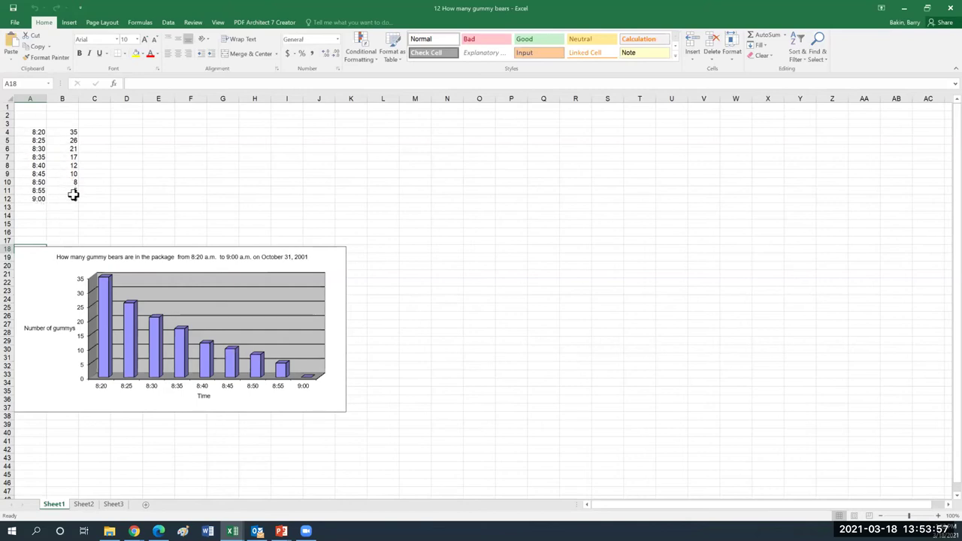
Enlarge the gummy bears chart by its corners, move it up beside the counts, and restore the window.
click(198, 261)
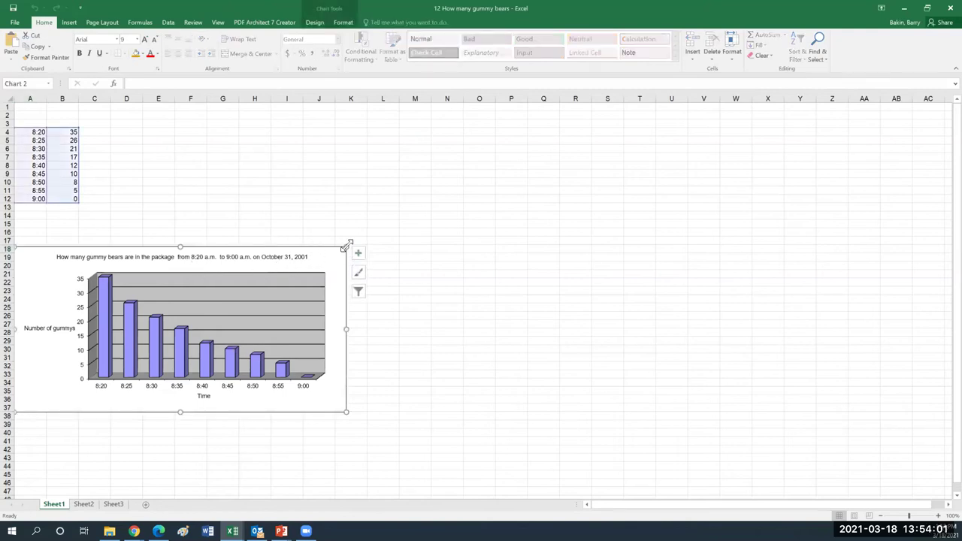
drag(346, 246, 561, 170)
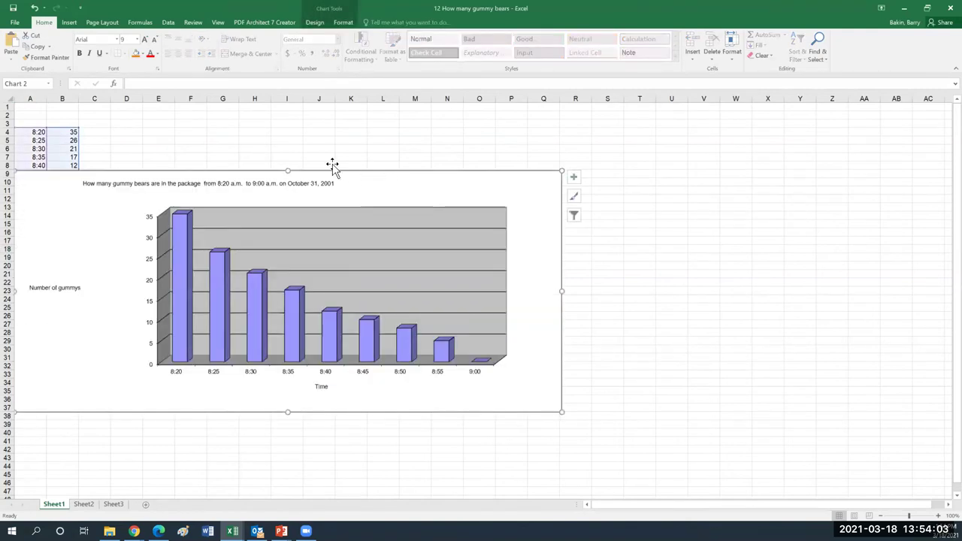
drag(363, 190, 442, 151)
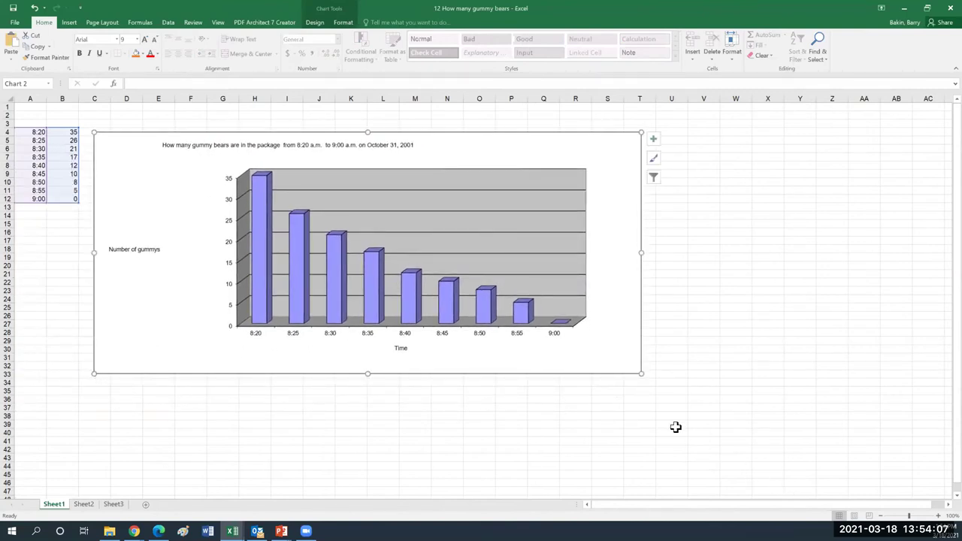
drag(639, 374, 701, 436)
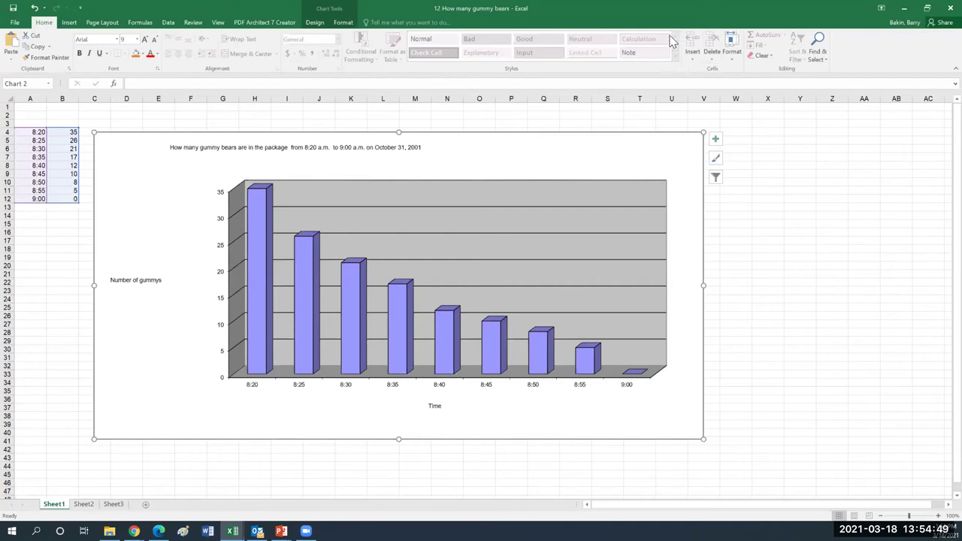
click(926, 7)
Close the gummy bears workbook without saving and maximize the favorite car company workbook.
click(805, 33)
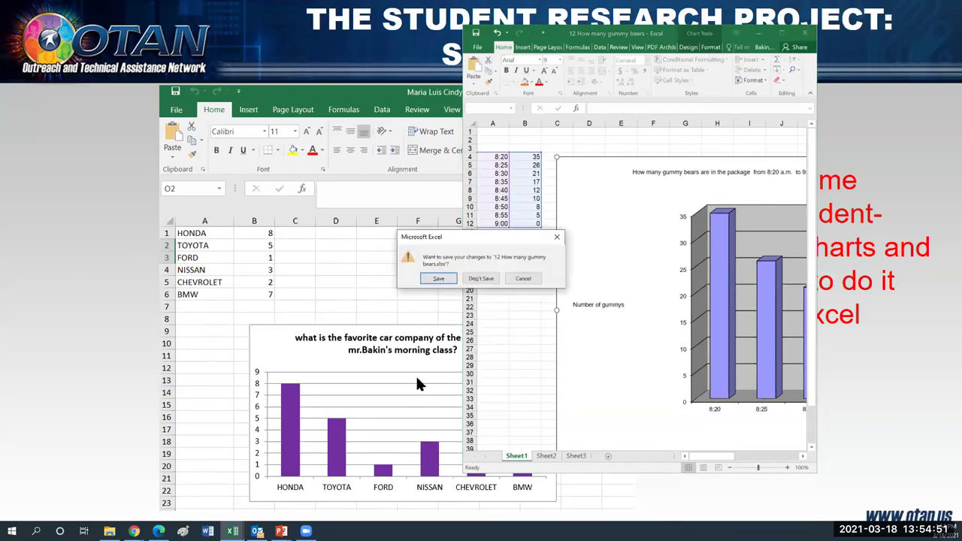
click(475, 278)
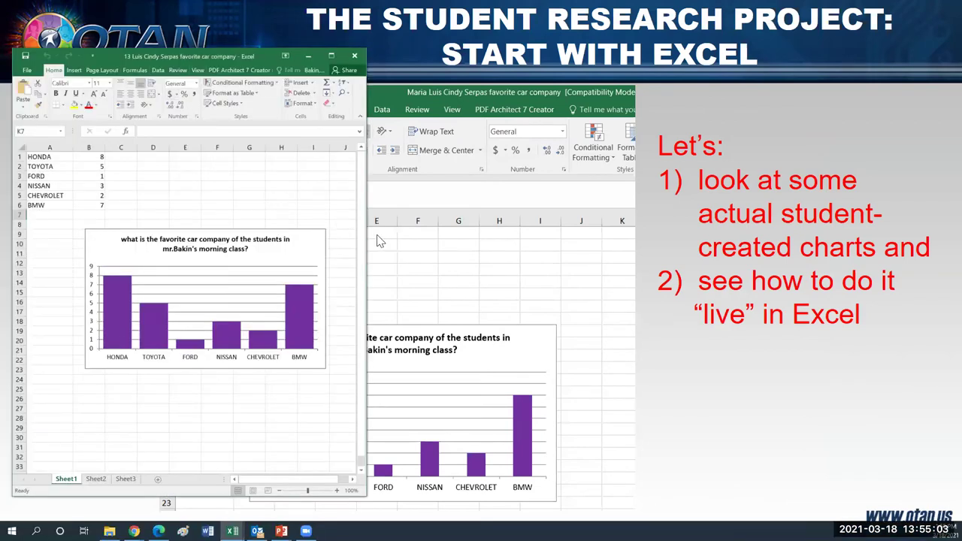
click(330, 56)
click(210, 189)
drag(274, 190, 306, 187)
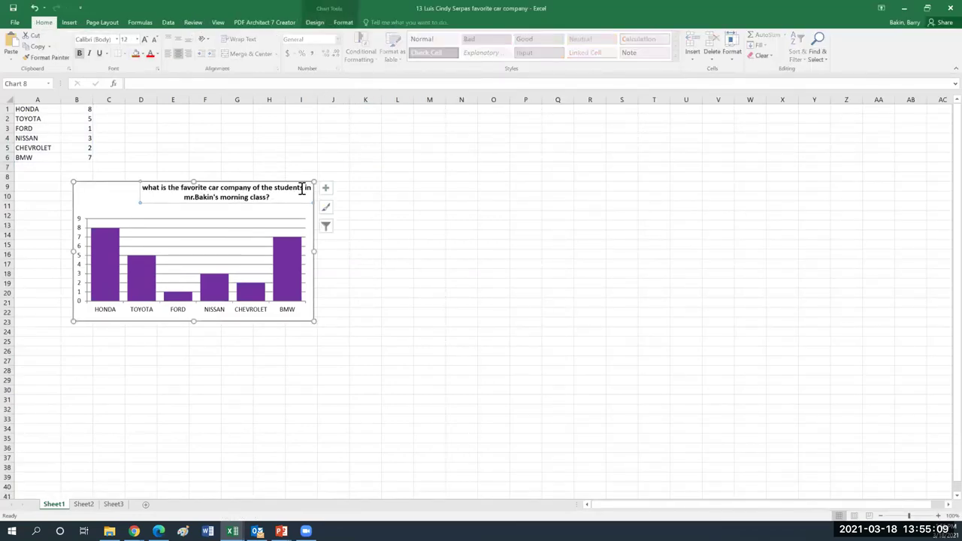
Undo the title move, then shift the car company chart up and enlarge it toward the lower right.
click(34, 8)
drag(94, 187, 203, 147)
drag(414, 278, 660, 414)
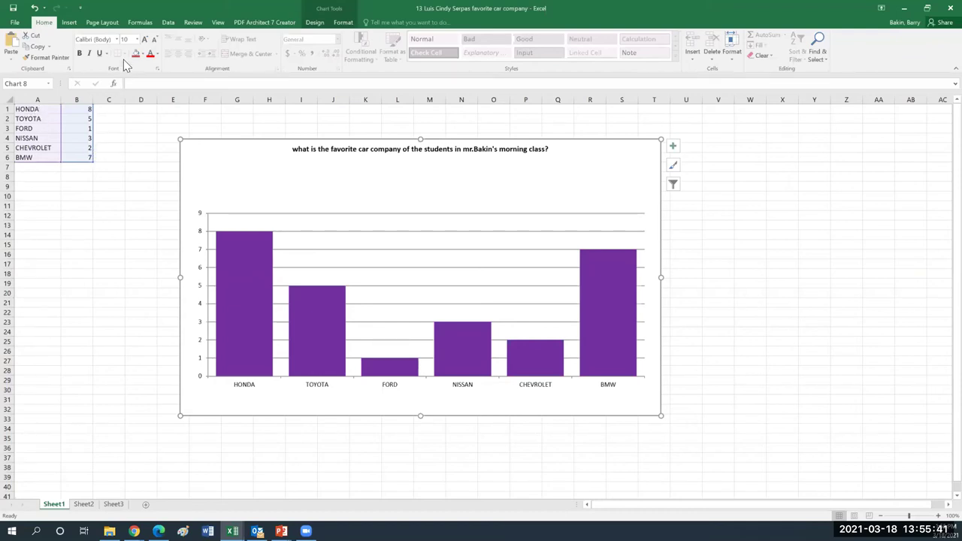
click(69, 22)
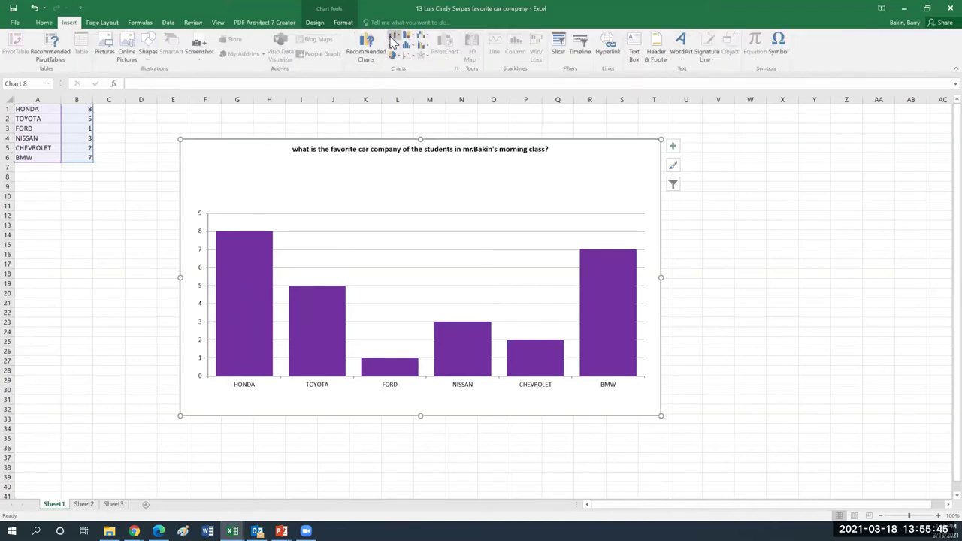
click(392, 40)
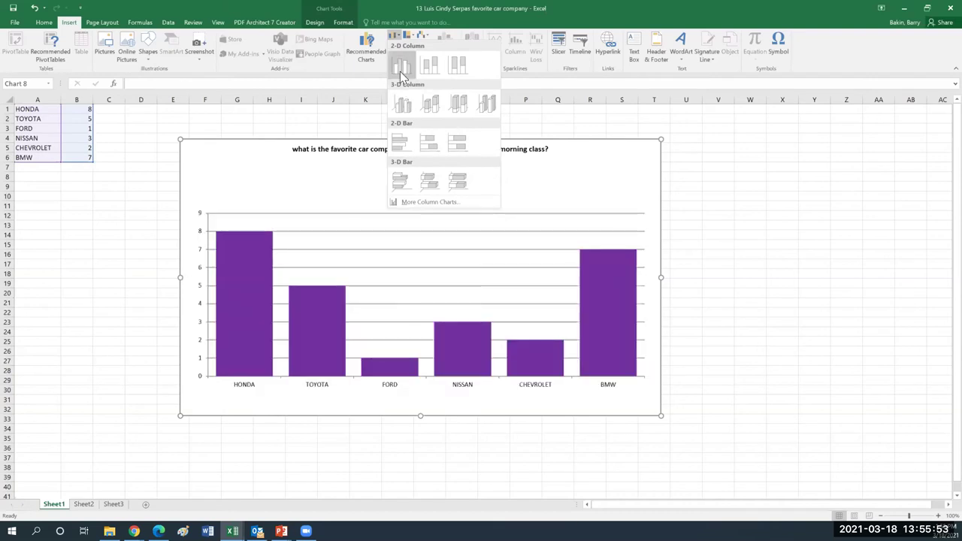
click(202, 123)
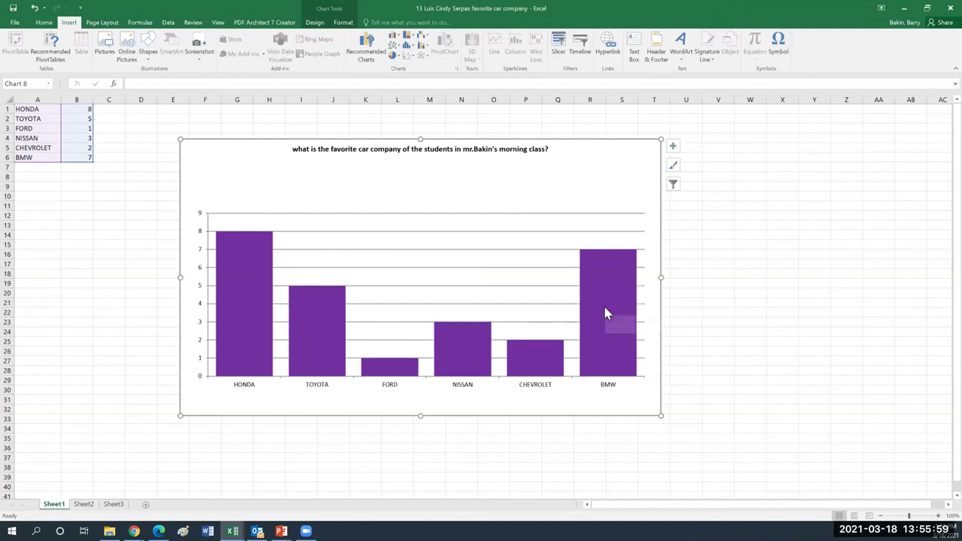
Inspect the series, HONDA and TOYOTA bars, then drag the chart to the right side of the sheet.
mouse_move(233, 328)
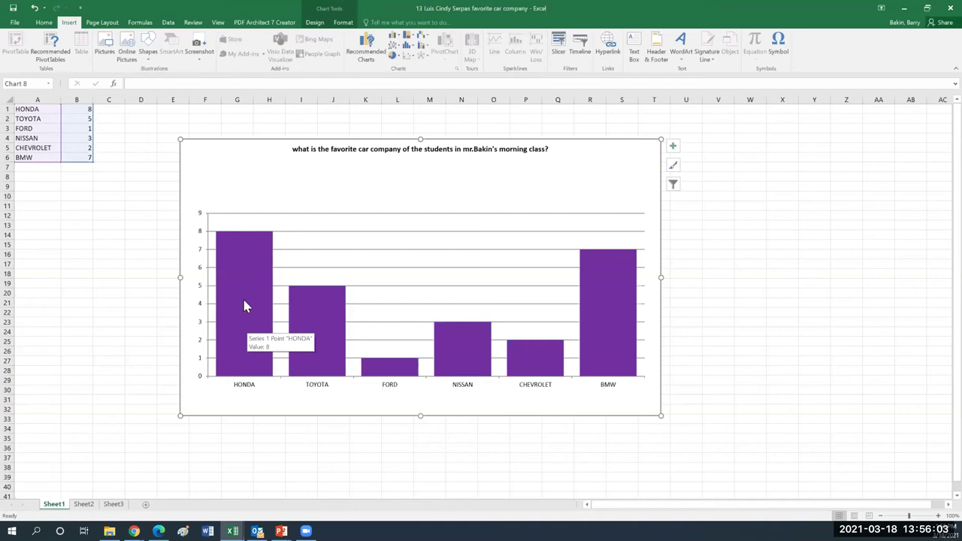
click(244, 305)
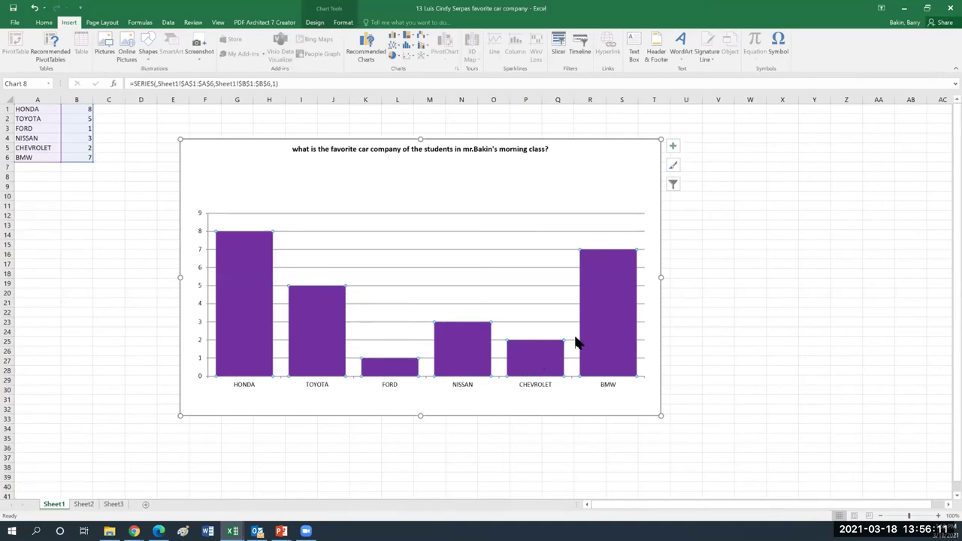
mouse_move(606, 338)
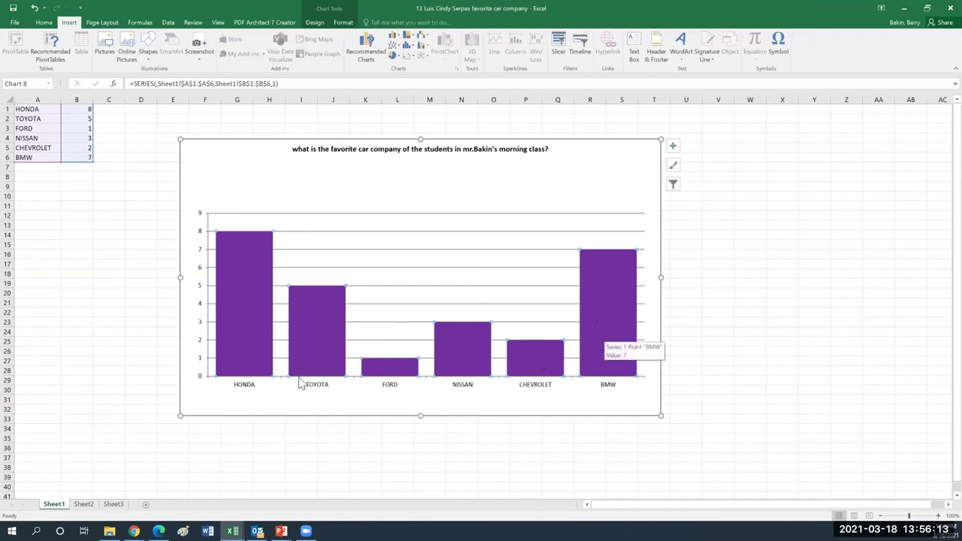
click(238, 316)
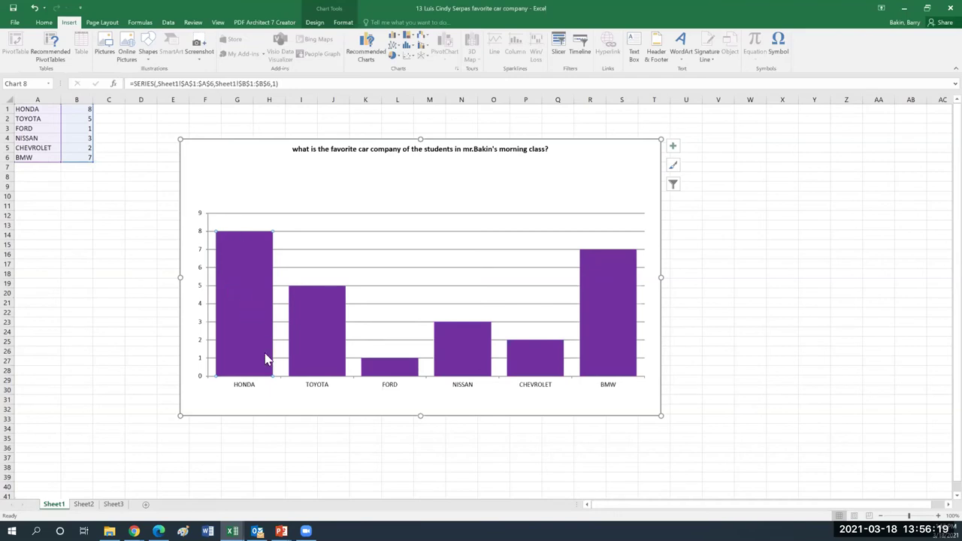
mouse_move(245, 316)
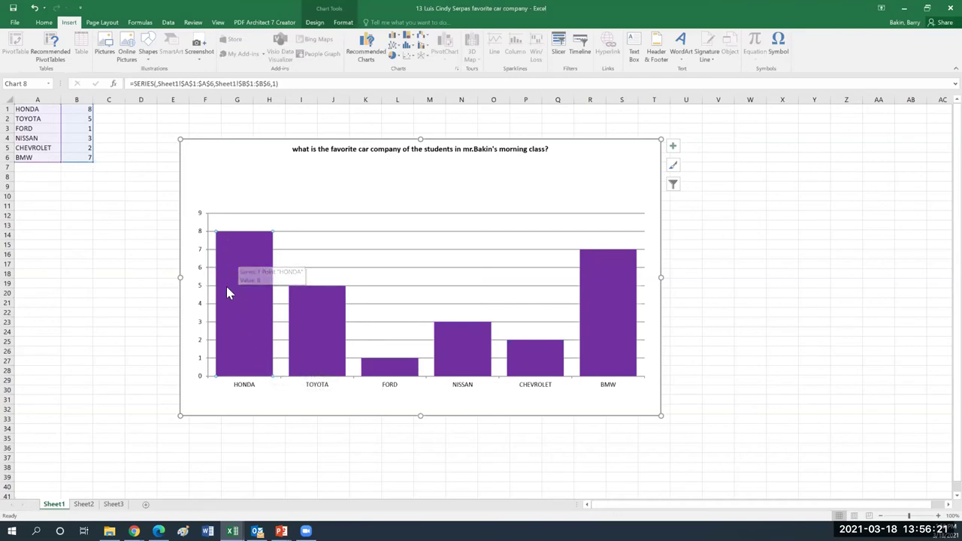
click(329, 344)
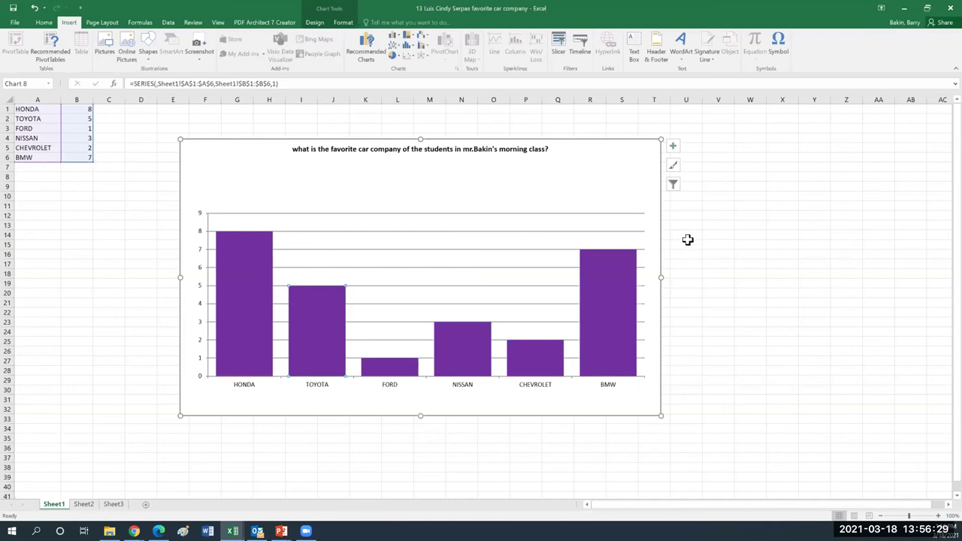
click(659, 214)
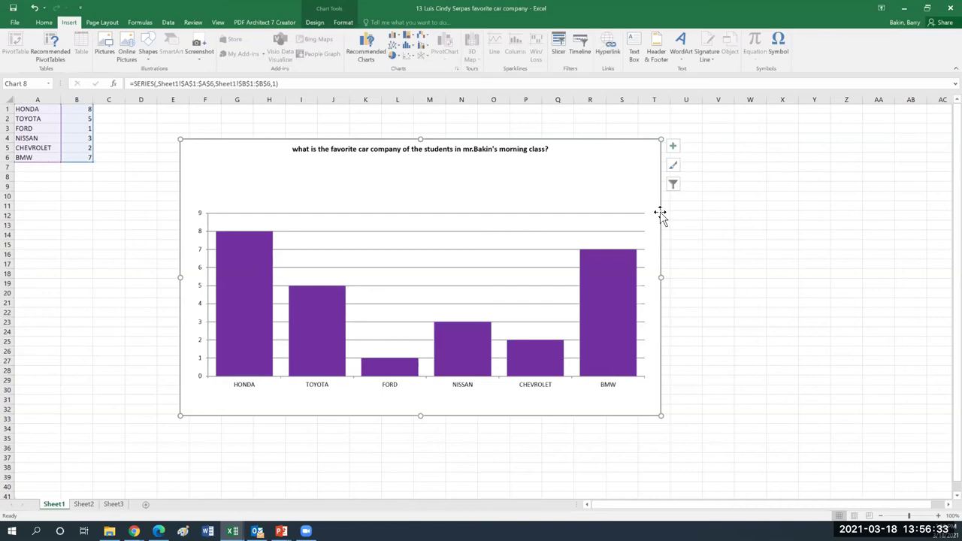
drag(587, 143, 909, 193)
Insert a 2-D clustered column chart from the car company names and counts in A1:B6.
click(46, 222)
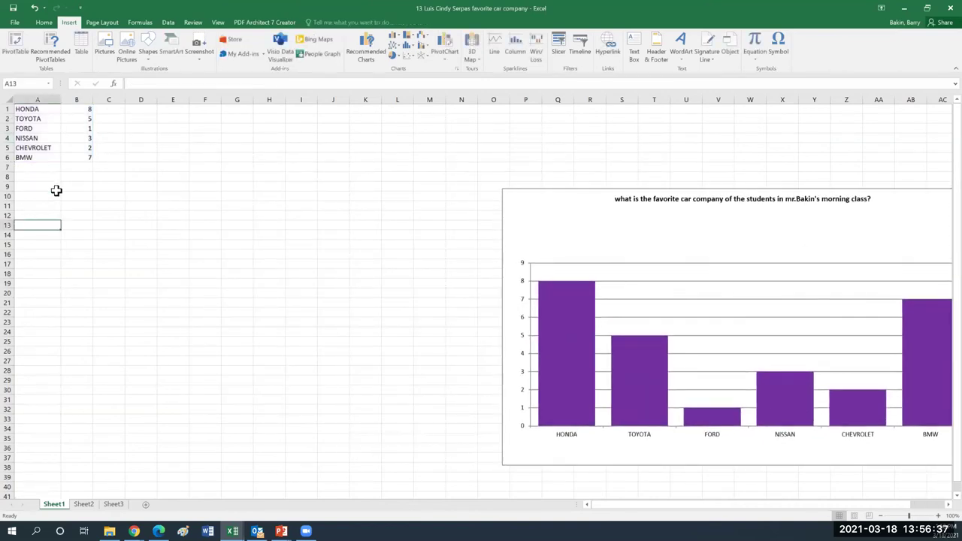
drag(39, 109, 77, 157)
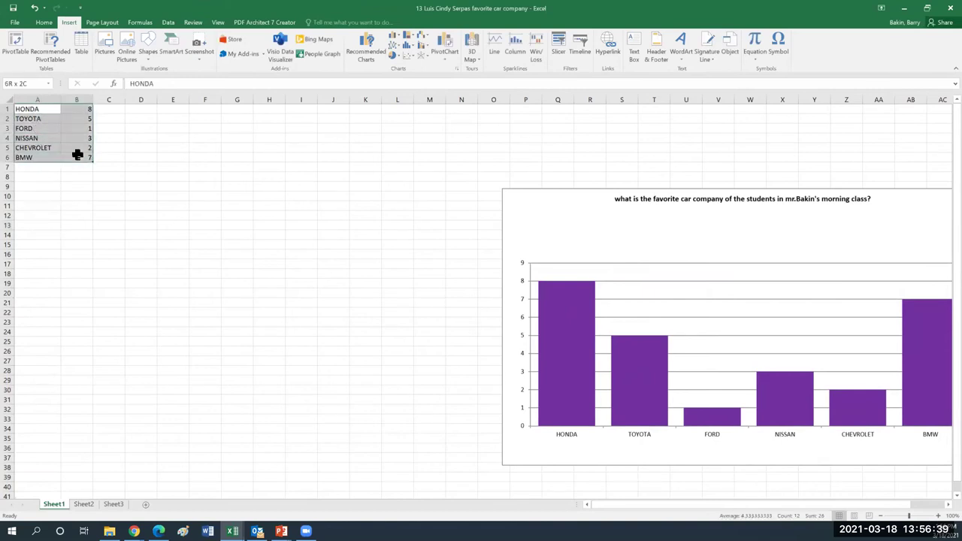
click(393, 41)
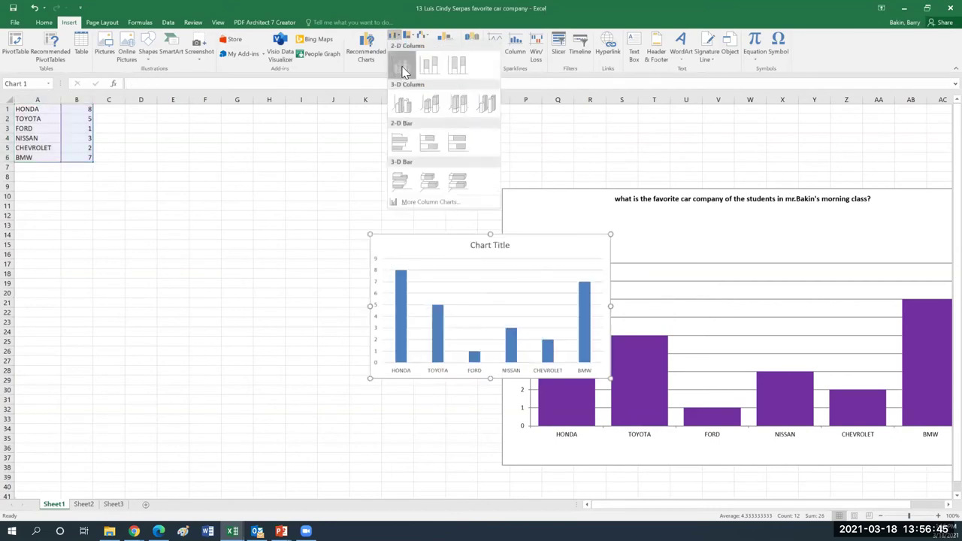
click(402, 70)
Move the new chart up-left, enlarge it toward the lower right, and select its data series.
drag(438, 243, 189, 183)
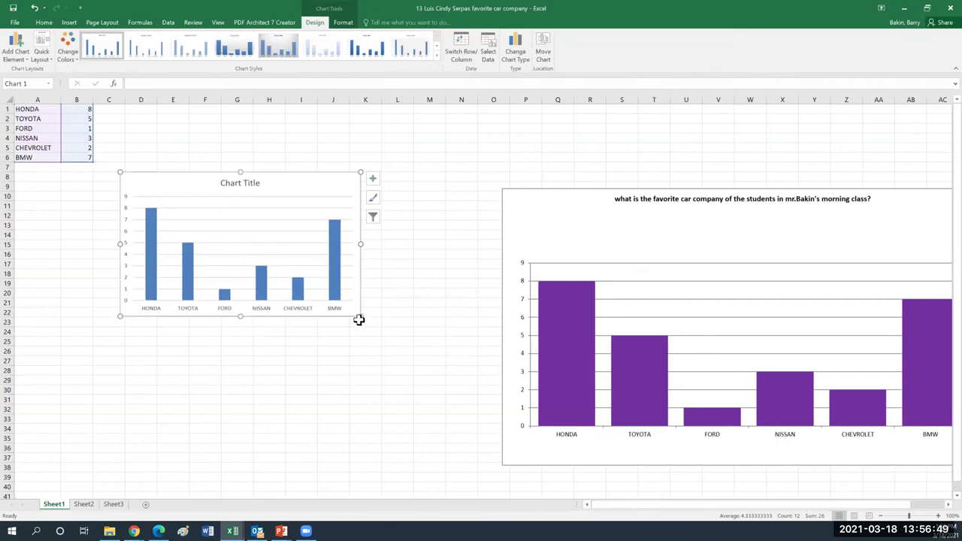
drag(361, 317, 482, 427)
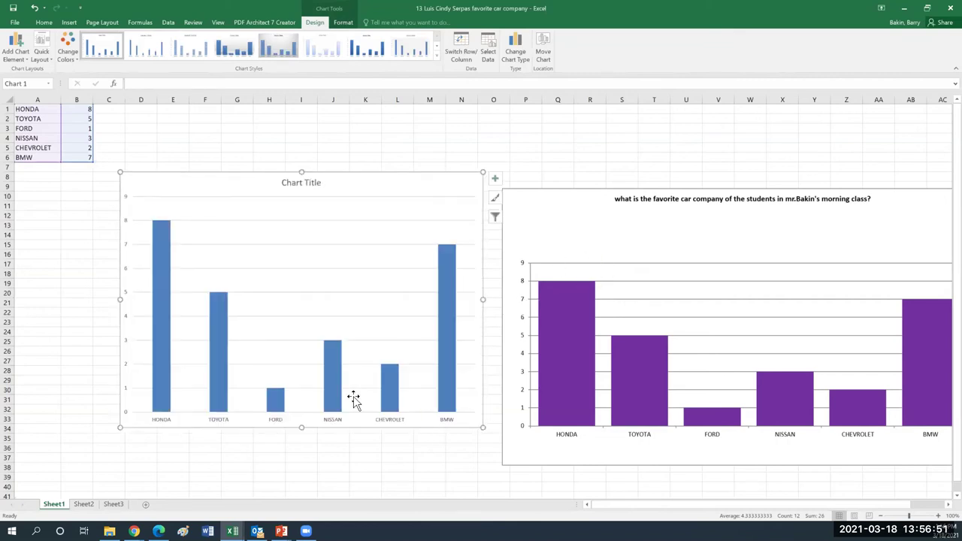
mouse_move(160, 318)
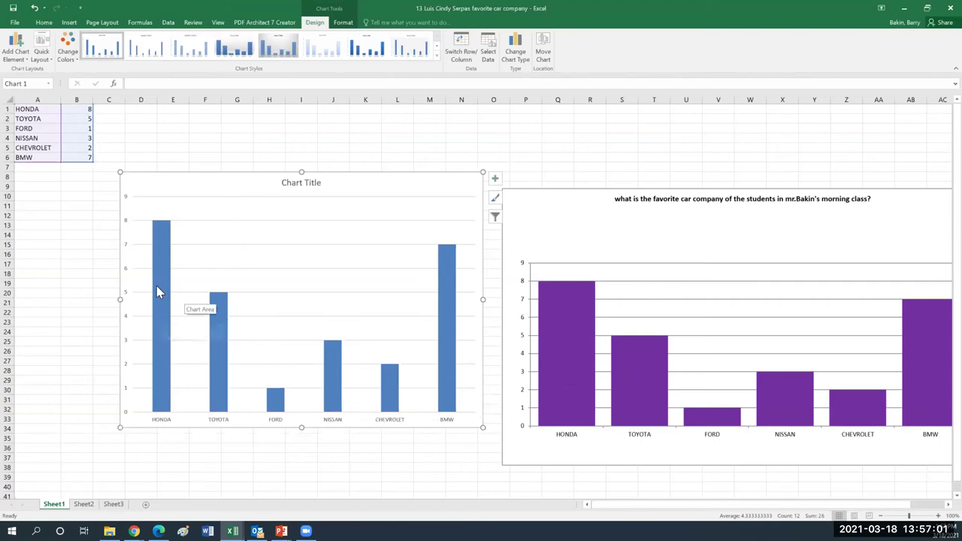
mouse_move(161, 290)
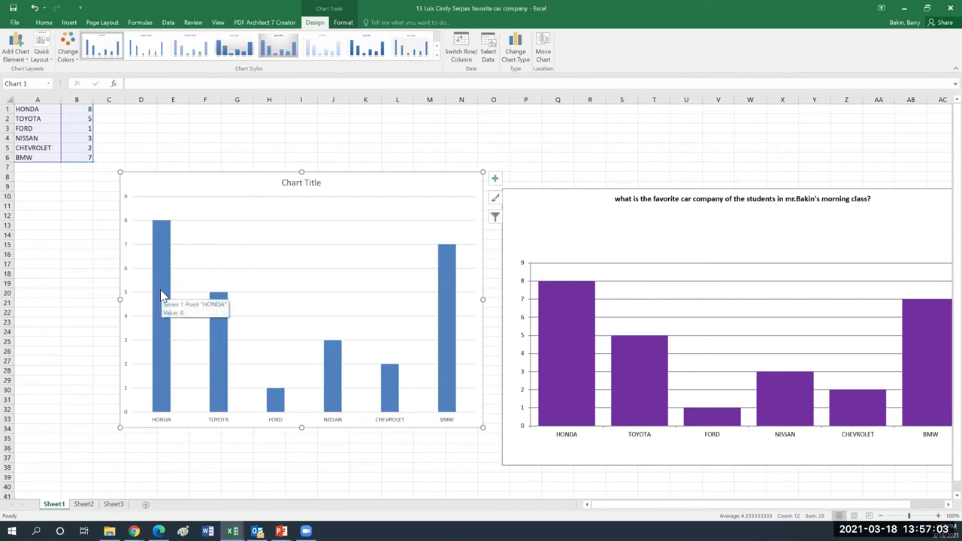
click(160, 289)
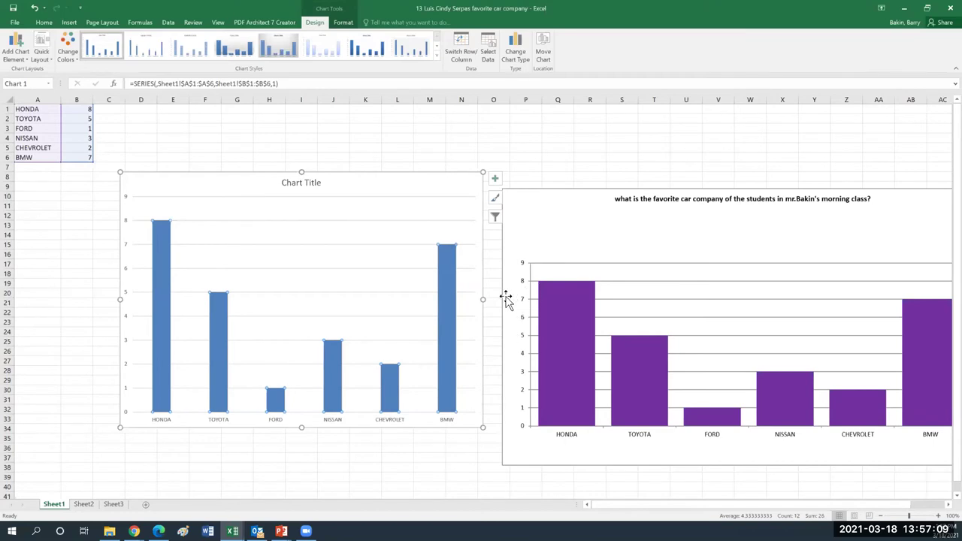
Shift the purple chart right and up, then select the blue chart's bar series.
click(535, 237)
drag(535, 237, 609, 214)
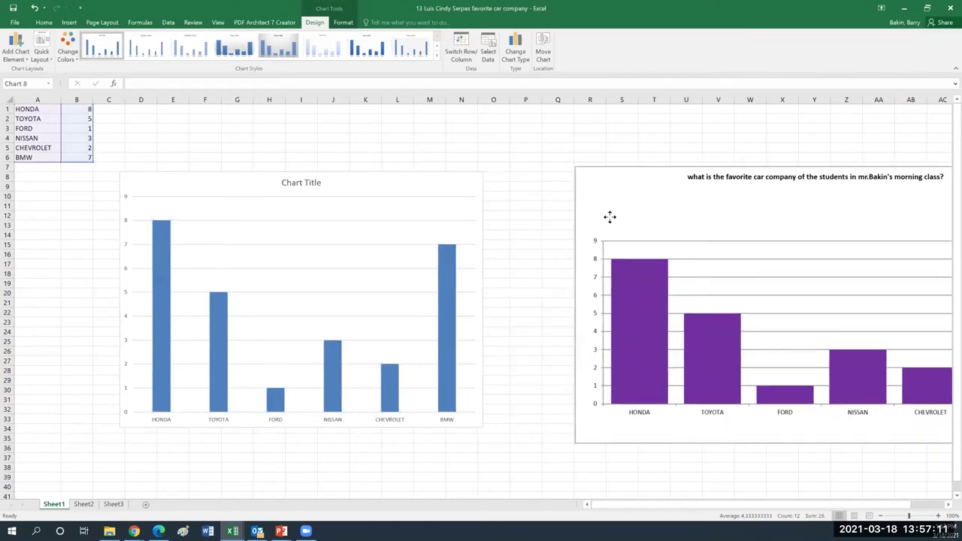
click(429, 211)
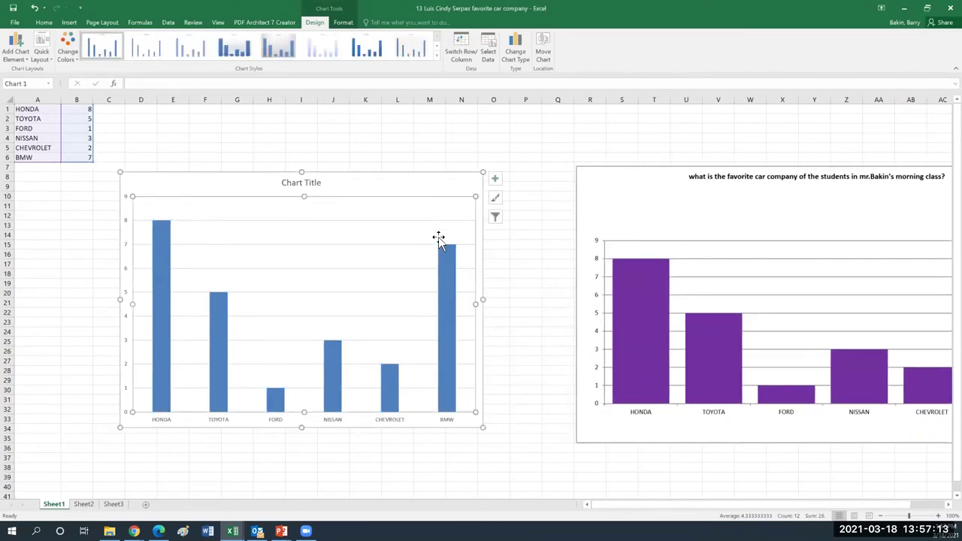
click(217, 309)
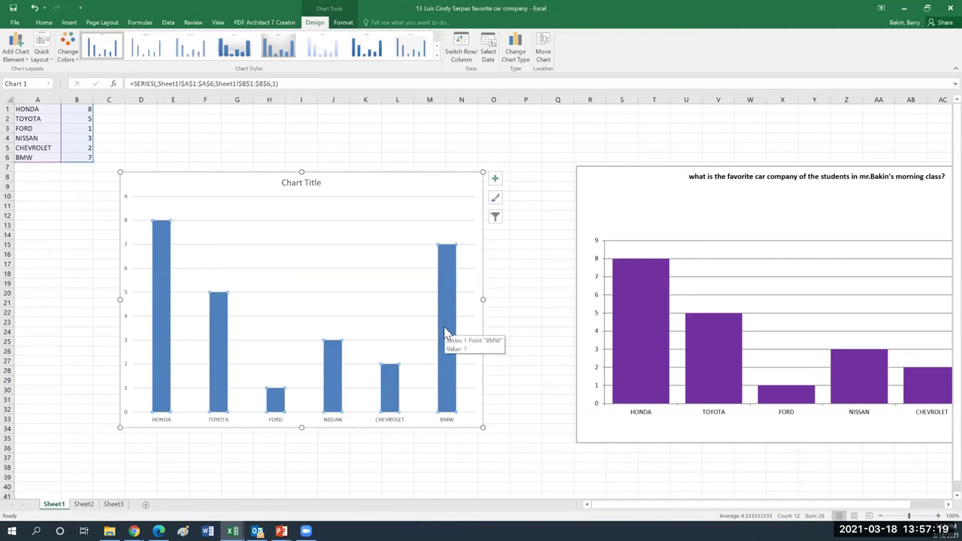
right_click(445, 333)
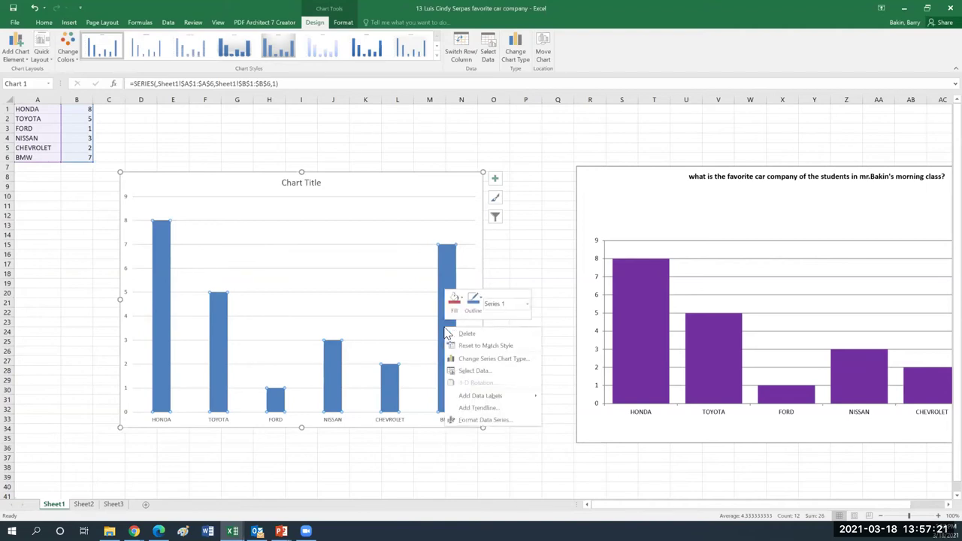
Open Format Data Series for the blue bars, showing 219% gap width and -27% overlap.
click(473, 426)
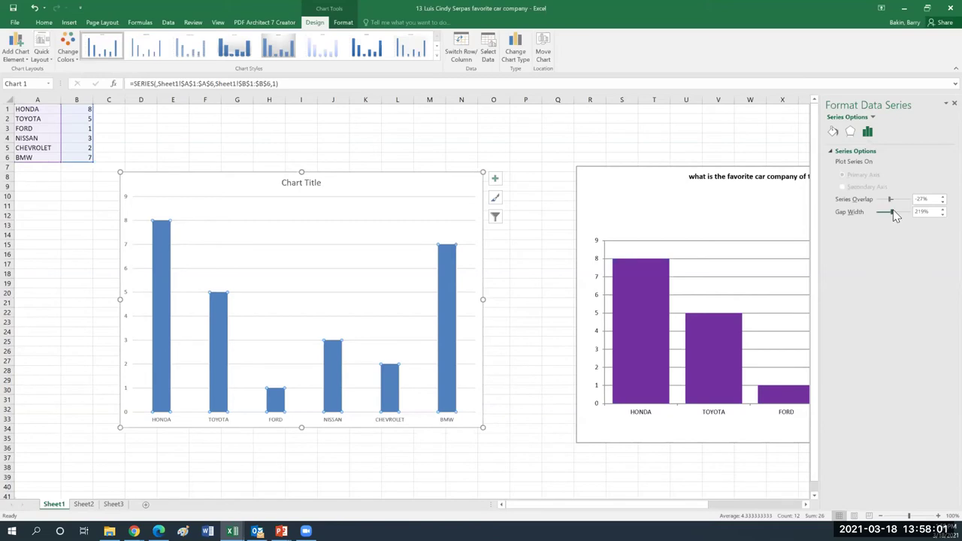
Set the blue series gap width to 7%, then select the HONDA bar alone.
drag(893, 209, 905, 218)
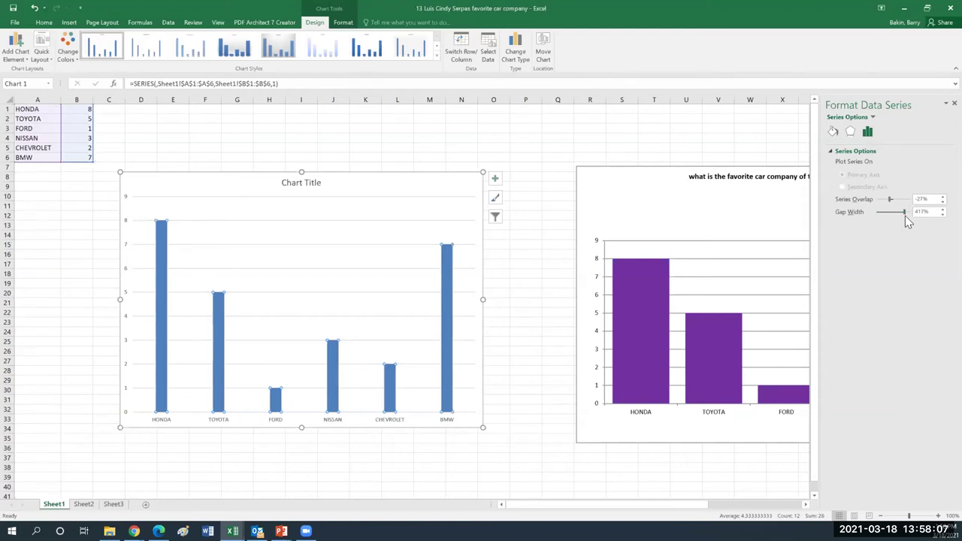
drag(905, 212, 906, 212)
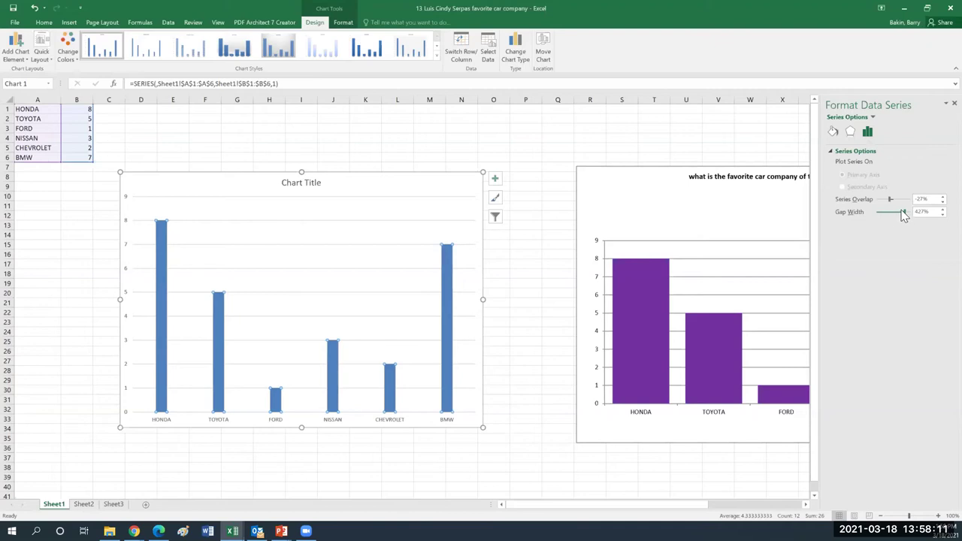
drag(902, 214, 884, 216)
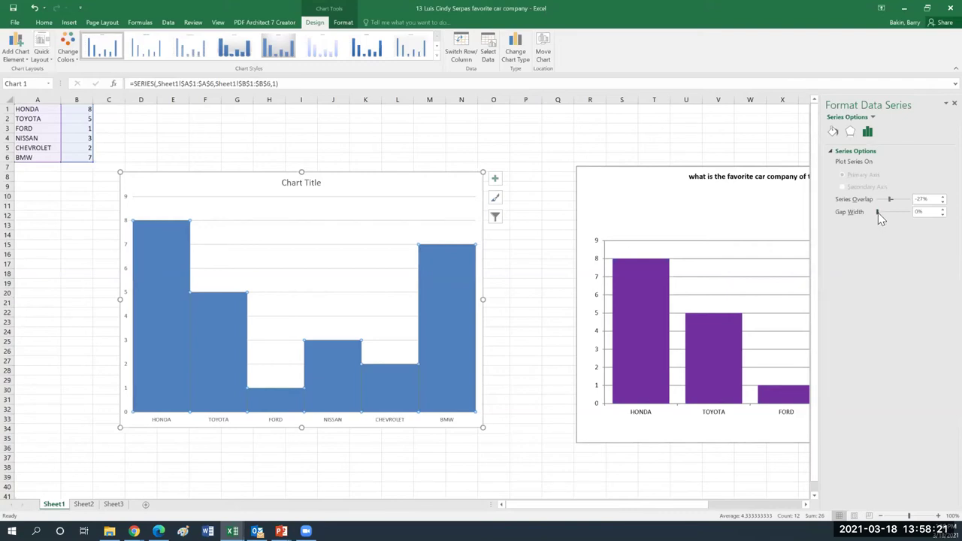
click(942, 209)
click(941, 210)
click(941, 210)
click(942, 209)
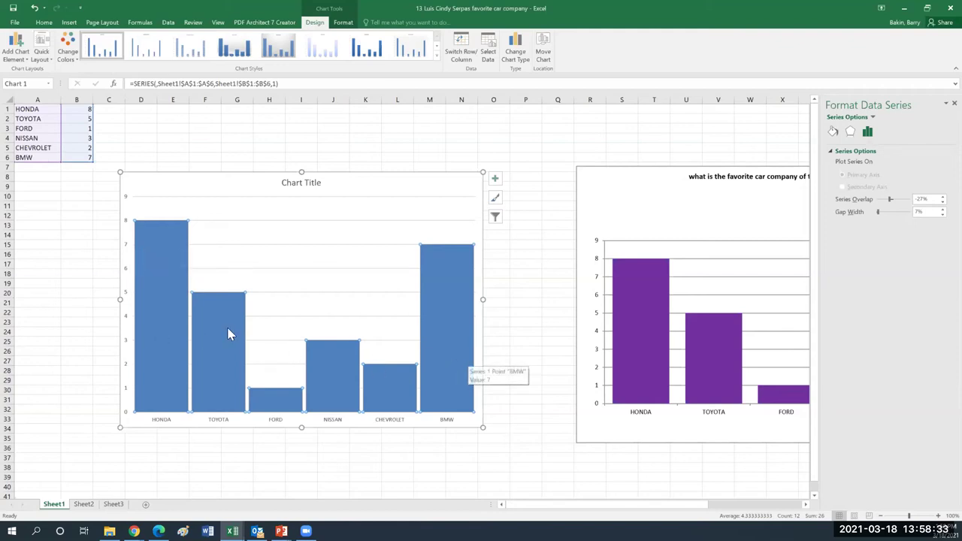
click(159, 302)
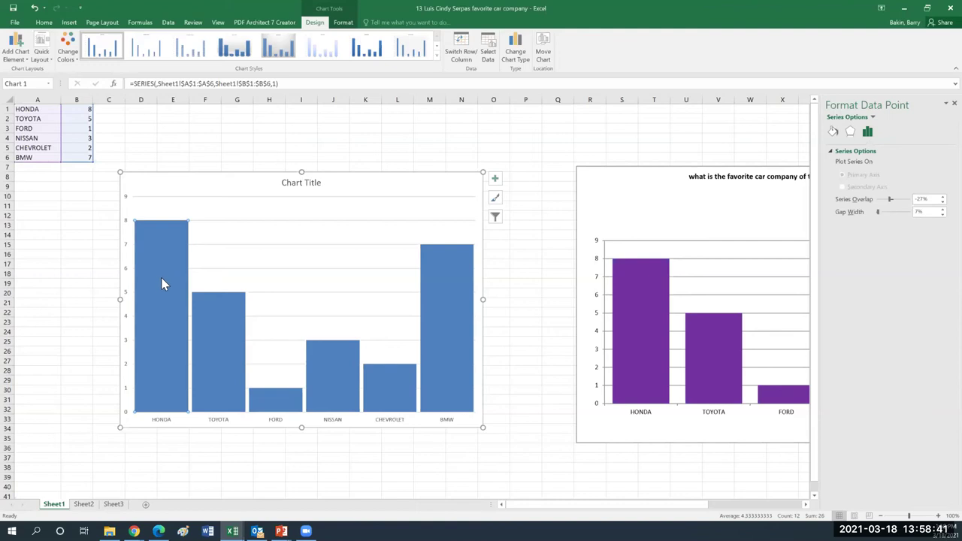
Fill the HONDA bar with the red theme colour, then reopen its Fill choices.
right_click(163, 284)
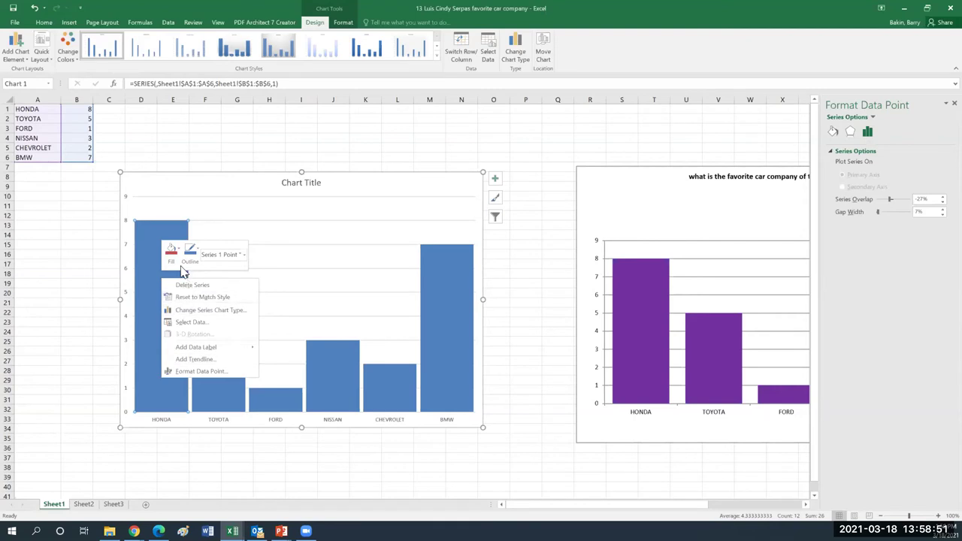
click(175, 253)
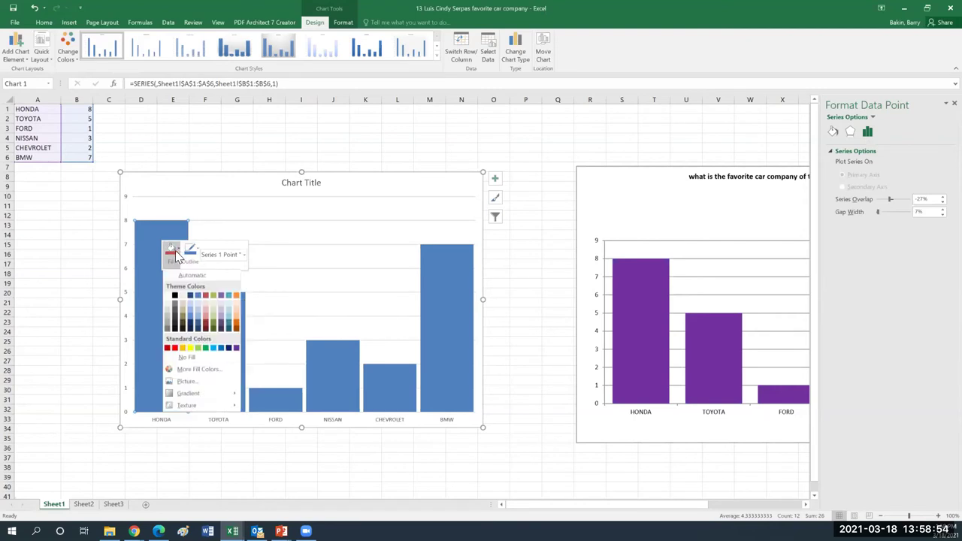
click(208, 294)
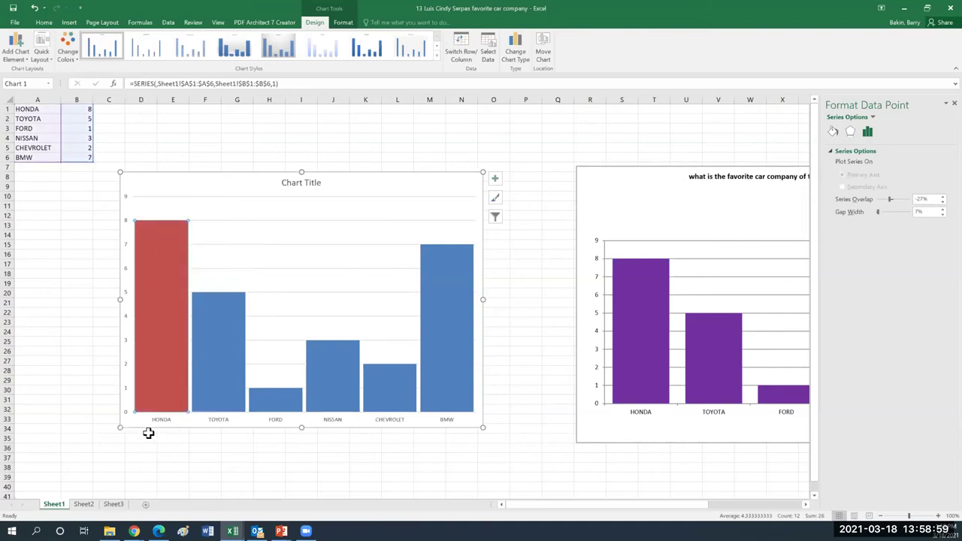
right_click(166, 258)
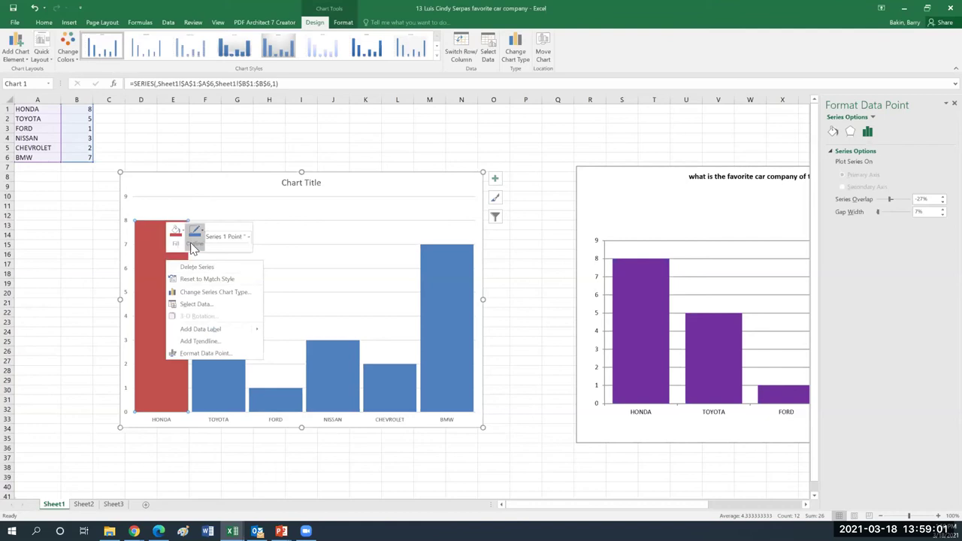
click(182, 238)
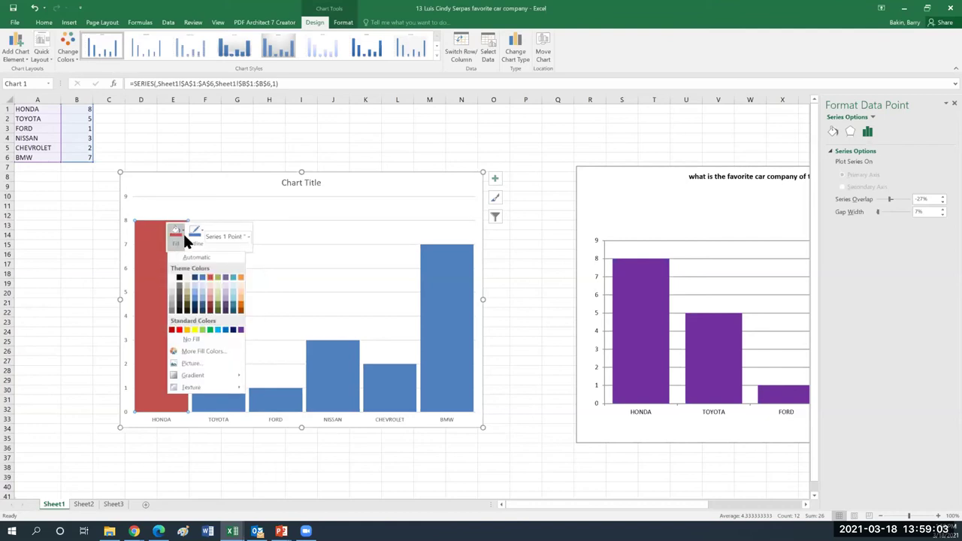
Choose a Picture fill for the HONDA bar and browse for a picture from a file.
click(191, 364)
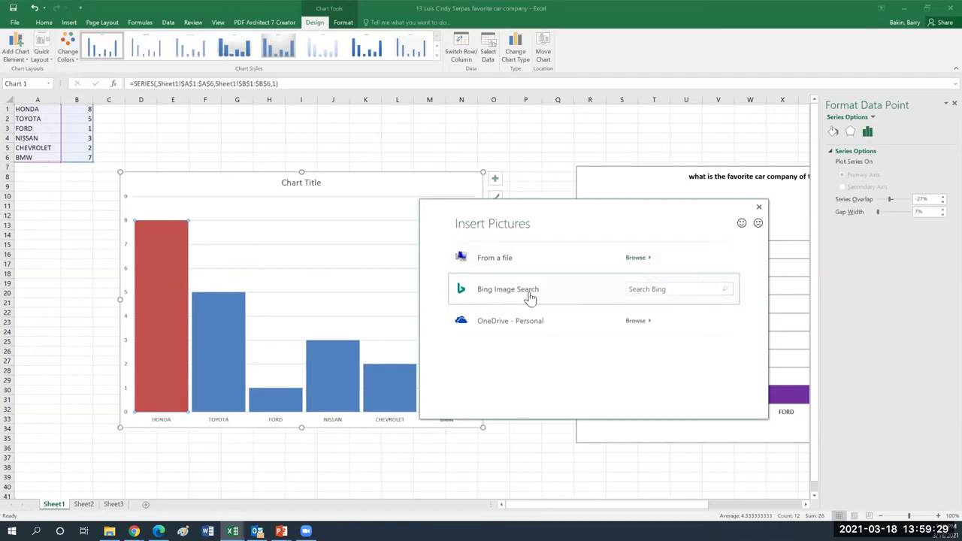
click(634, 258)
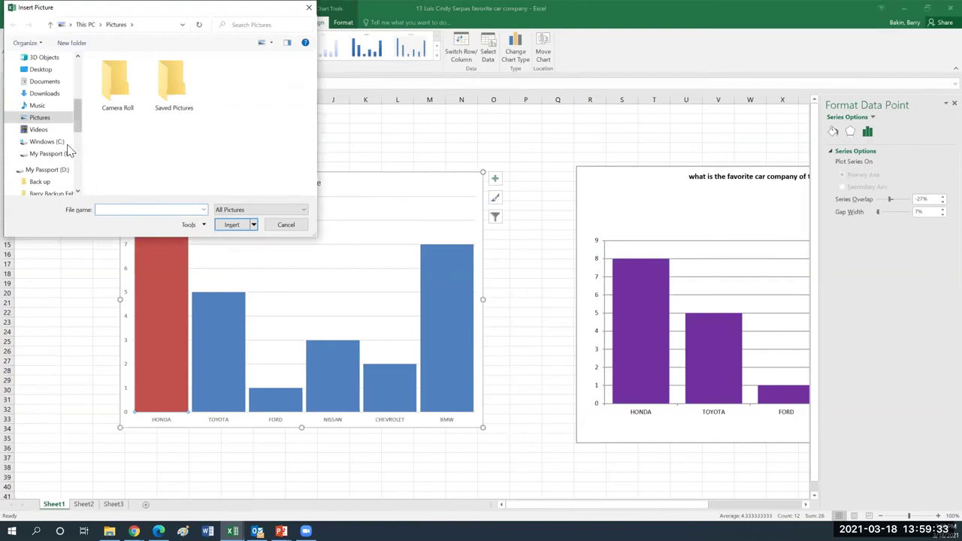
Navigate the backup drive to the March 18 webinar's Pictures for projects folder.
scroll(76, 120, down, 2)
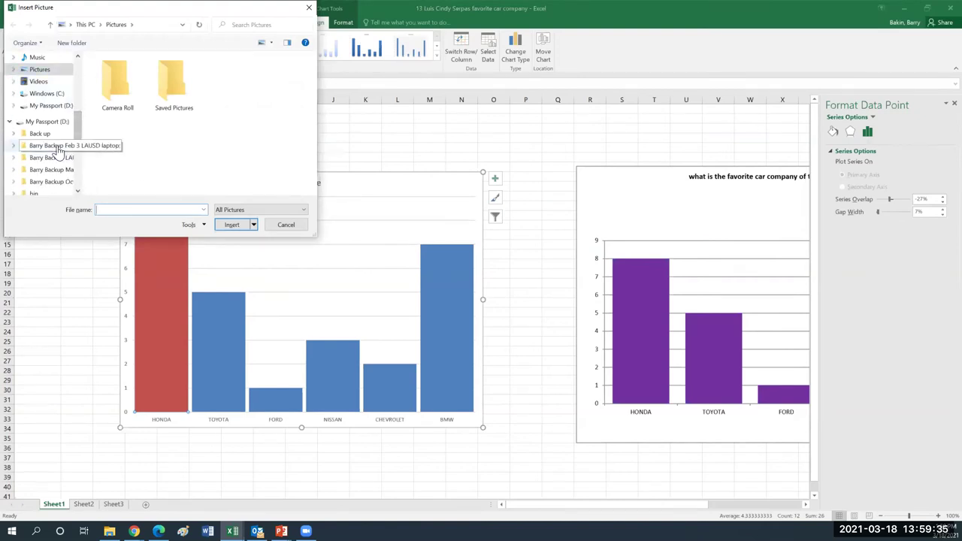
click(58, 146)
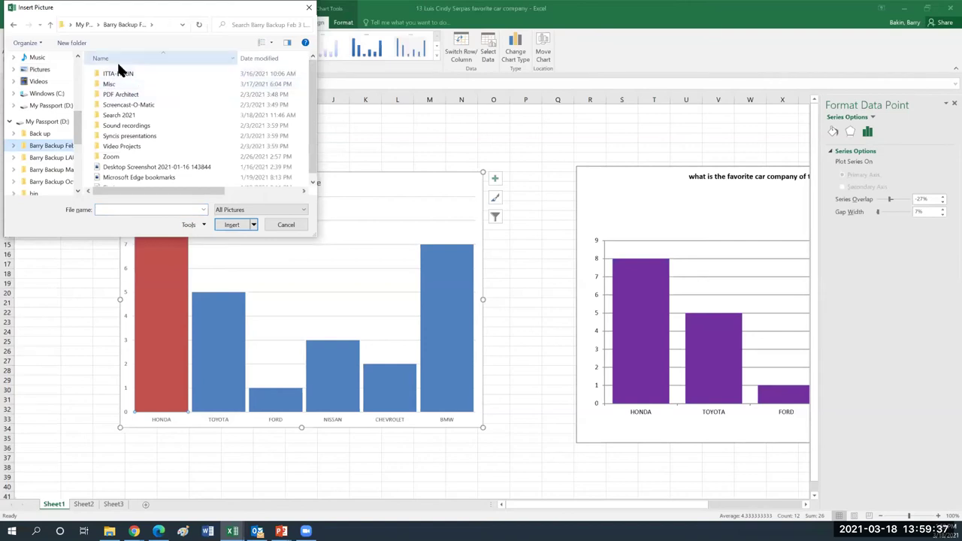
double_click(122, 73)
scroll(154, 119, down, 2)
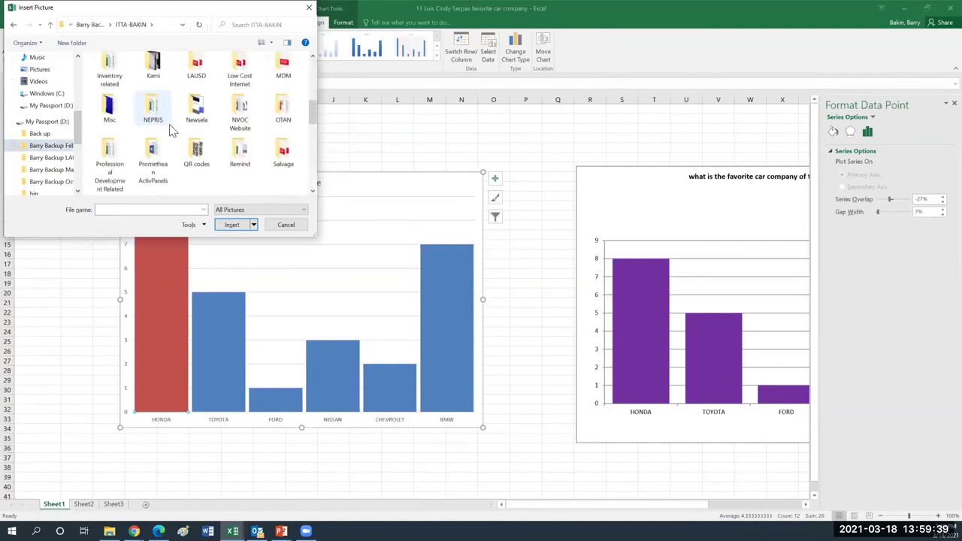
double_click(279, 125)
double_click(149, 72)
double_click(125, 119)
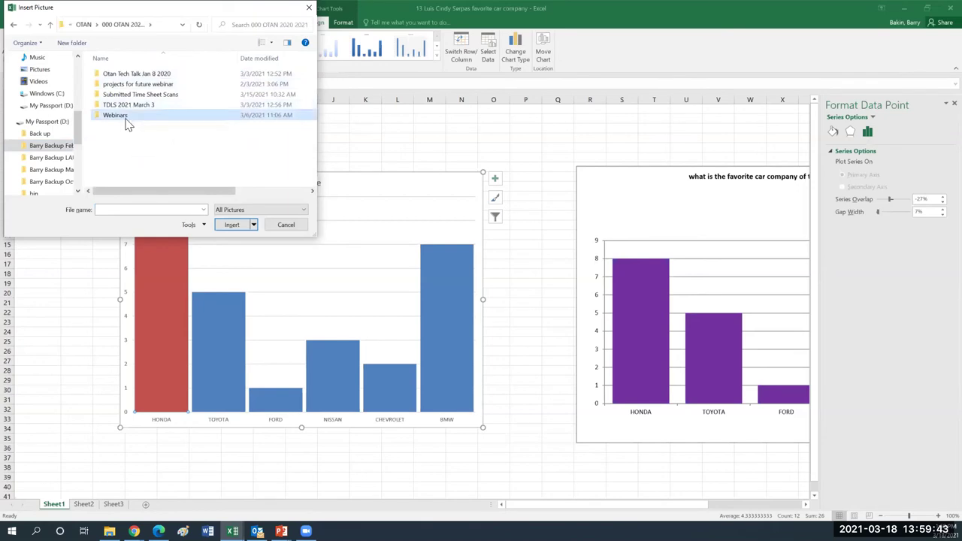
double_click(132, 128)
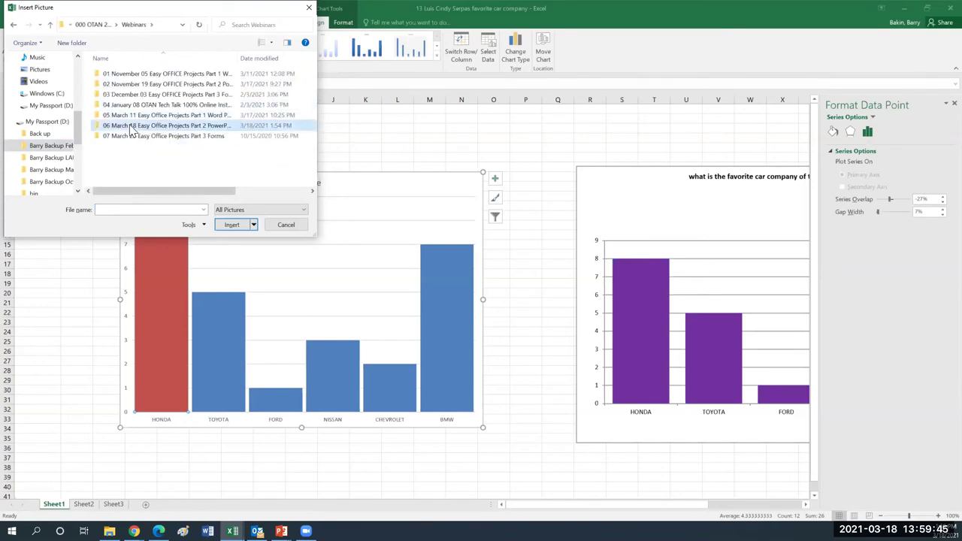
double_click(137, 70)
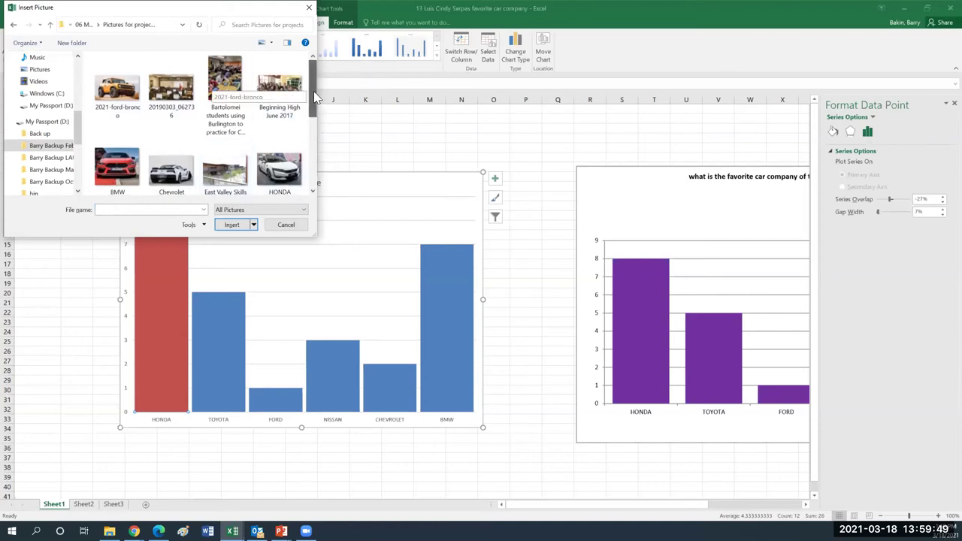
Insert the HONDA car photo as the HONDA bar's fill.
scroll(314, 91, down, 1)
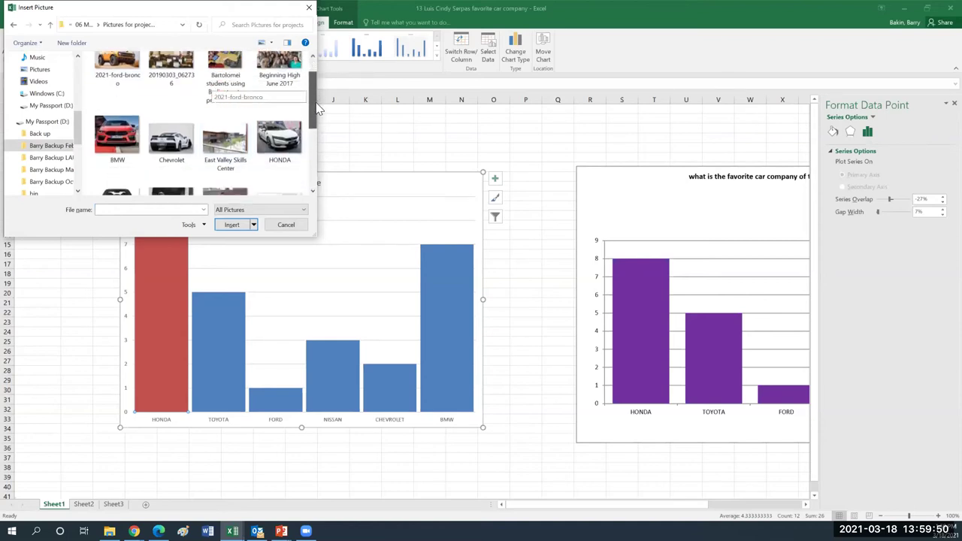
click(282, 143)
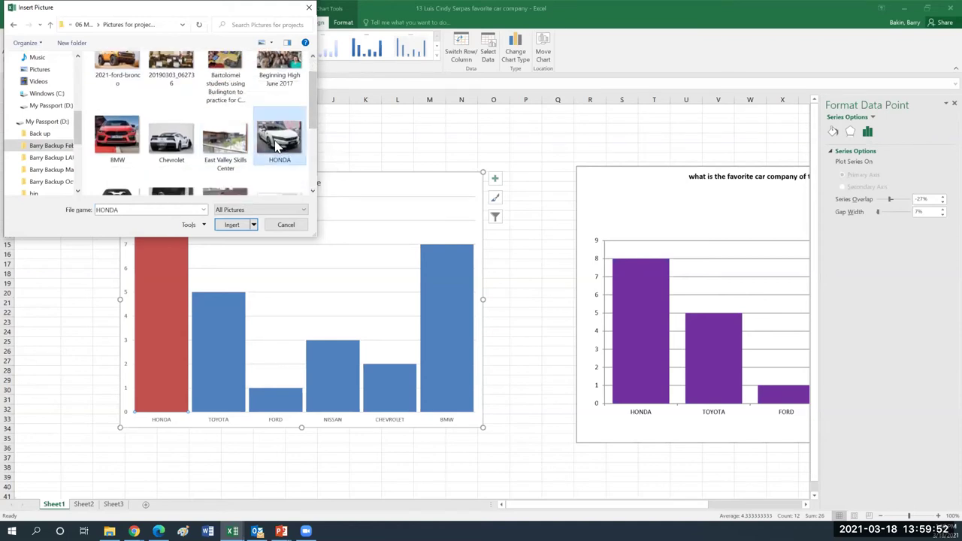
click(232, 225)
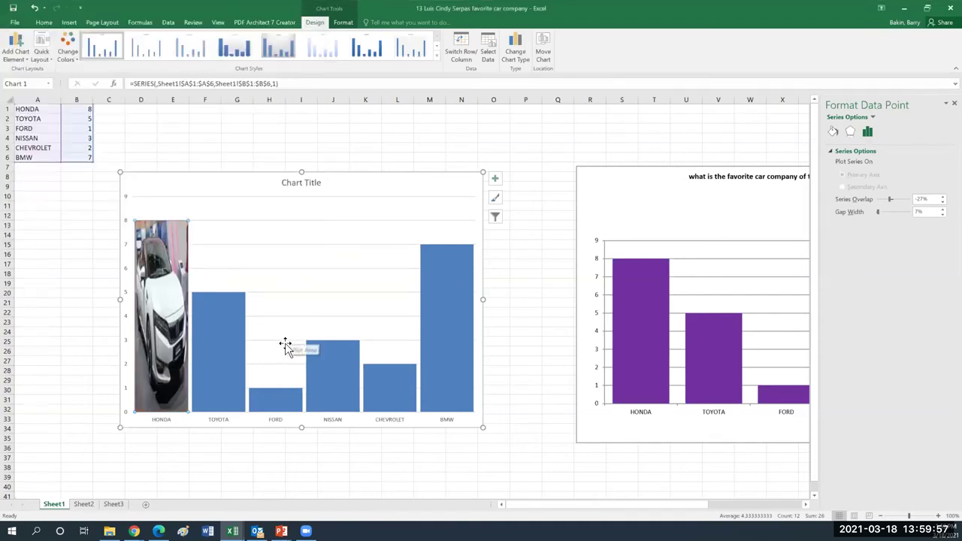
Select only the CHEVROLET bar and choose a Picture fill for it.
click(384, 387)
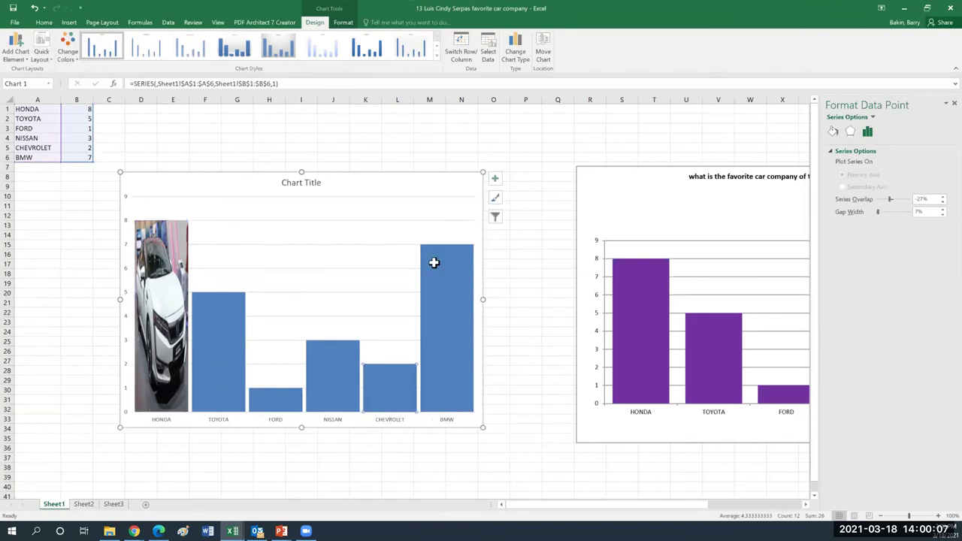
right_click(389, 385)
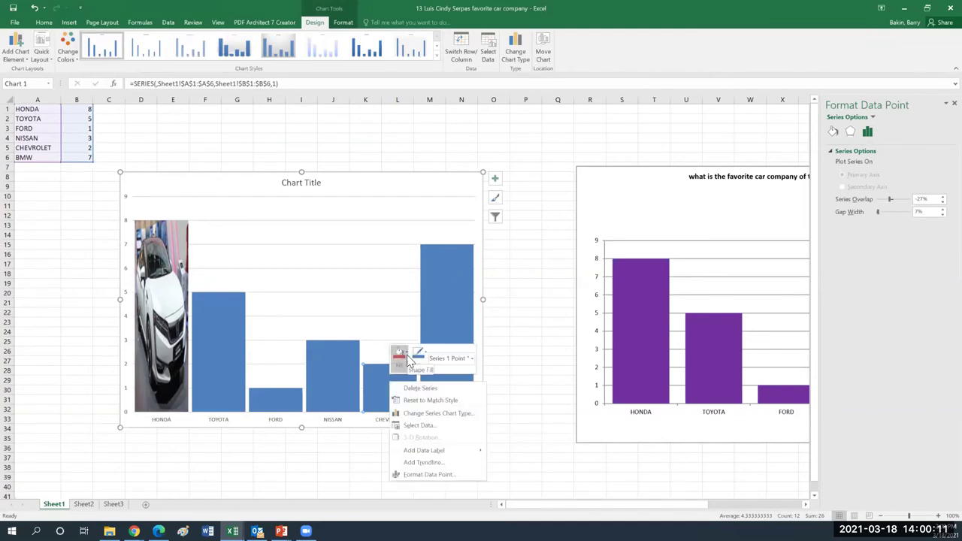
click(407, 354)
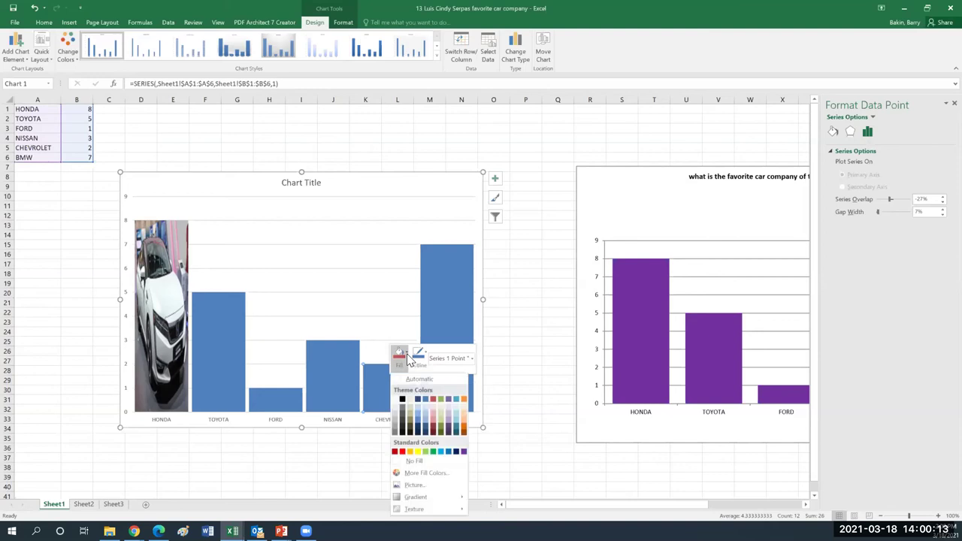
click(413, 486)
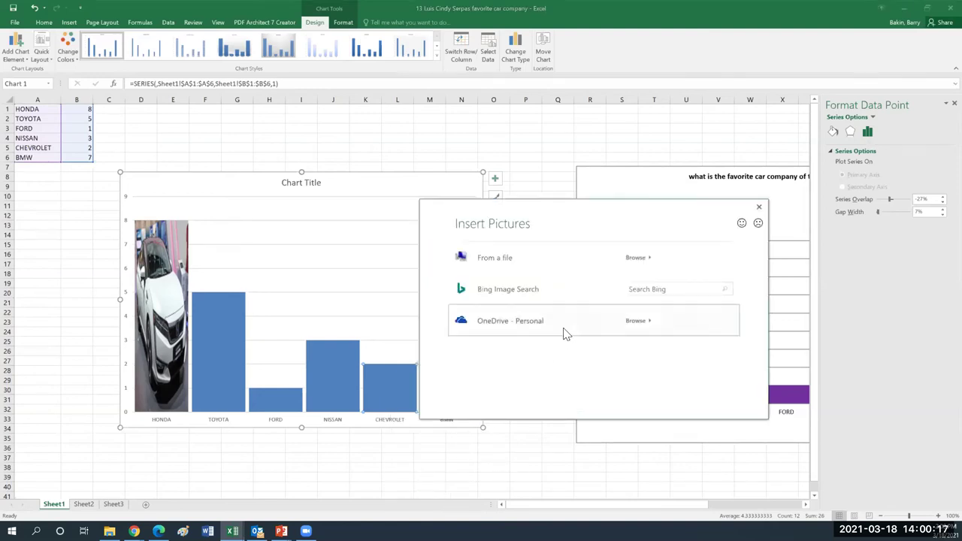
Browse from a file into the backup drive's OTAN / 000 OTAN 2020 2021 folder.
click(648, 266)
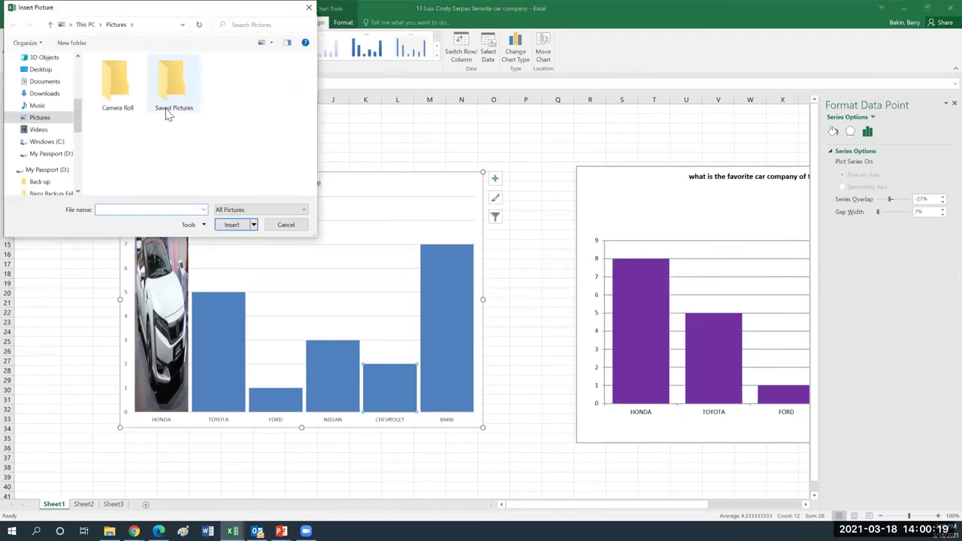
drag(78, 128, 81, 150)
click(64, 121)
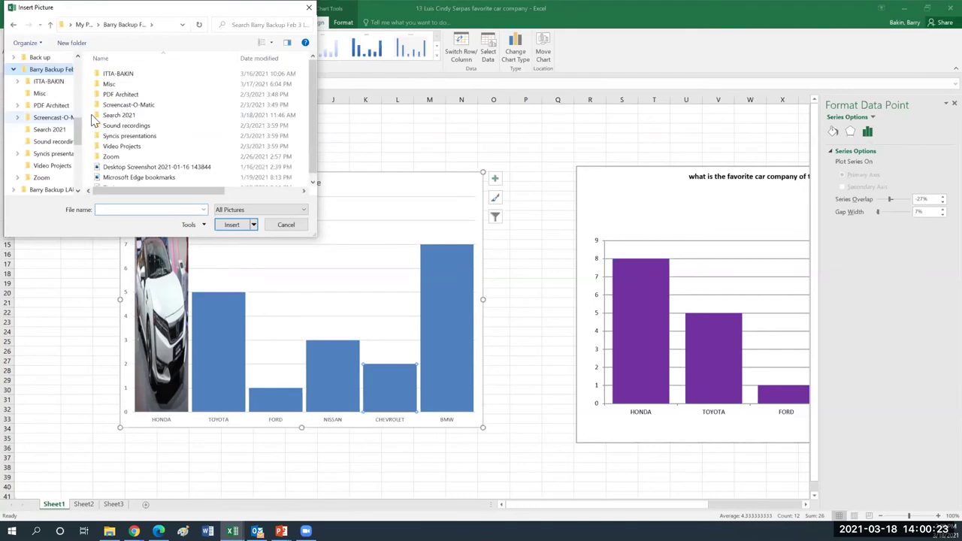
double_click(116, 75)
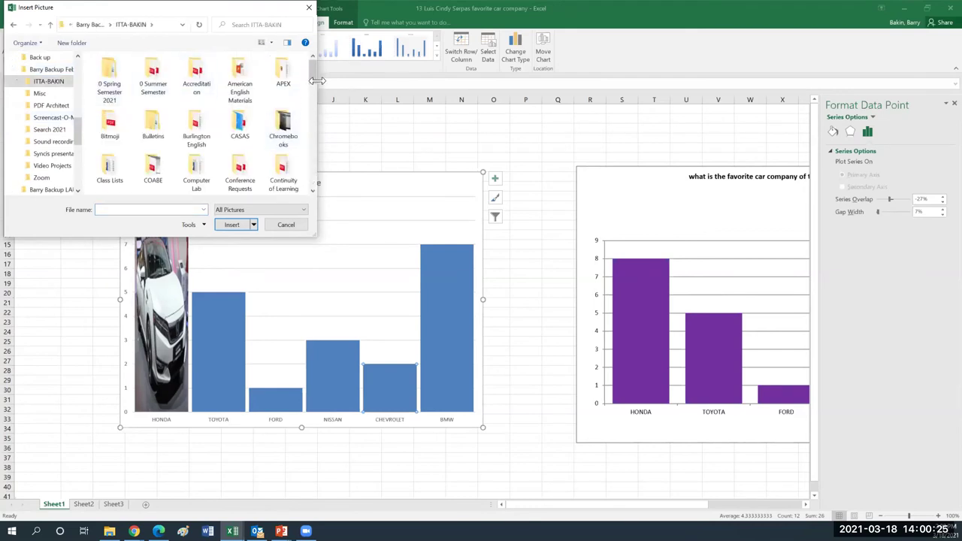
drag(315, 82, 317, 121)
double_click(283, 155)
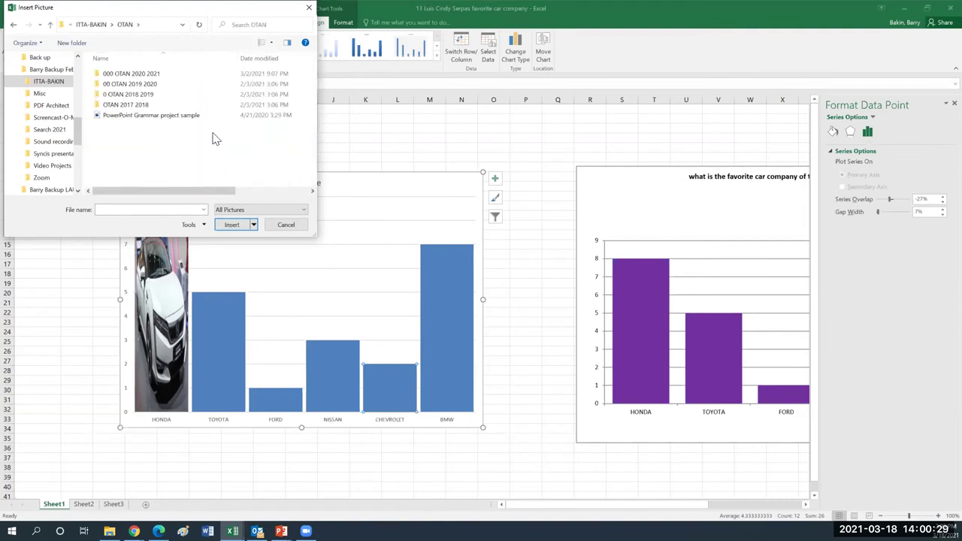
double_click(124, 74)
From Webinars > March 18 project > Pictures for projects, insert the Chevrolet photo into the bar.
double_click(120, 115)
double_click(139, 126)
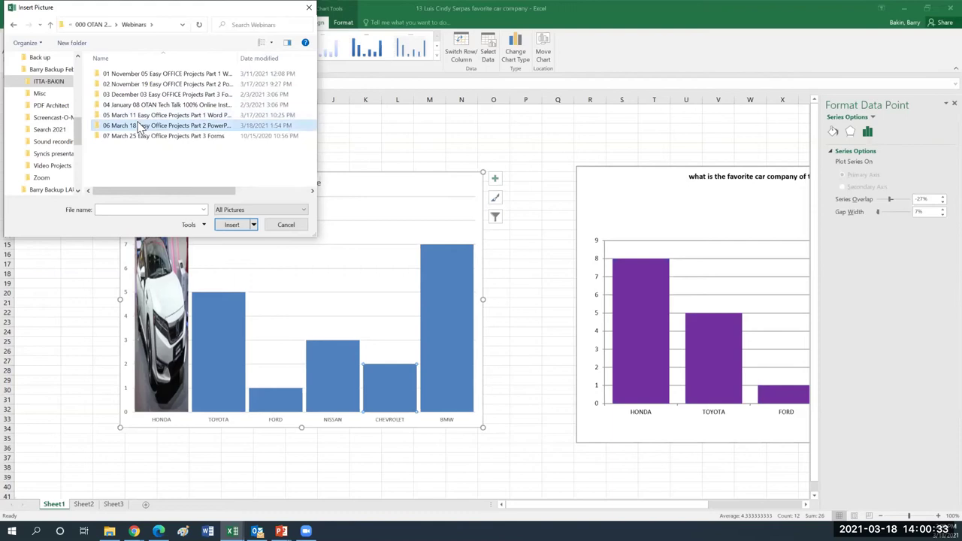
double_click(126, 74)
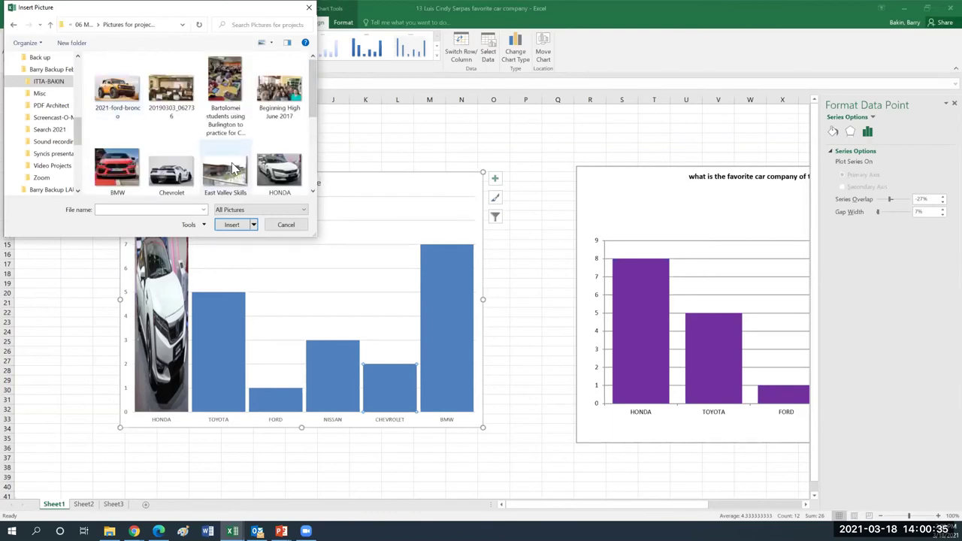
click(171, 171)
click(232, 225)
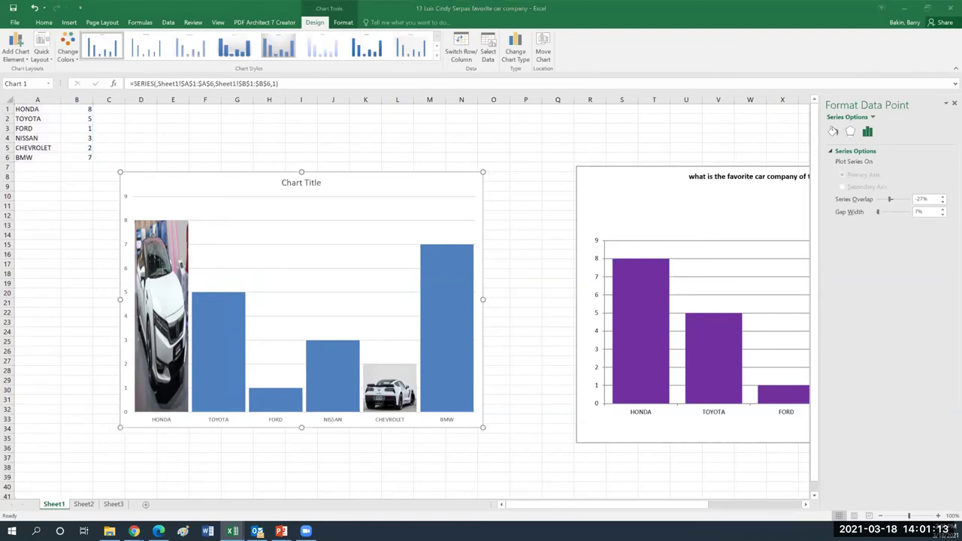
Switch to the TV news channels pie chart workbook, then widen and reposition its window.
key(alt+Tab)
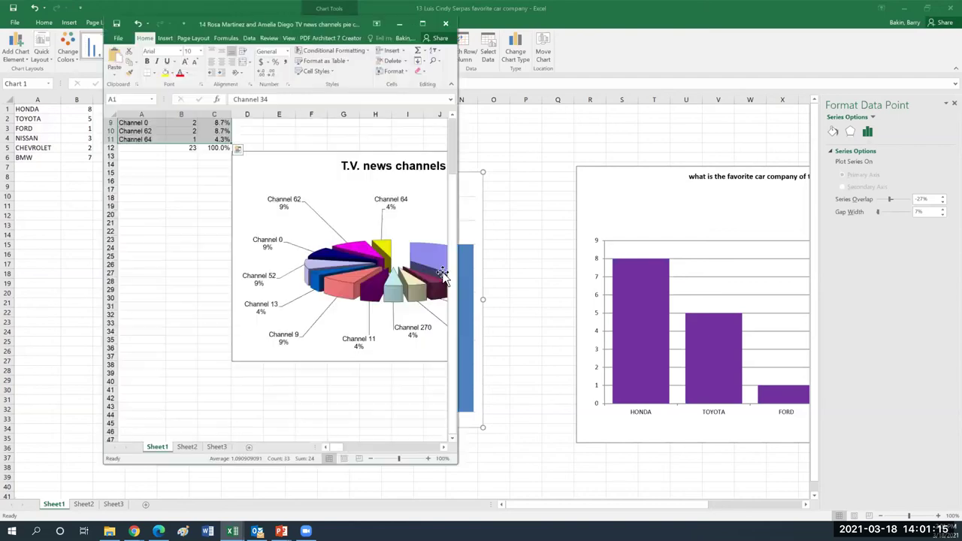
drag(457, 233, 840, 318)
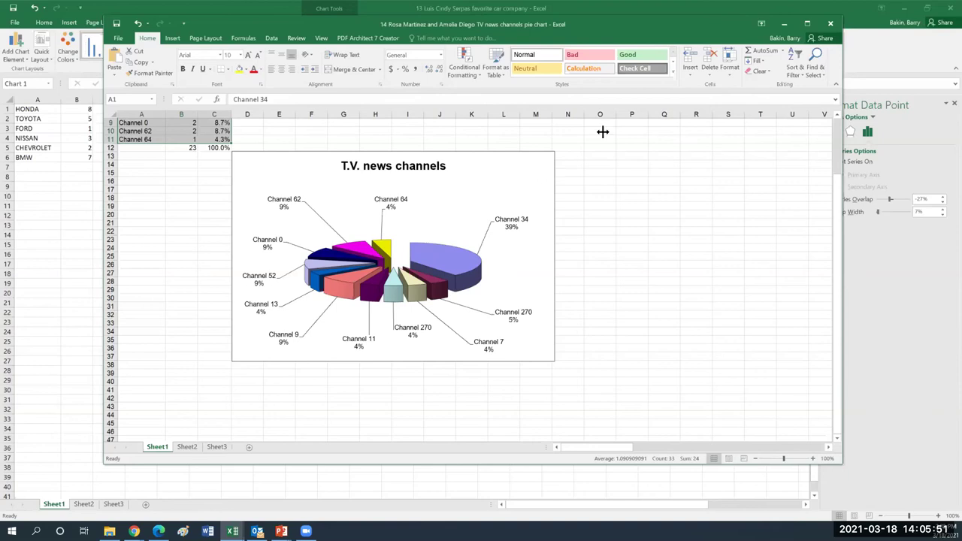
drag(640, 22, 559, 62)
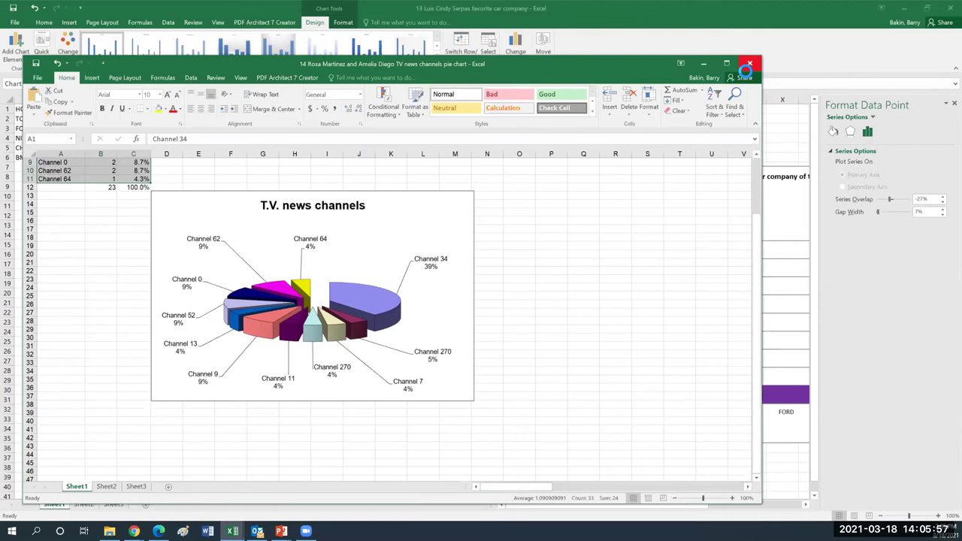
Close the pie chart workbook and the car company workbook, discarding unsaved changes.
click(745, 69)
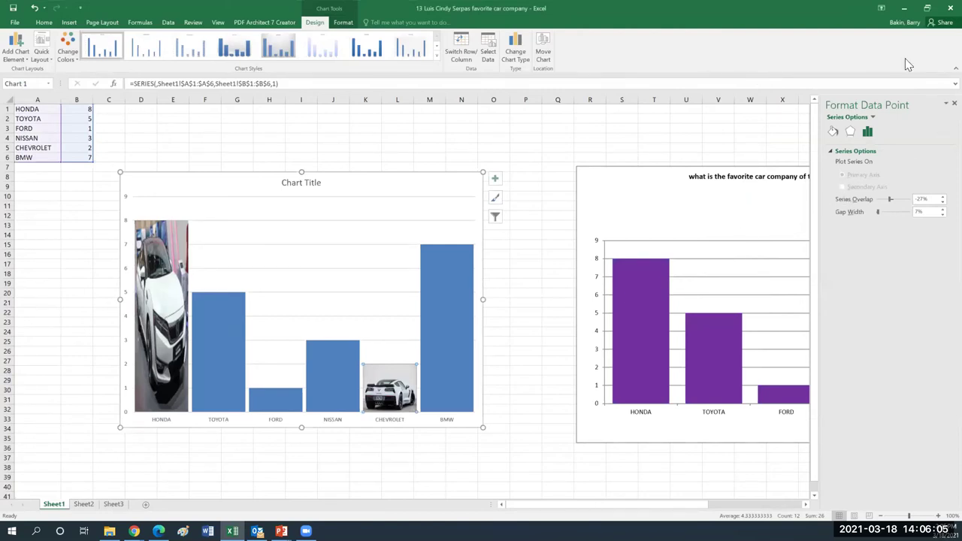
click(941, 9)
click(490, 292)
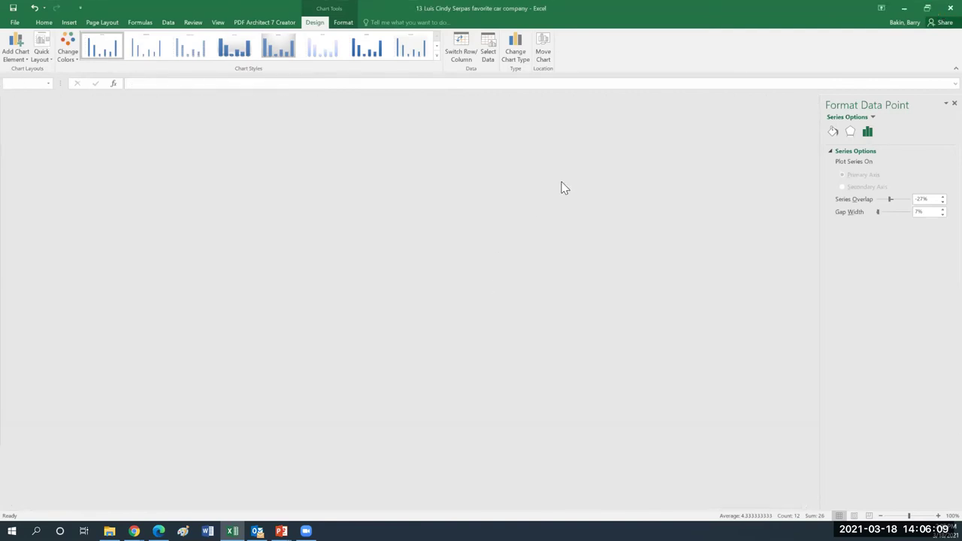
Switch to the slideshow showing the Excel chart.
key(alt+Tab)
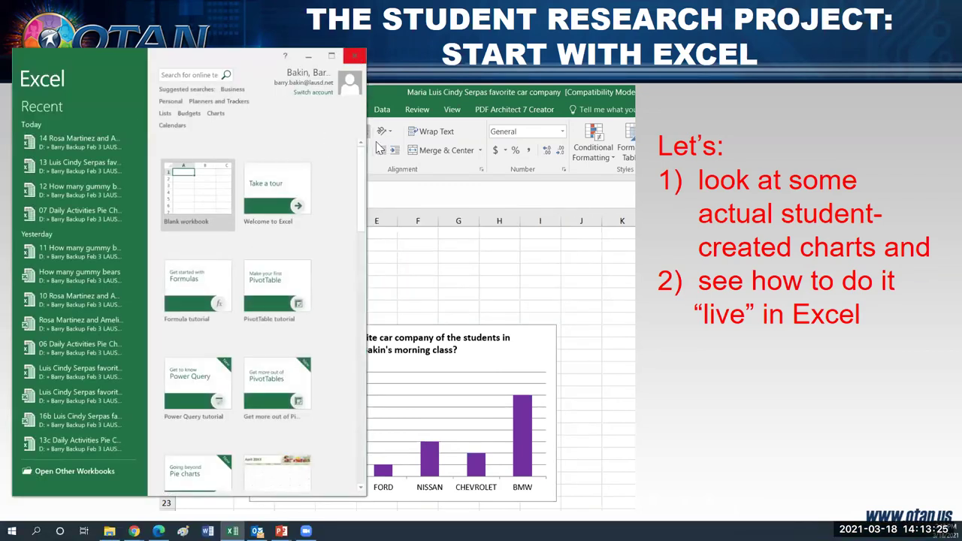
Enlarge the start screen and create a Blank workbook, Book1.
drag(366, 126, 864, 211)
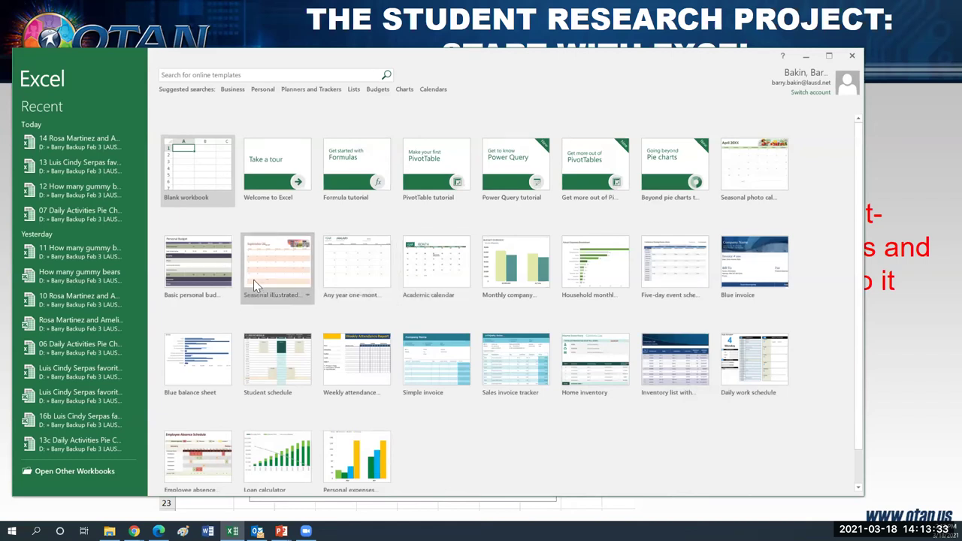
click(197, 173)
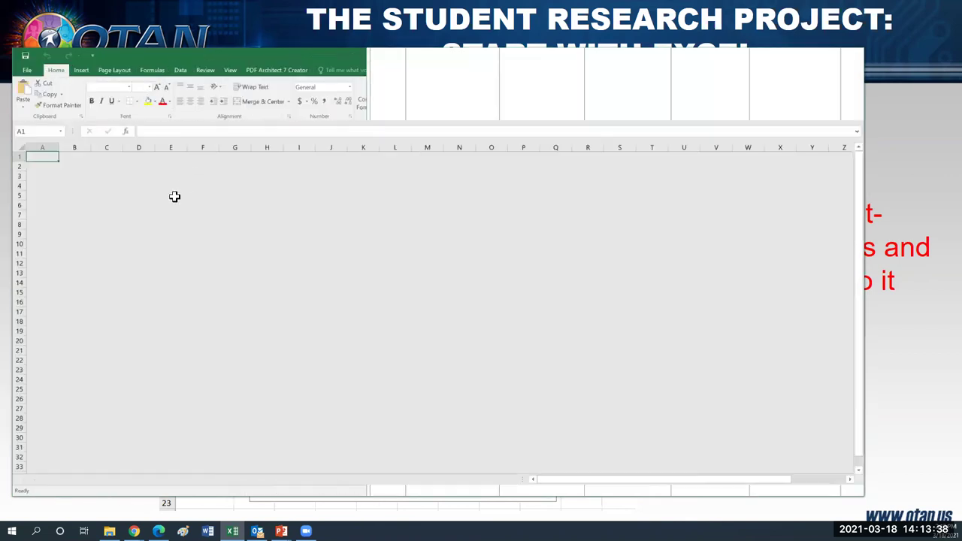
click(203, 166)
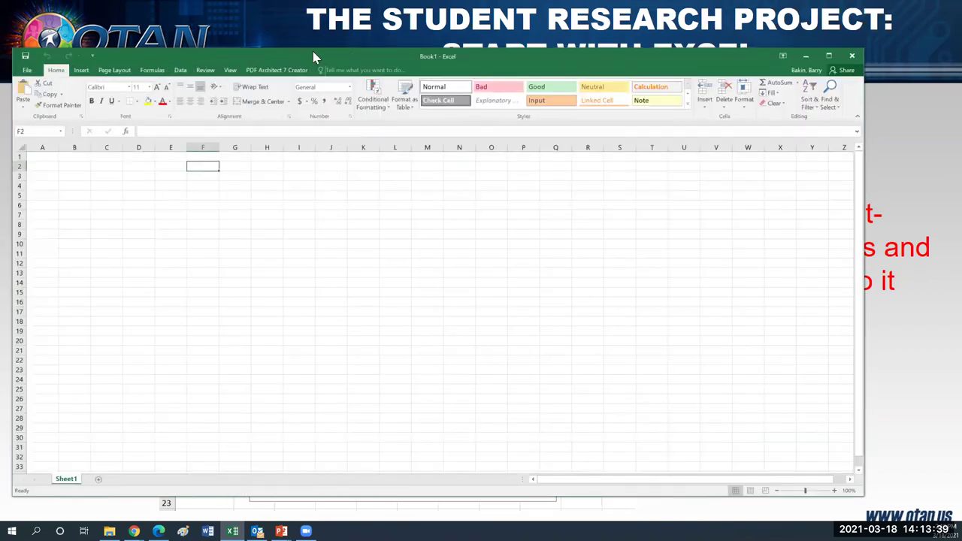
Reposition the new workbook window and widen columns A and B.
drag(314, 60, 335, 32)
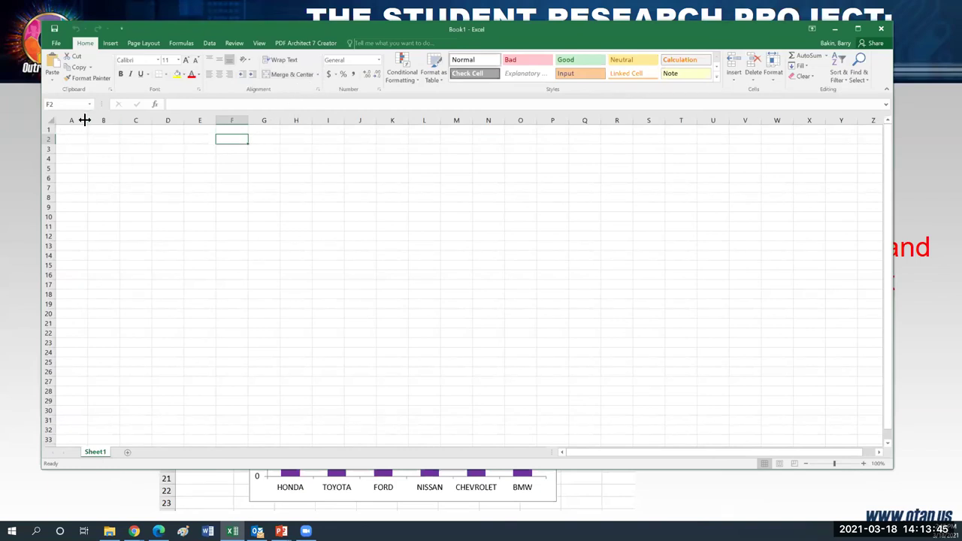
drag(86, 120, 117, 120)
drag(181, 125, 175, 120)
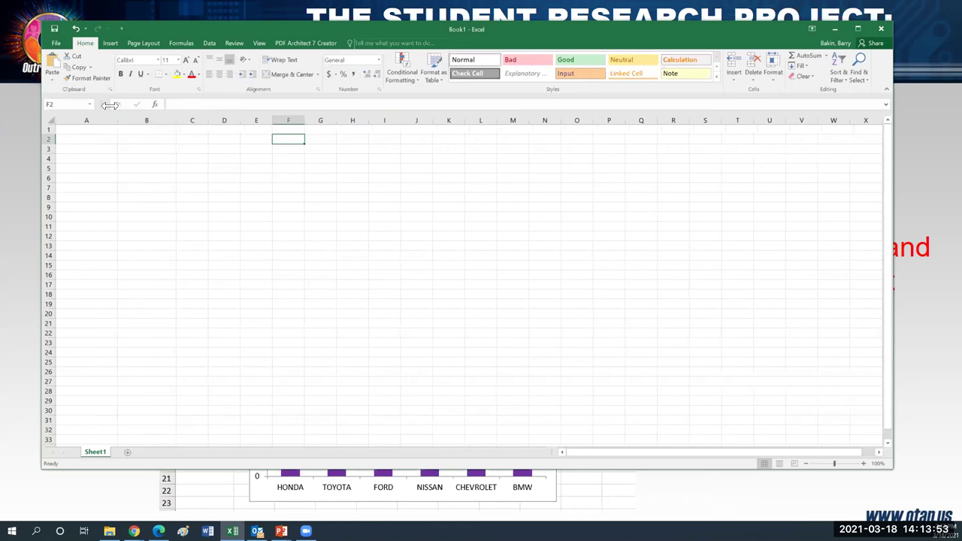
drag(118, 121, 121, 120)
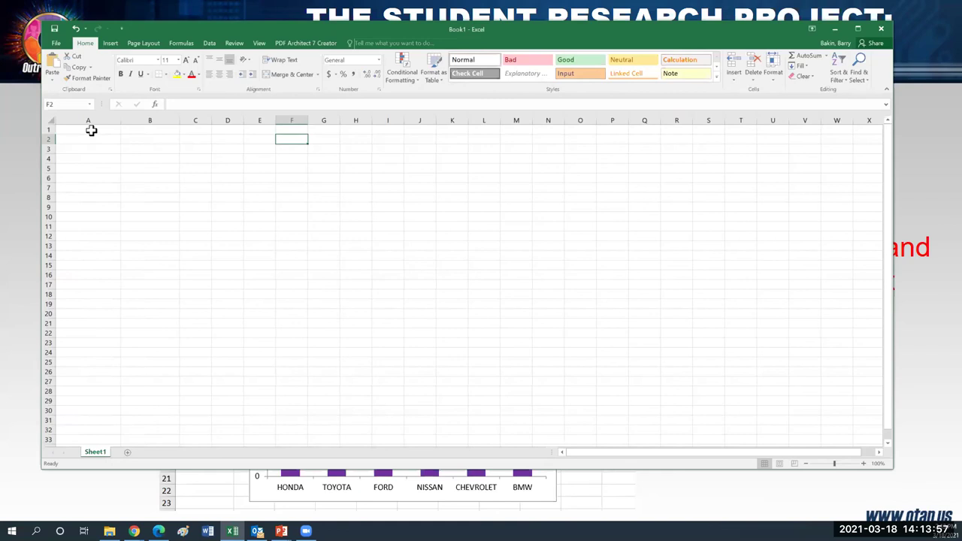
Enter chocolate cake, chocolate pie and chocolate mousse in A1:A3.
click(90, 130)
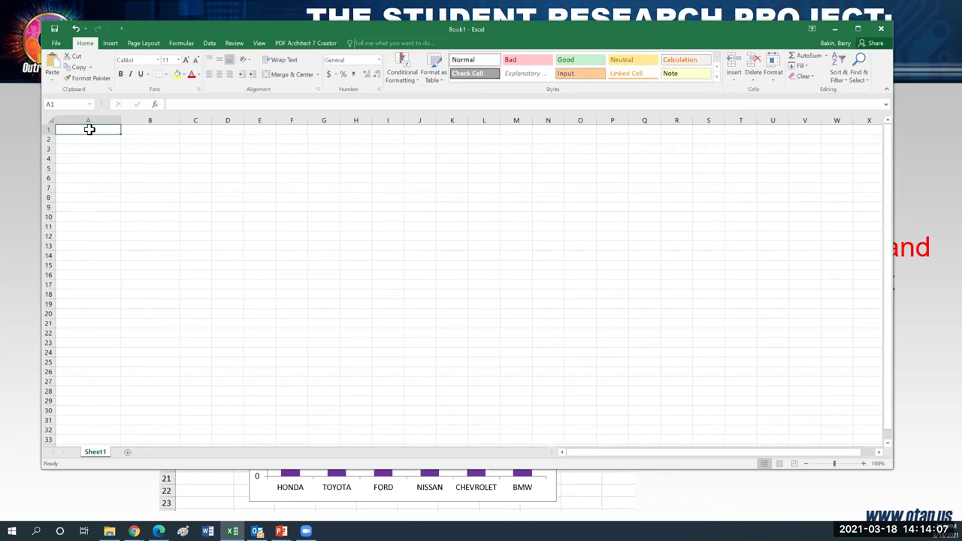
text(chocolate cake)
key(Return)
text(c)
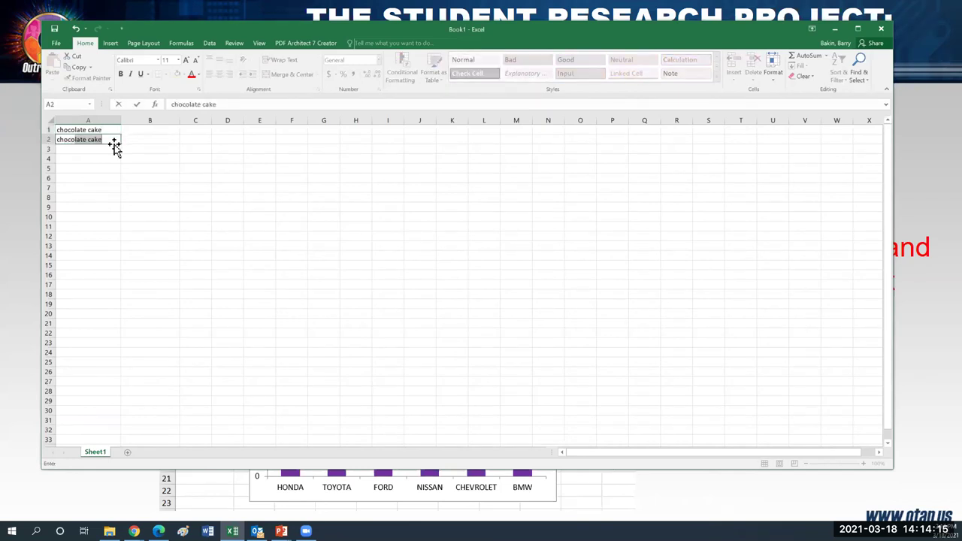
text(hocolate pie)
key(Return)
text(Cho)
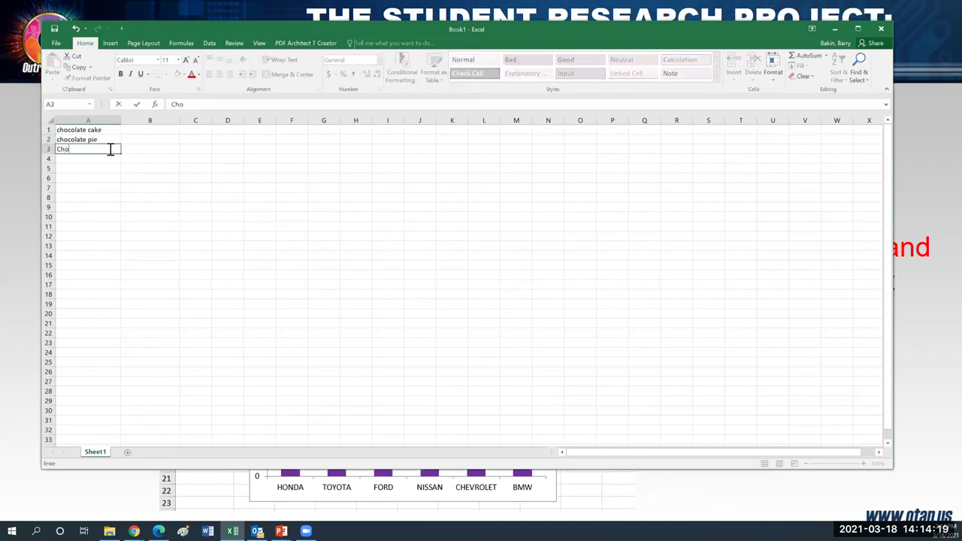
text(hocolate mousse)
click(99, 159)
Enter chocolate tiramisu in A4 and chocolate shake in A5, correcting typos.
text(c)
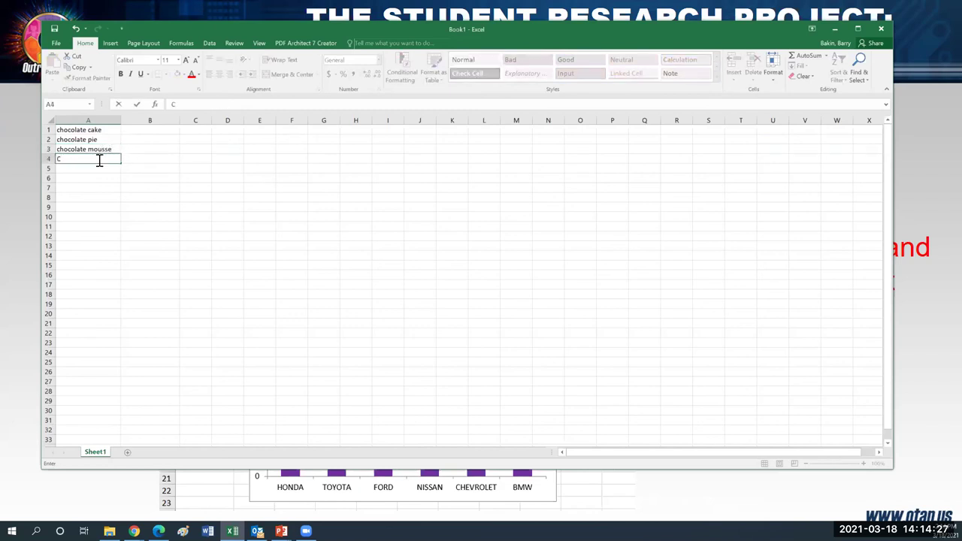
text(ho)
key(BackSpace)
key(BackSpace)
key(BackSpace)
text(choco)
key(BackSpace)
key(BackSpace)
key(BackSpace)
key(BackSpace)
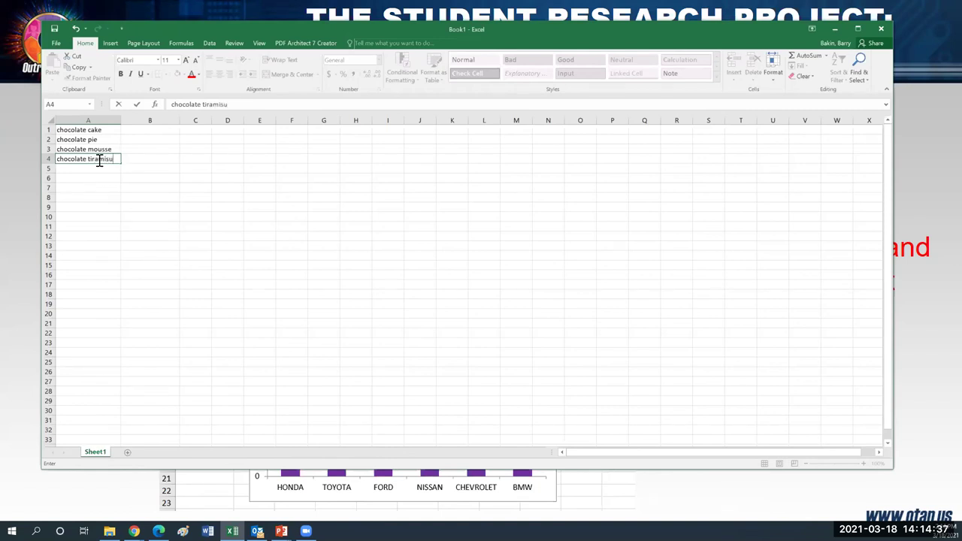
key(Return)
text(Choco)
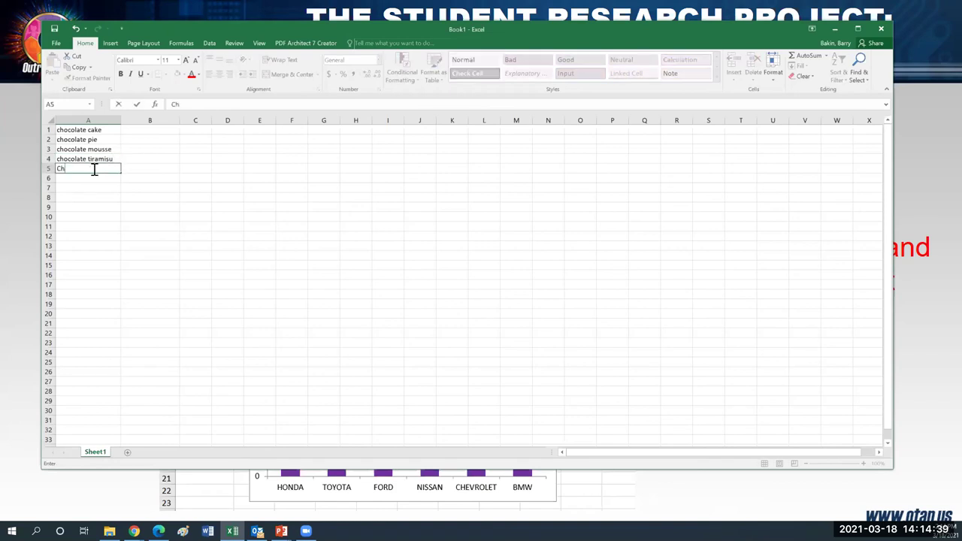
key(BackSpace)
key(BackSpace)
key(BackSpace)
text(hoco)
key(BackSpace)
key(BackSpace)
text(colate shake)
click(146, 129)
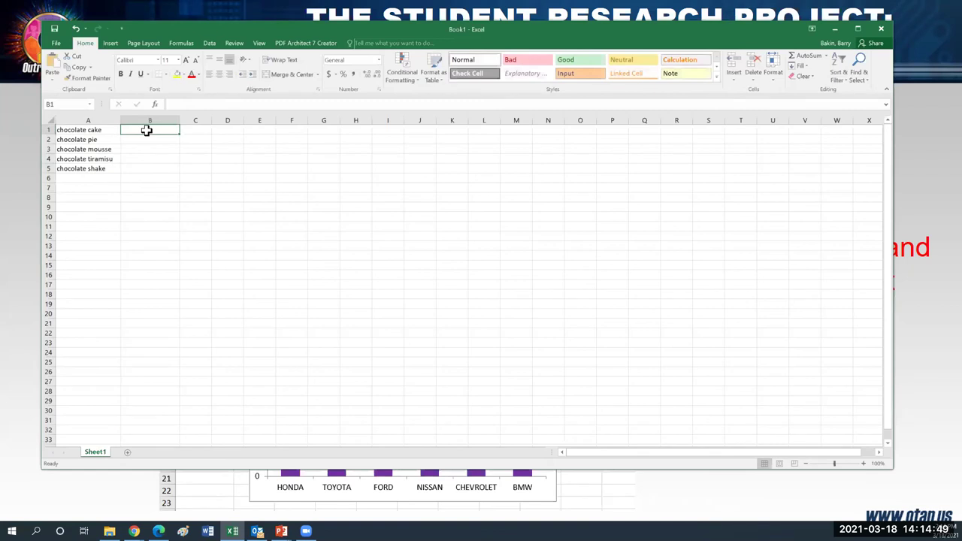
Enter the counts 14, 5, 2, 9 and 3 in B1:B5.
text(14)
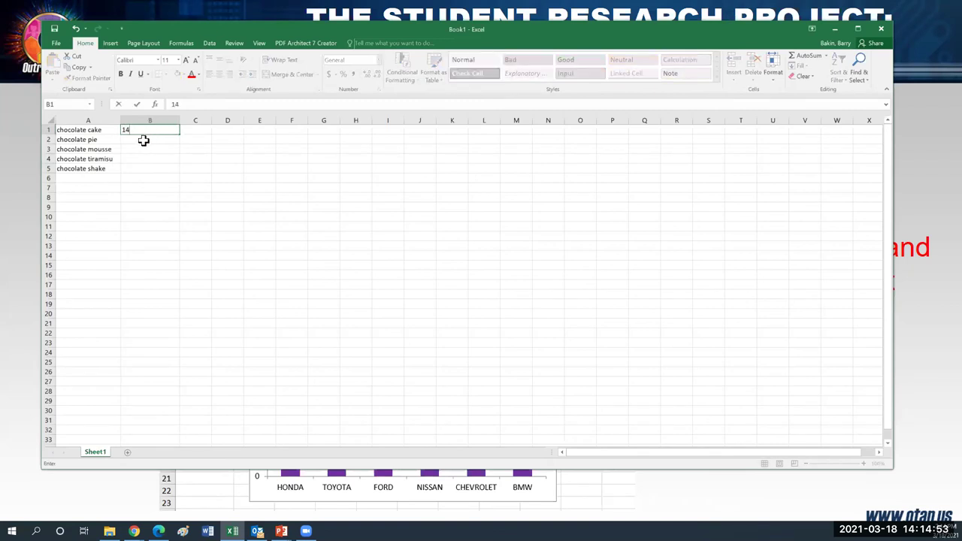
click(136, 140)
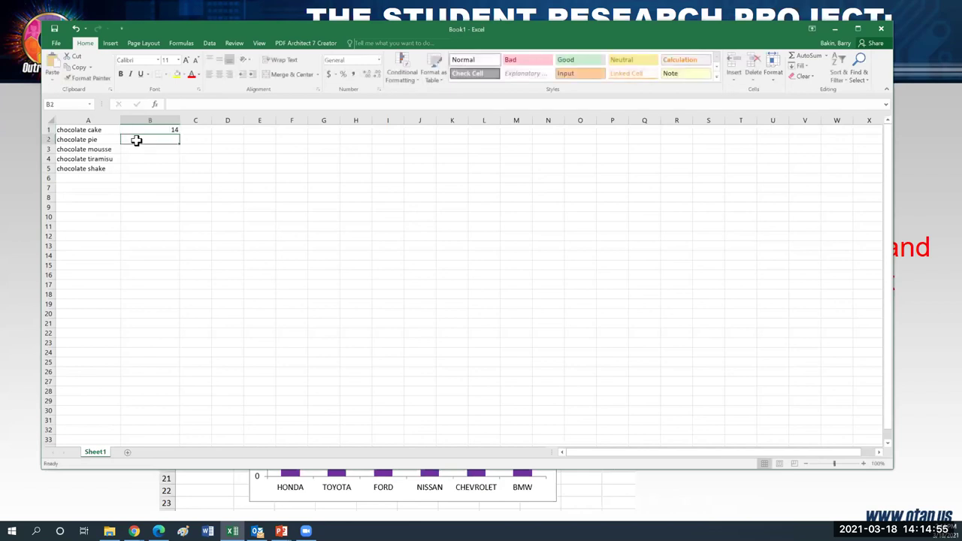
text(5)
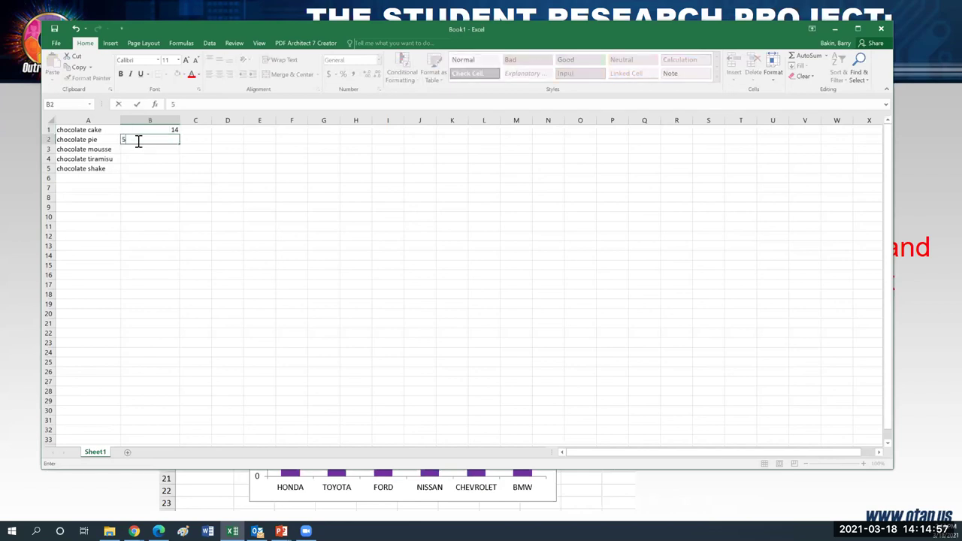
click(133, 149)
text(2)
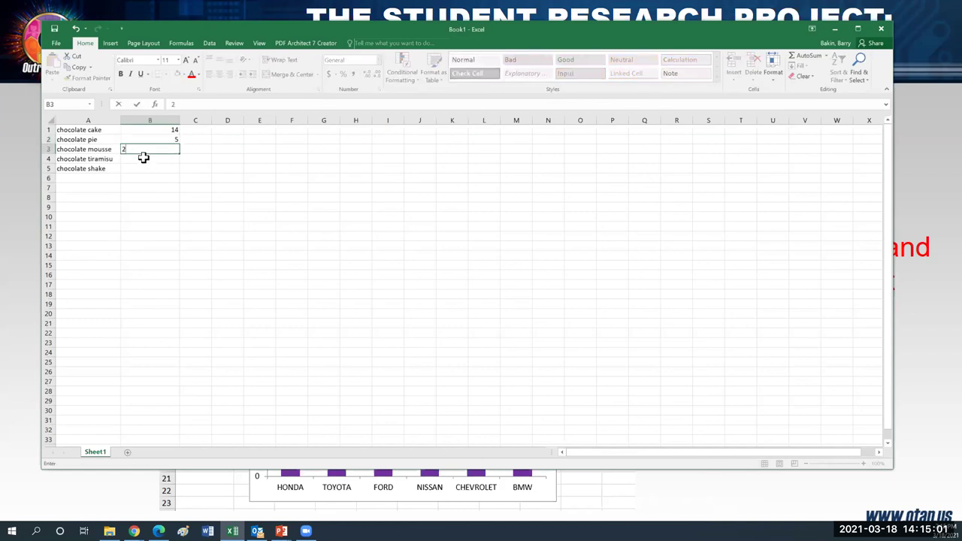
click(143, 157)
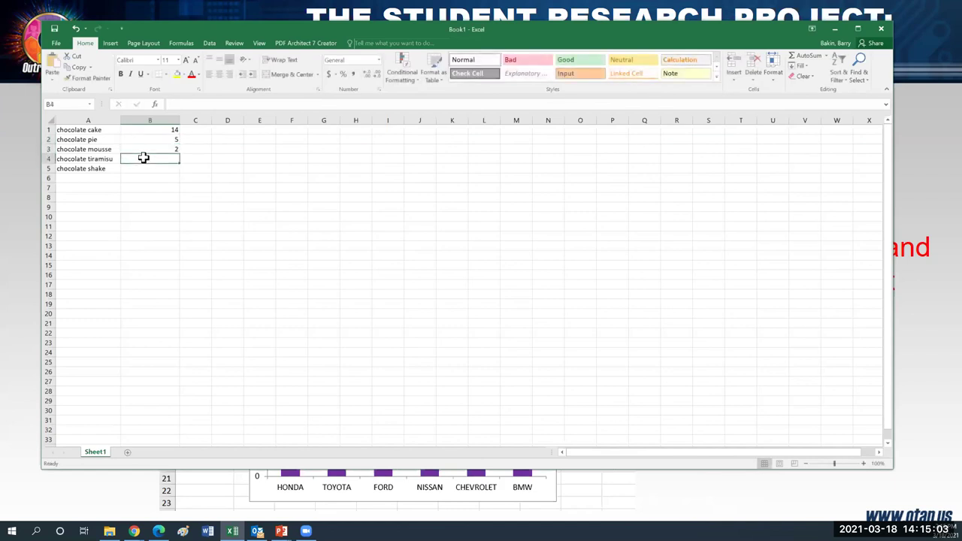
text(9)
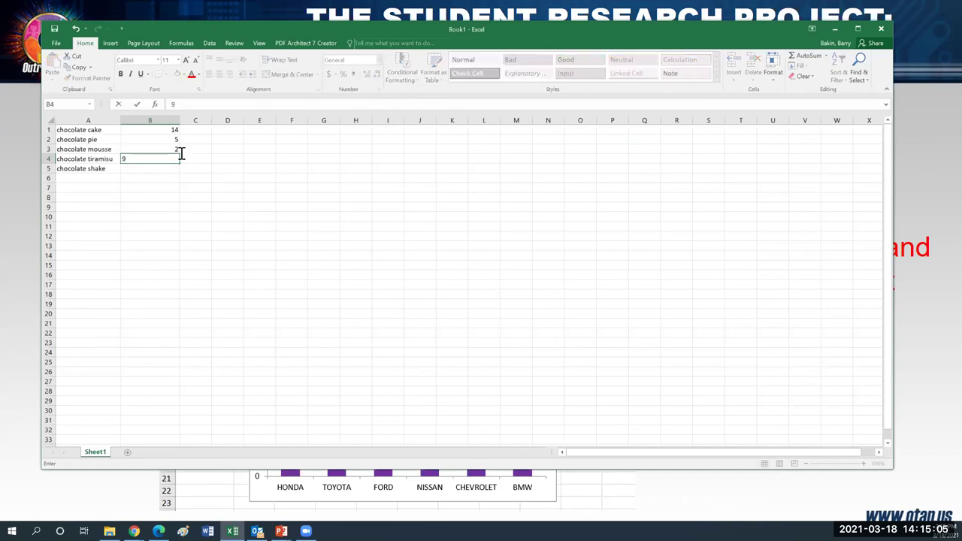
click(144, 168)
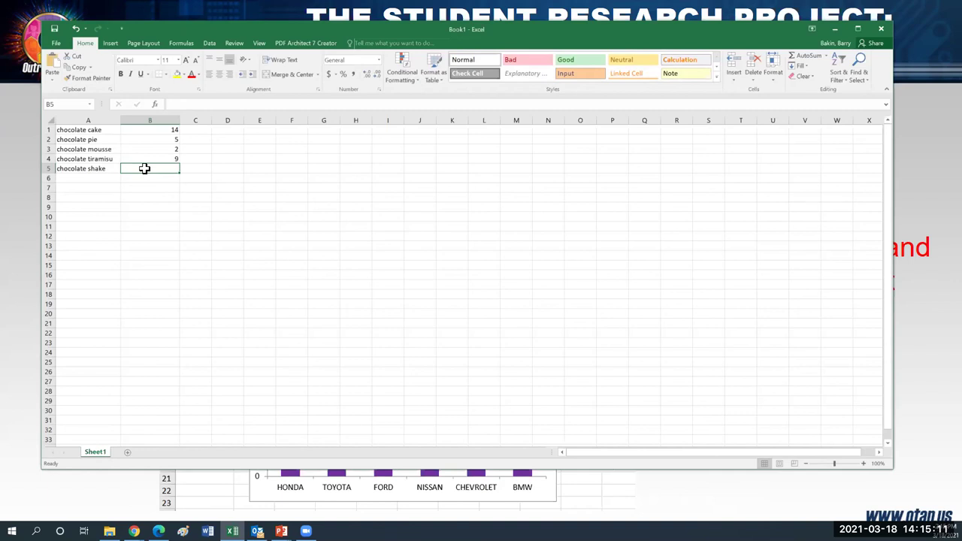
text(3)
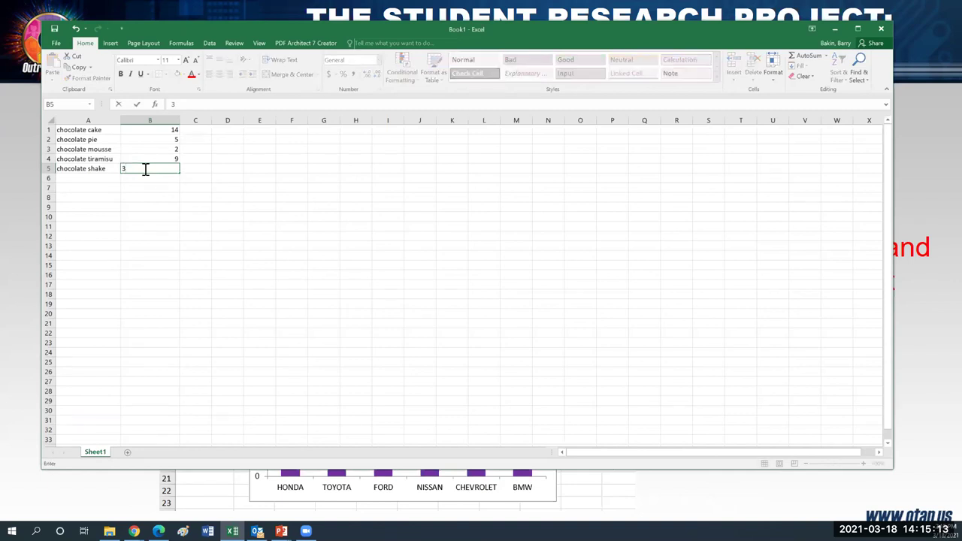
click(181, 227)
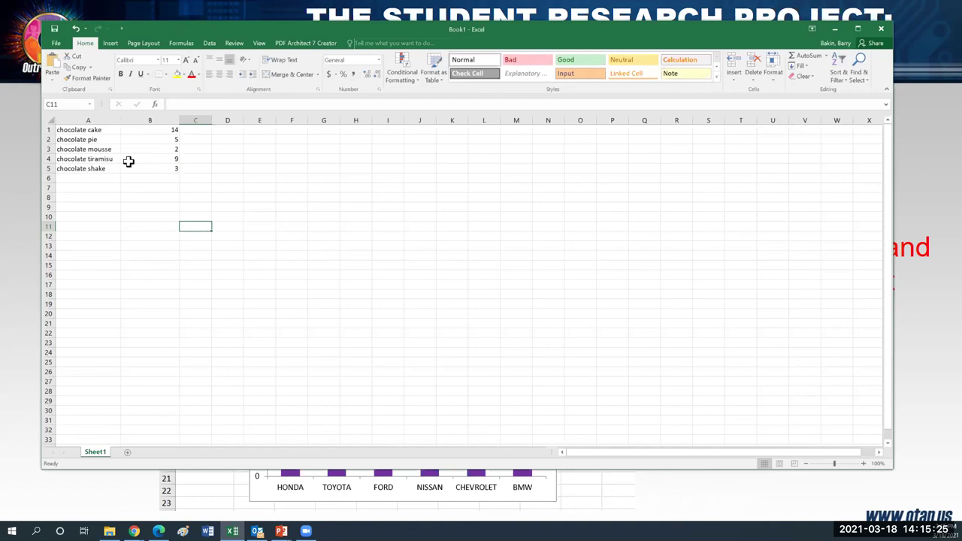
click(72, 129)
Select A1:B5 and insert a 3-D Pie chart from the Insert tab.
drag(72, 129, 126, 167)
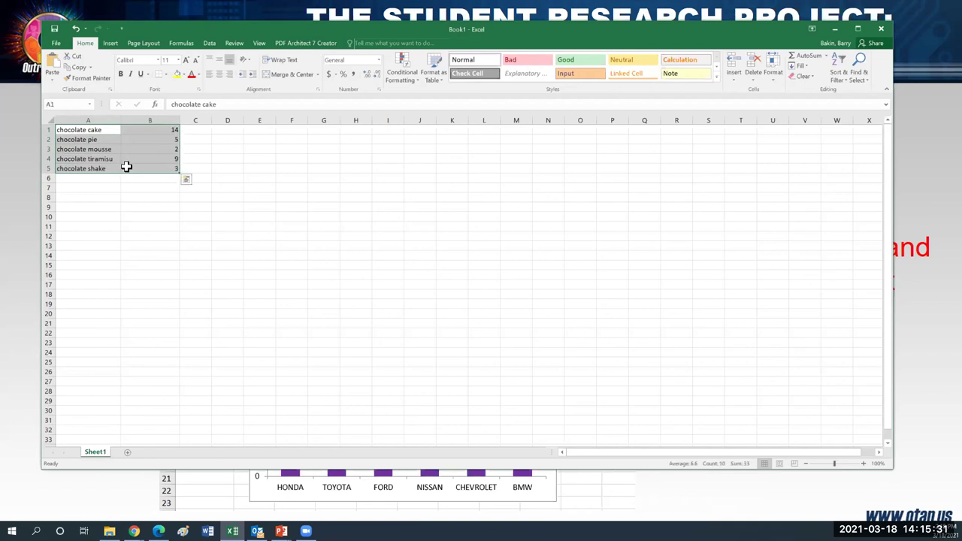
click(109, 44)
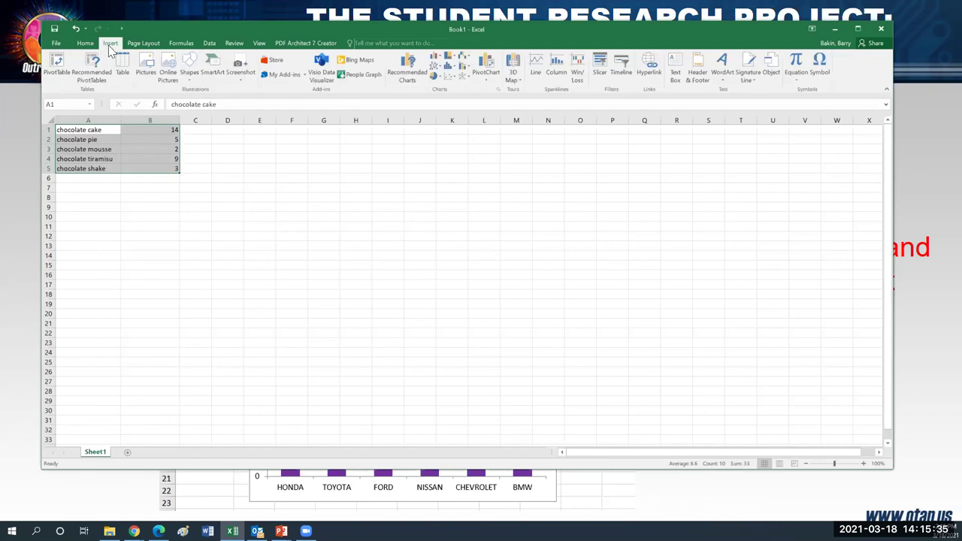
click(434, 76)
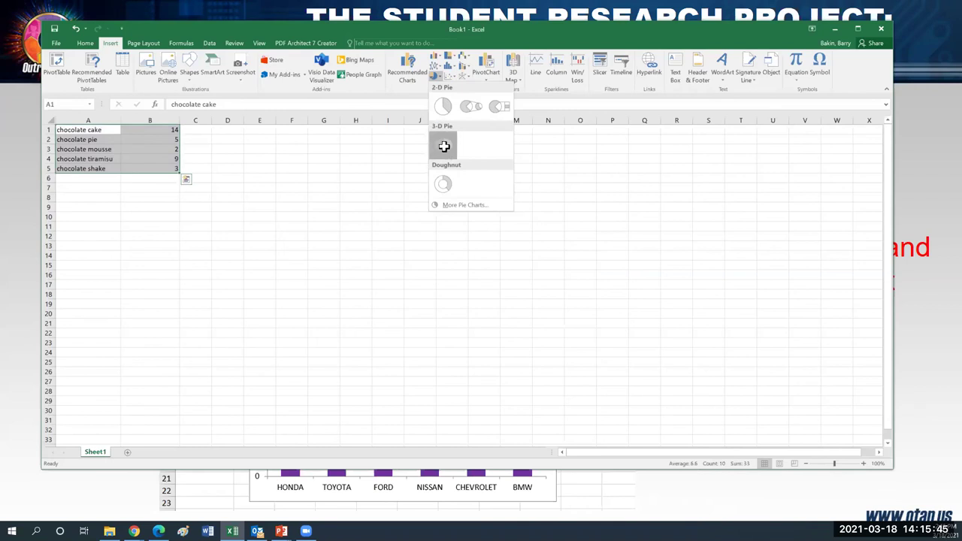
click(443, 145)
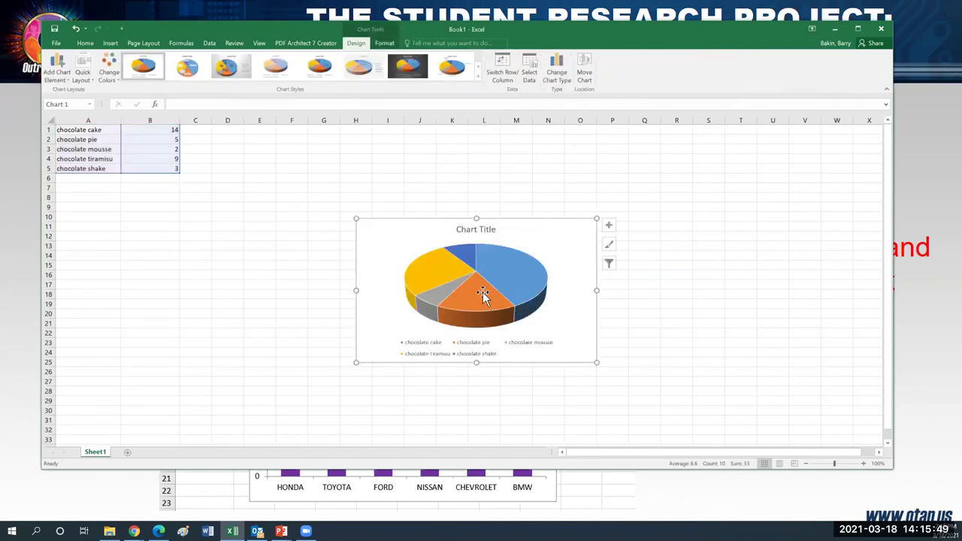
Preview several chart styles and apply Style 10 to the 3-D pie chart.
mouse_move(482, 292)
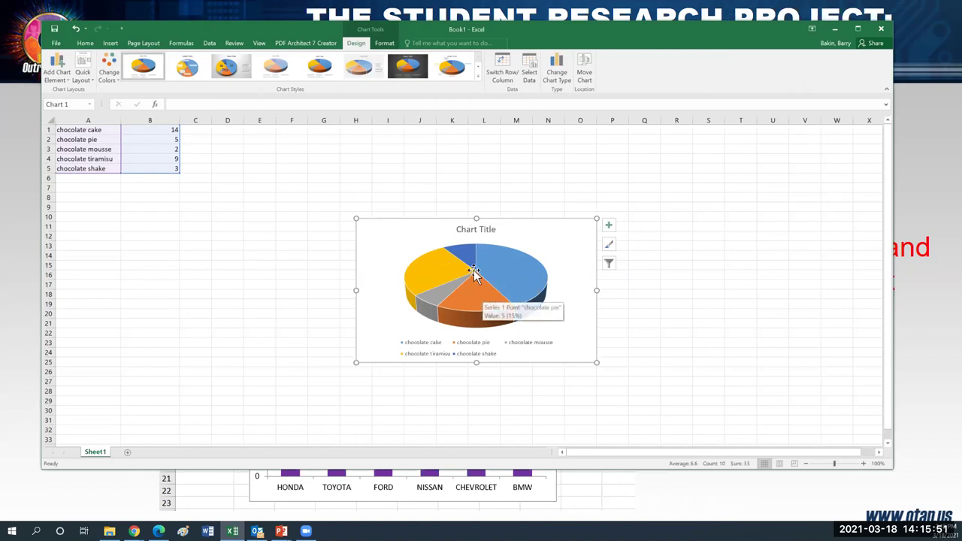
click(189, 70)
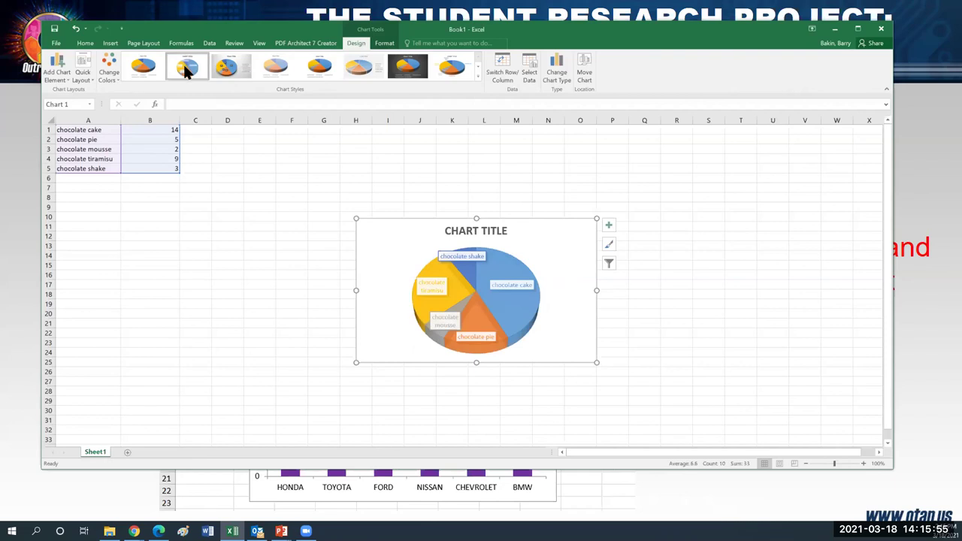
click(234, 68)
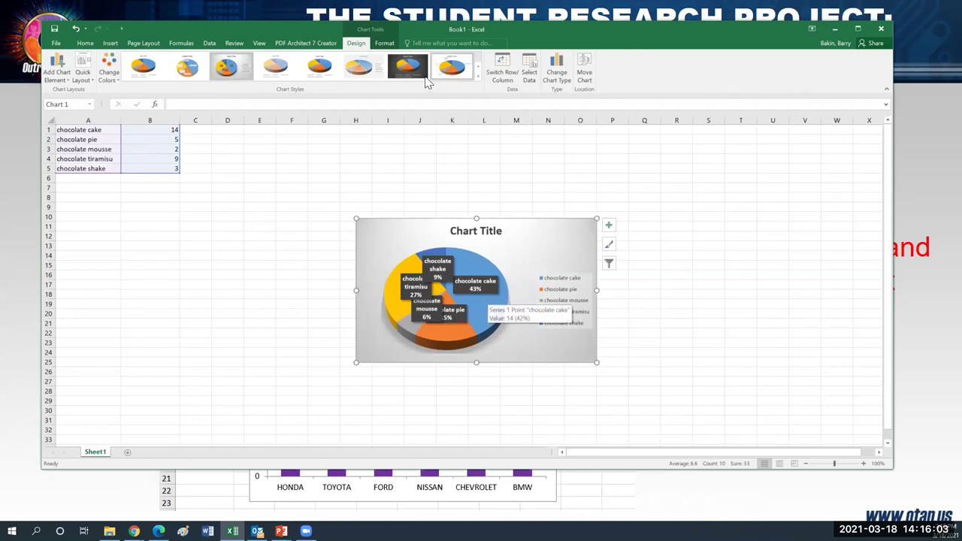
click(276, 67)
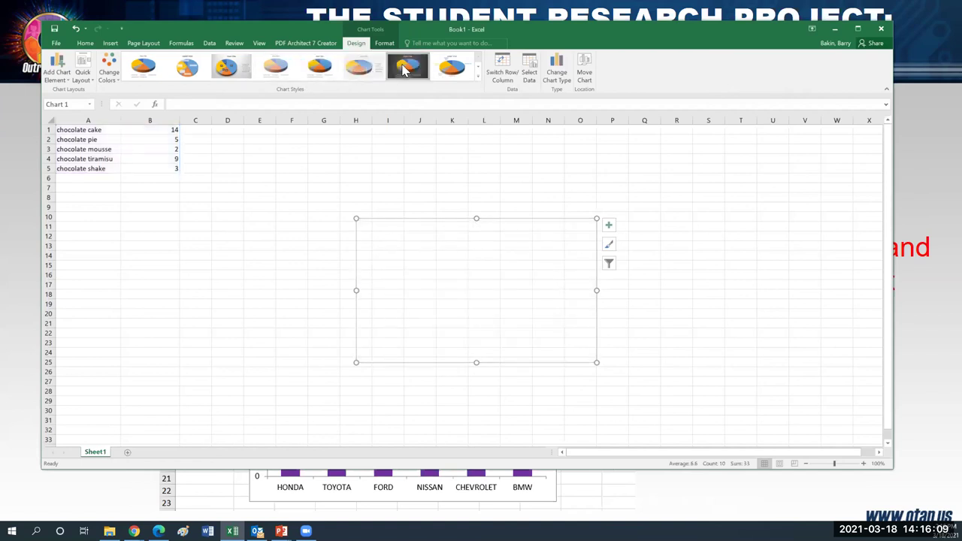
click(477, 66)
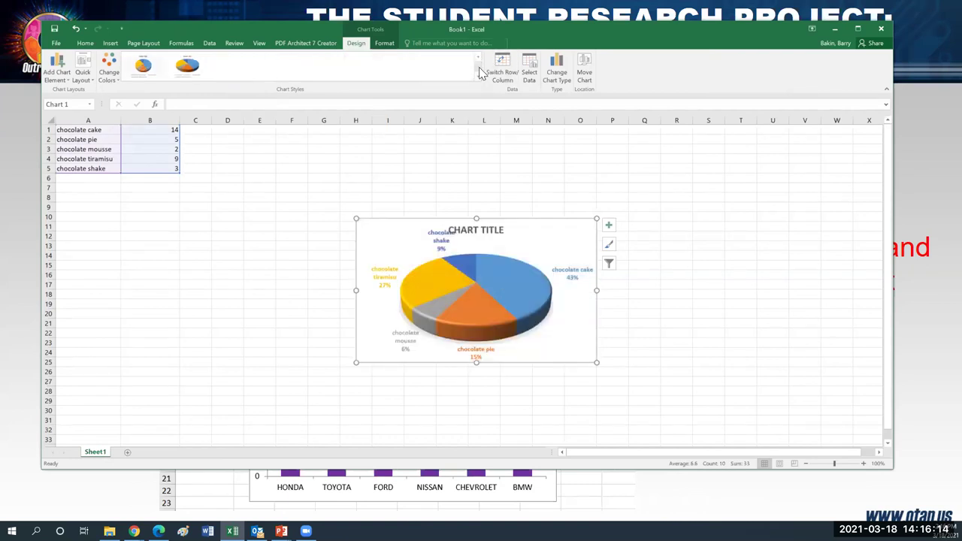
click(179, 72)
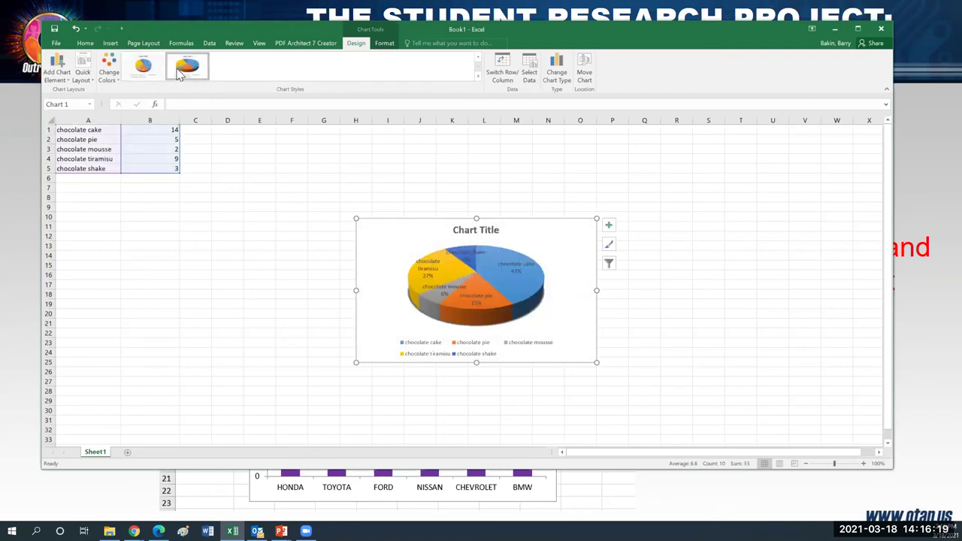
click(609, 226)
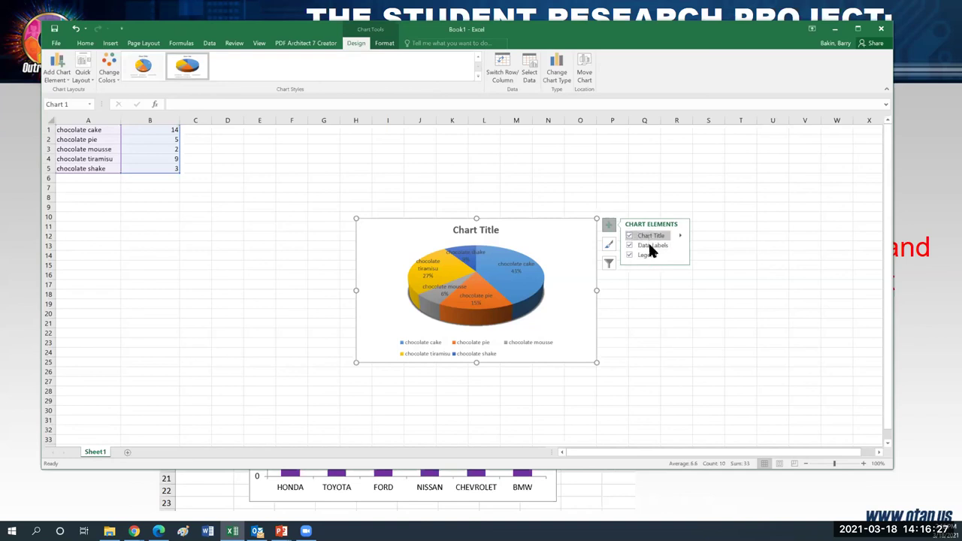
Replace the slices' percentage labels with value data labels such as 14 and 9.
click(649, 245)
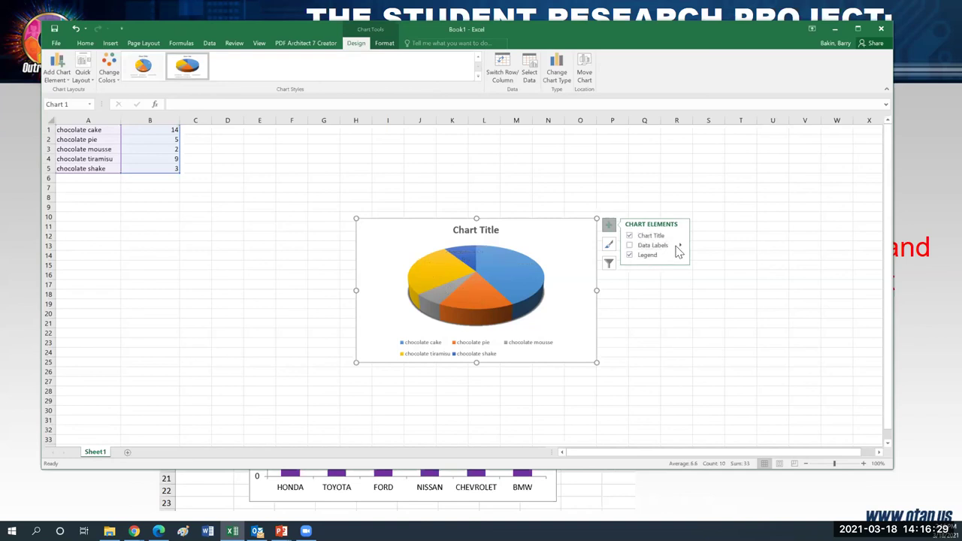
click(629, 245)
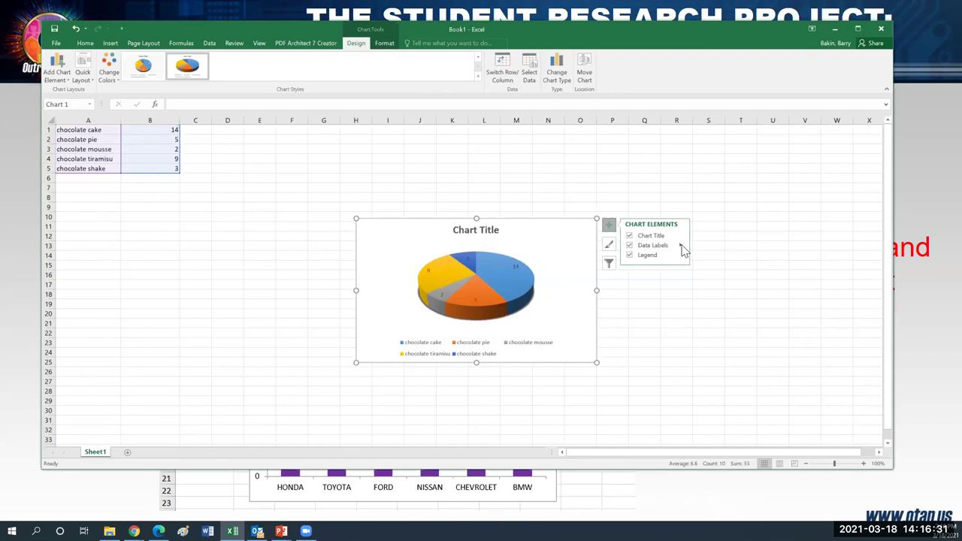
click(682, 247)
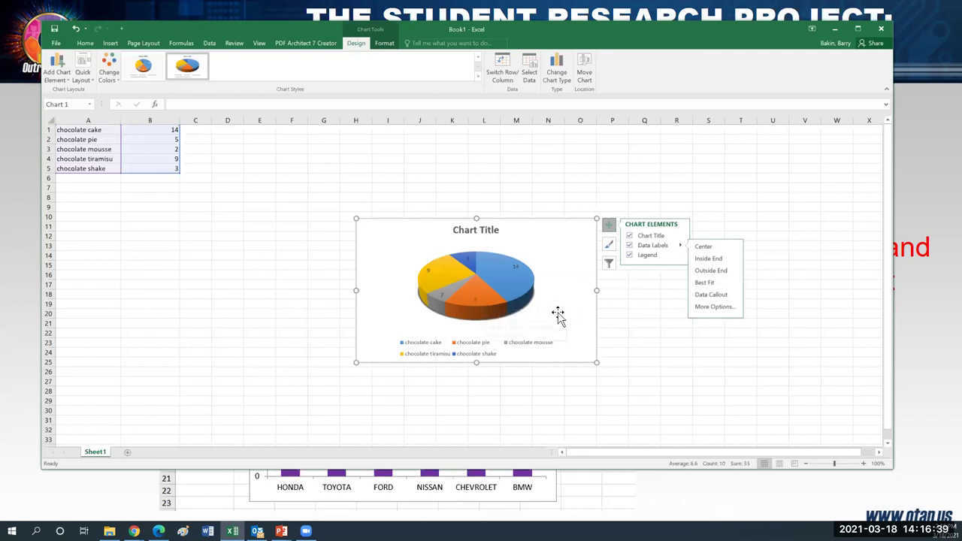
mouse_move(471, 304)
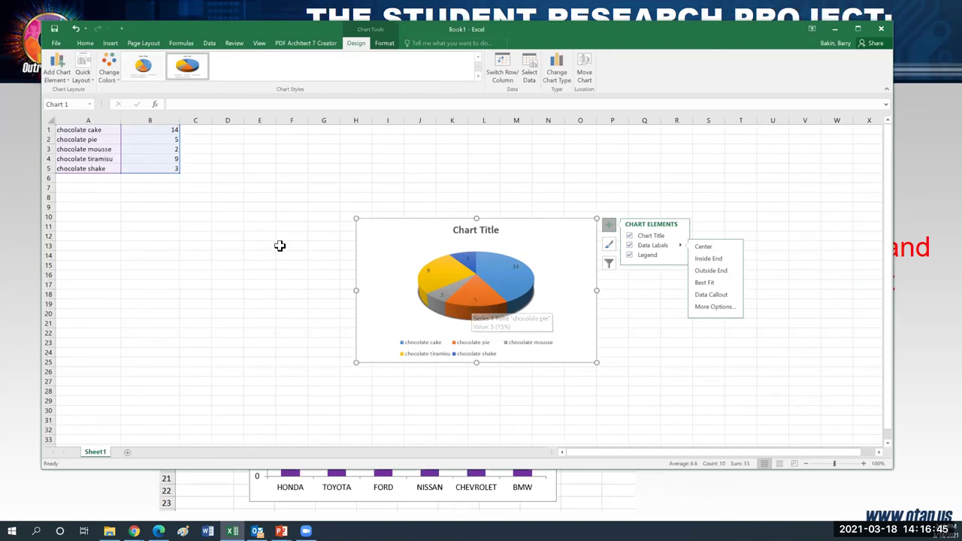
click(425, 270)
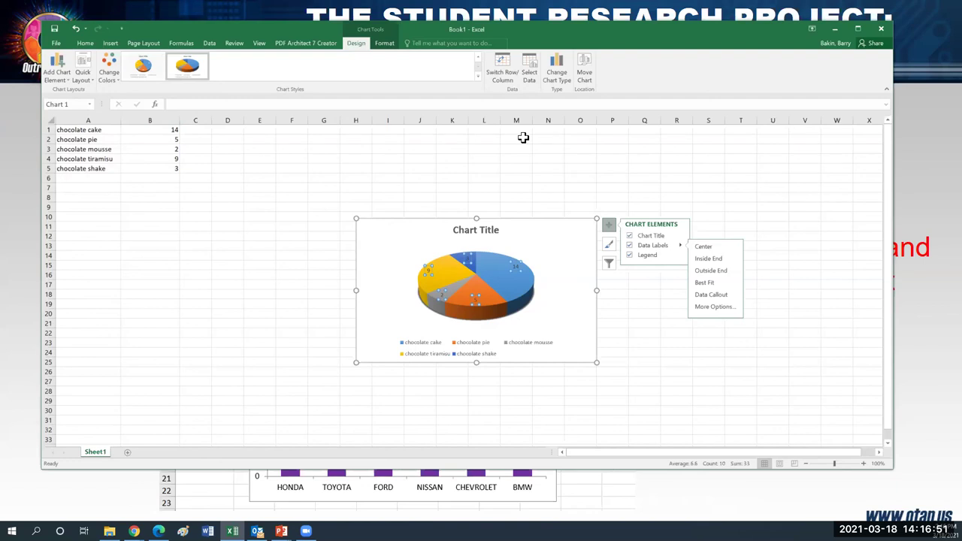
click(554, 69)
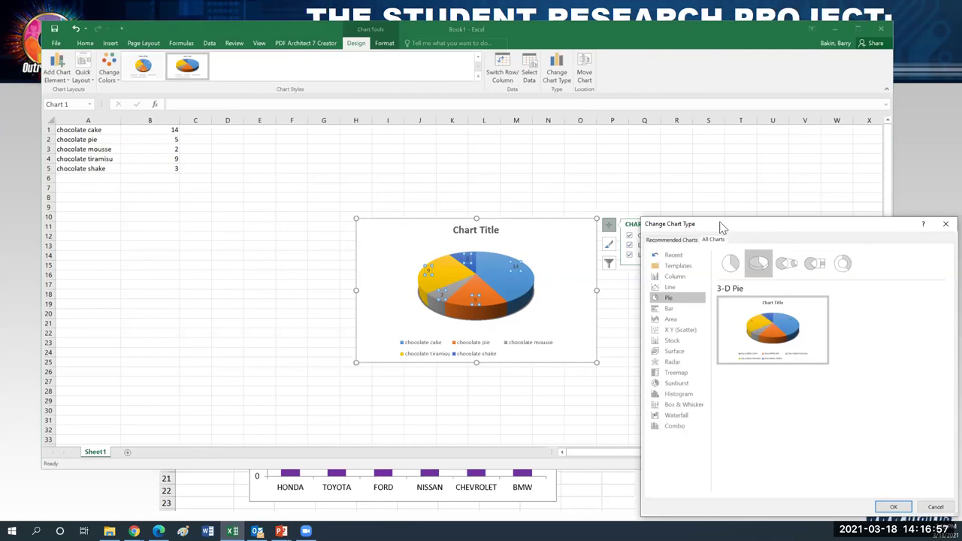
Change the dessert pie chart to a Clustered Column chart, move it up beside the data near column E, and enlarge it.
drag(721, 227, 569, 108)
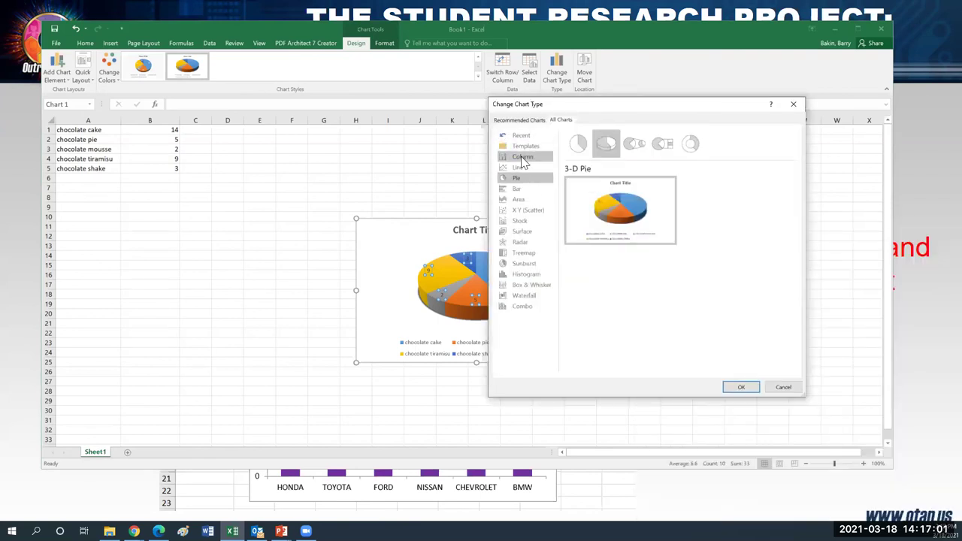
click(520, 156)
mouse_move(630, 210)
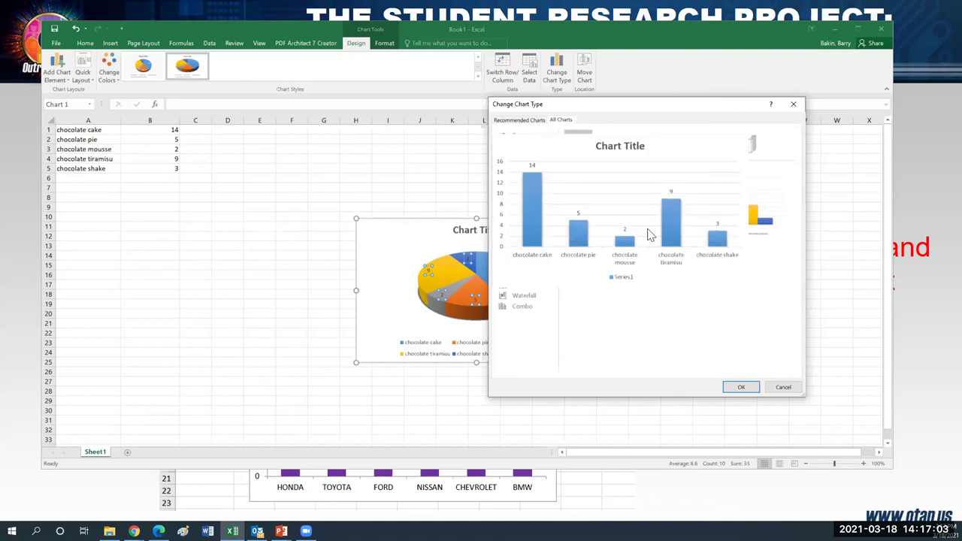
click(737, 386)
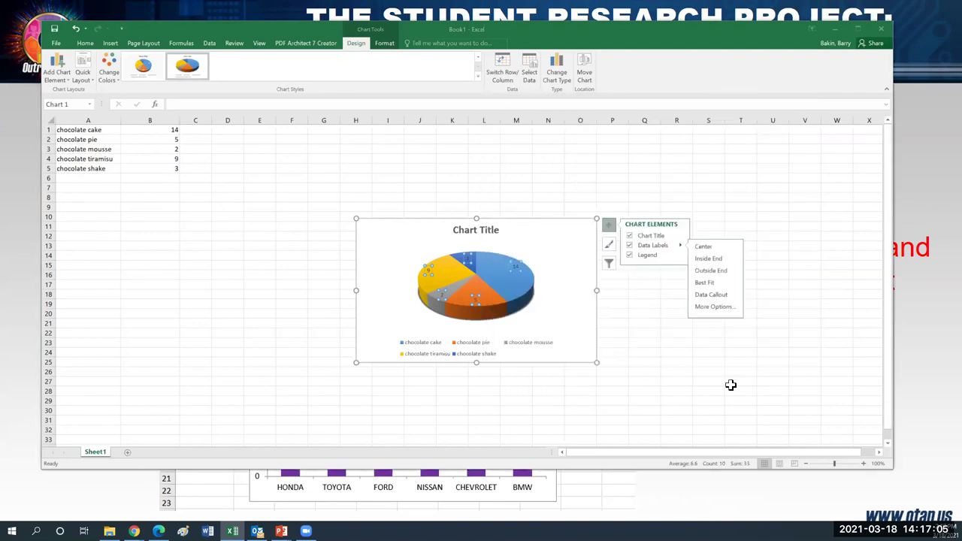
drag(418, 228, 313, 147)
drag(492, 288, 596, 340)
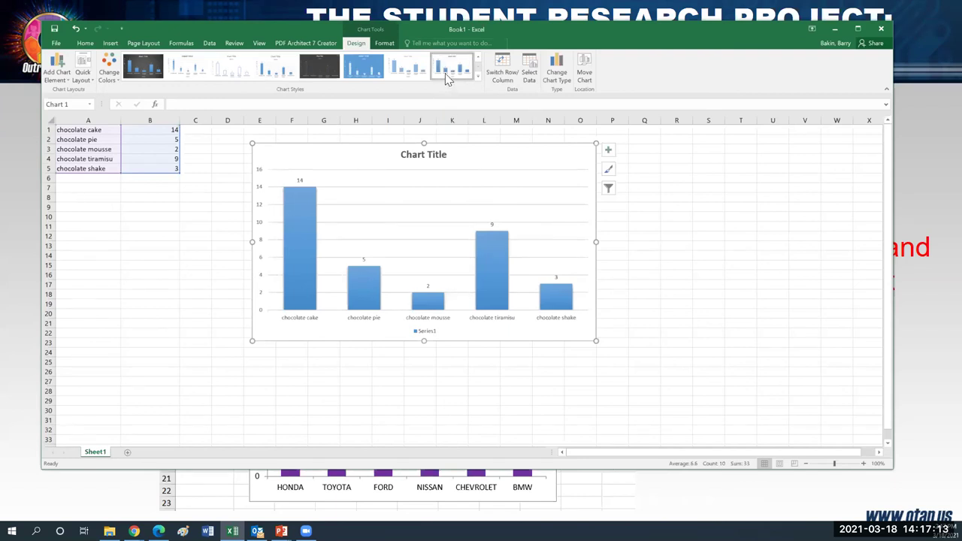
Preview several Chart Styles, then apply the white style with hollow outlined bars.
click(407, 66)
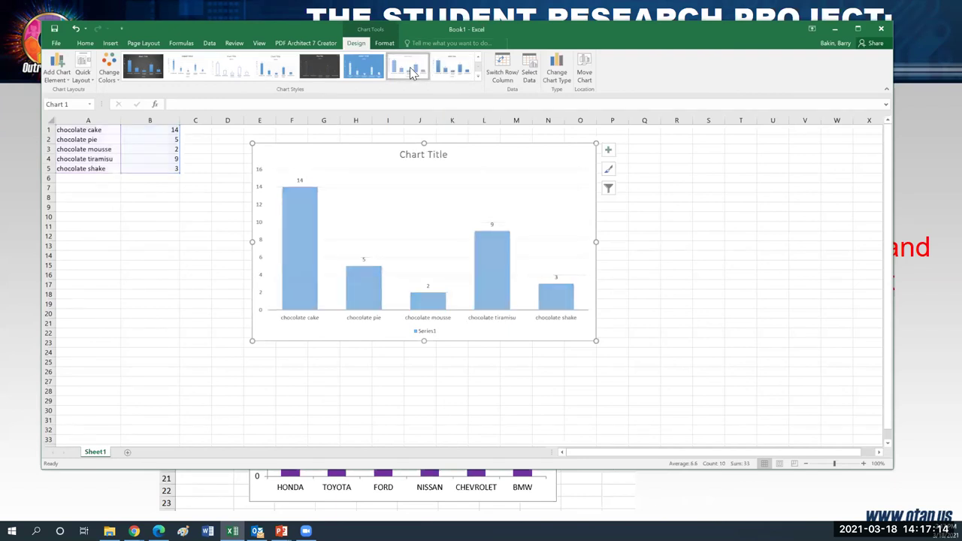
click(360, 64)
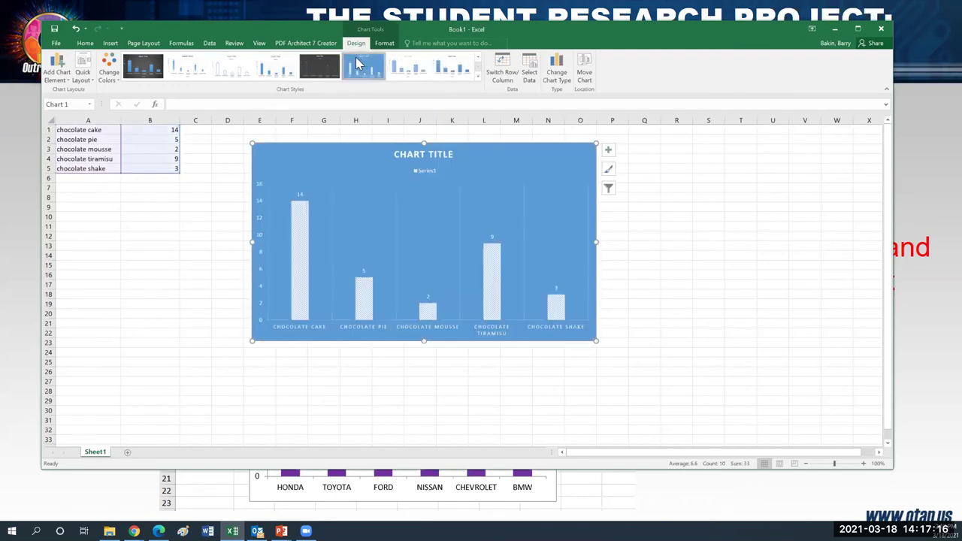
click(180, 64)
click(222, 75)
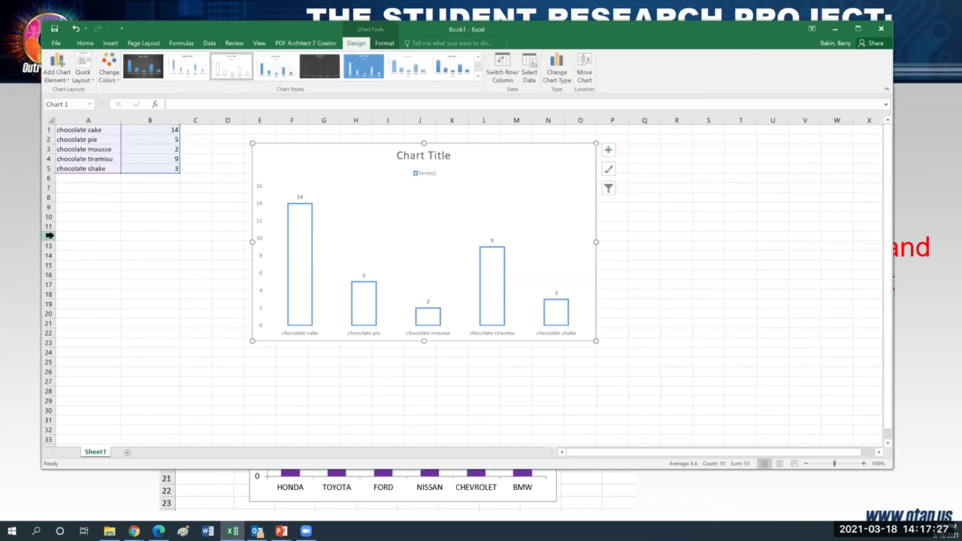
click(150, 205)
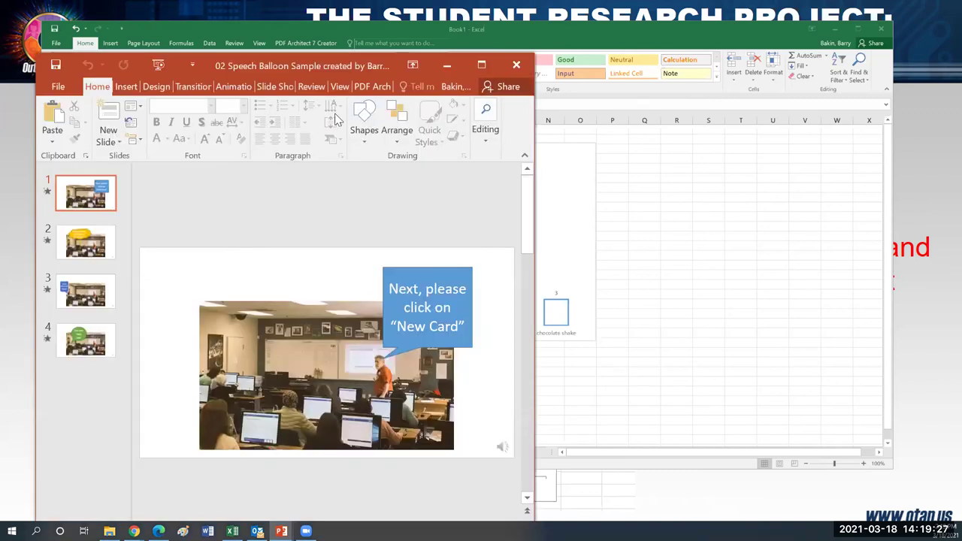
Add a Blank-layout slide after slide 4, then bring the Excel workbook back to the front.
click(87, 367)
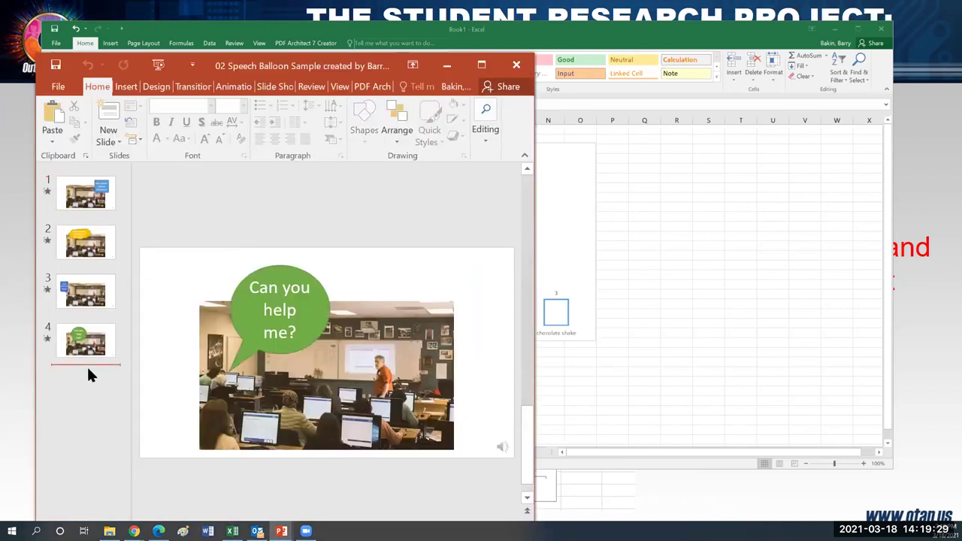
click(113, 141)
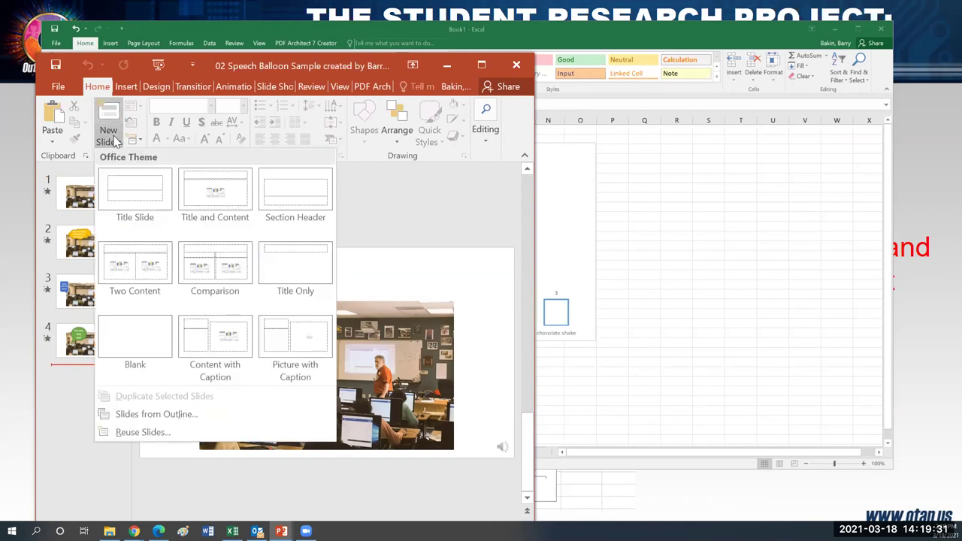
click(154, 337)
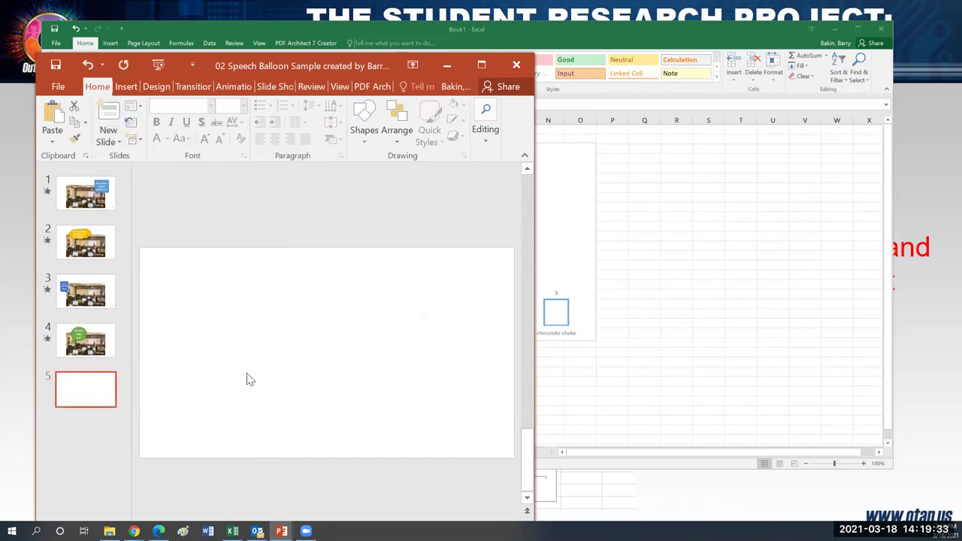
click(726, 330)
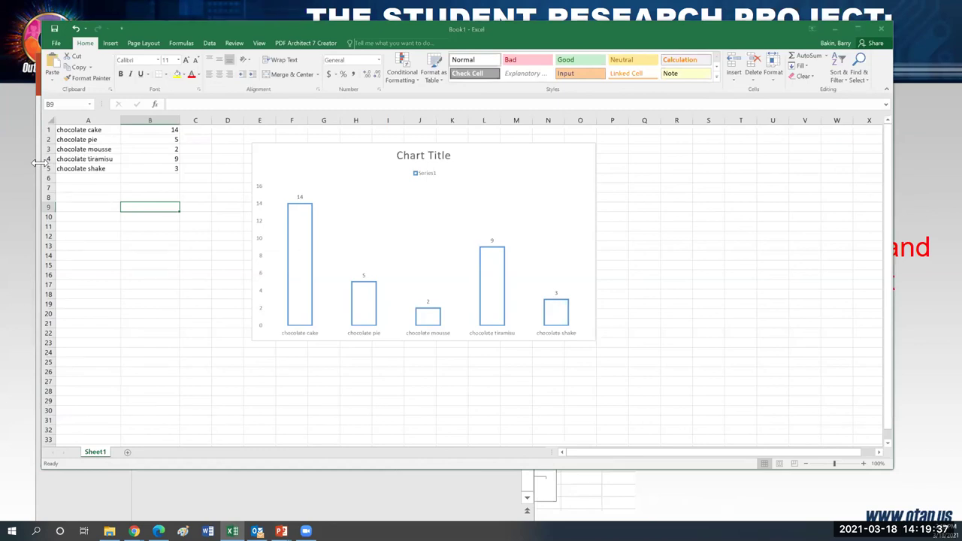
Narrow the Excel window beside the slide and copy the dessert column chart.
drag(39, 163, 361, 162)
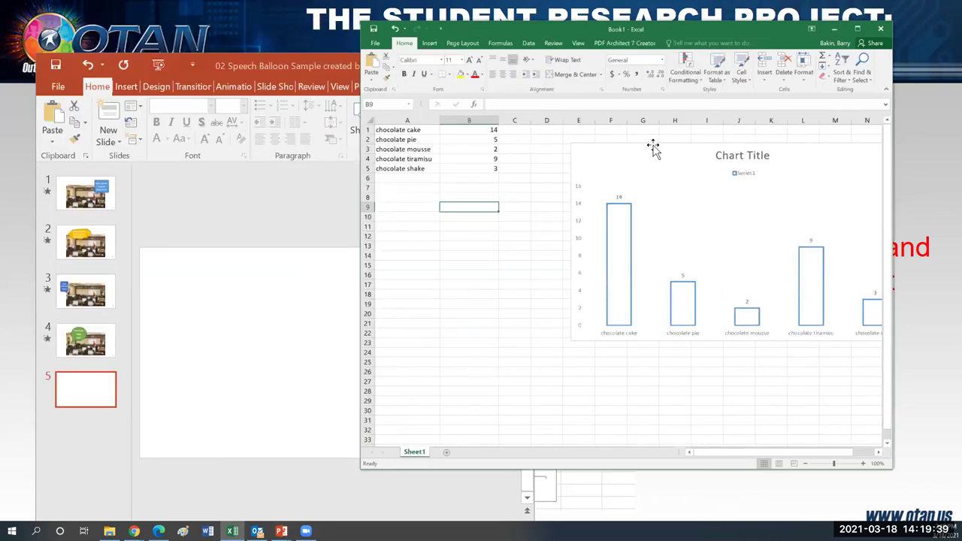
click(618, 160)
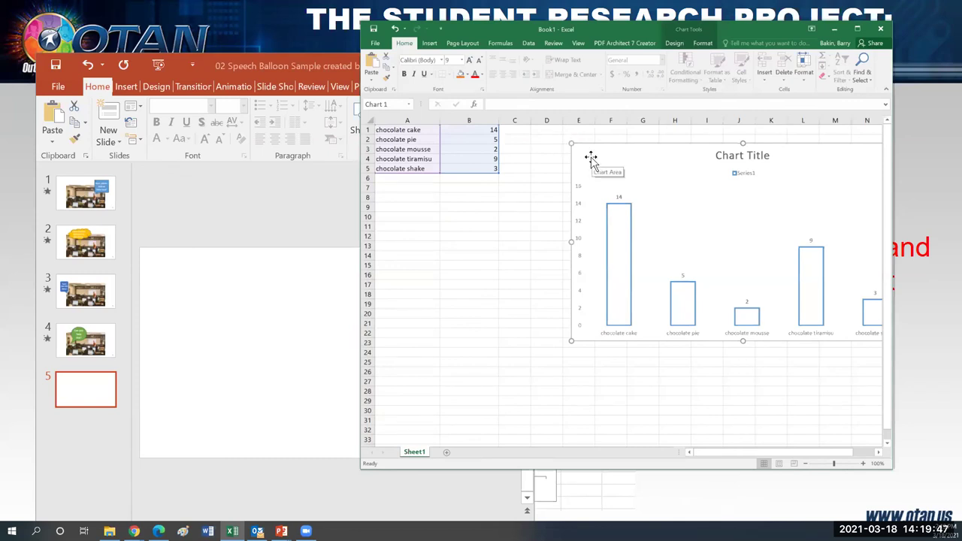
right_click(591, 159)
key(Escape)
right_click(586, 155)
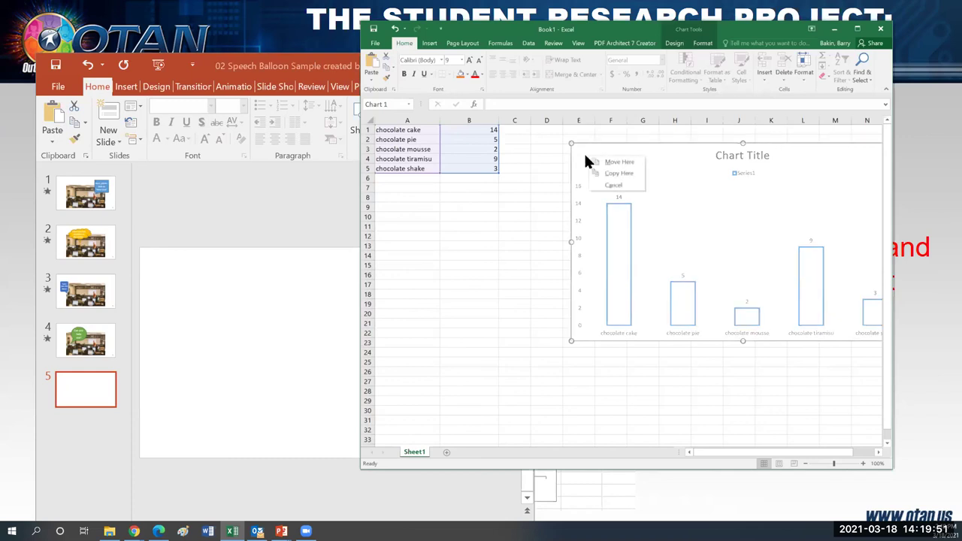
click(538, 167)
right_click(587, 155)
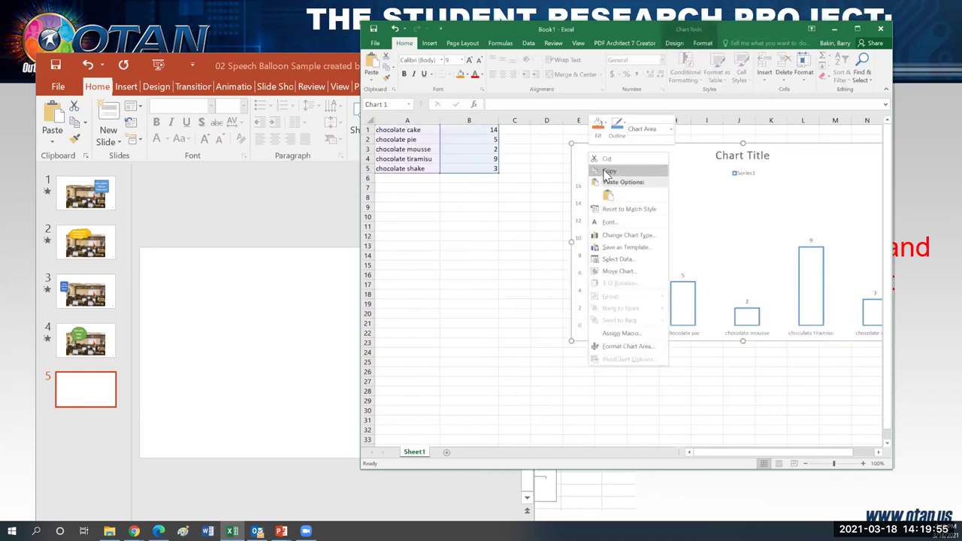
click(607, 172)
Paste the dessert column chart onto blank slide 5 using the first Paste Option.
click(291, 302)
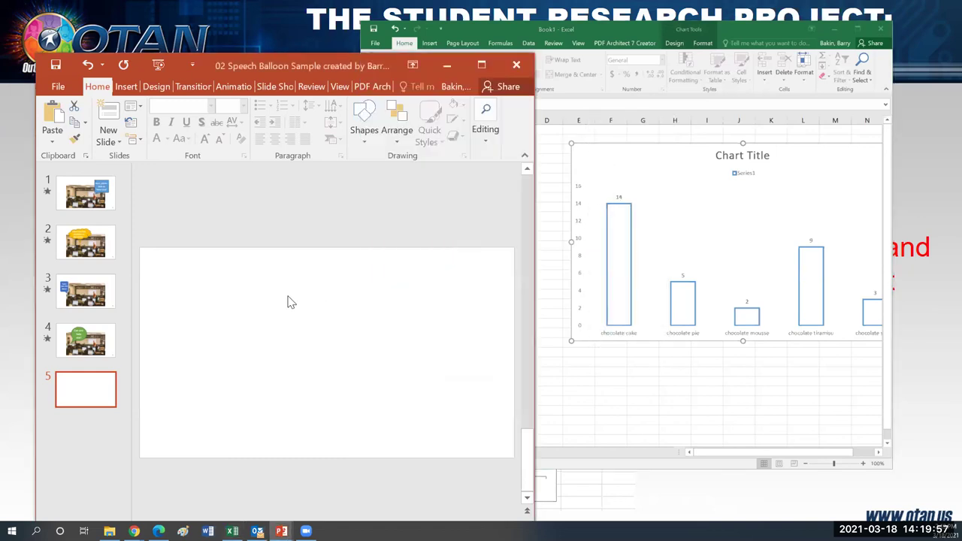
right_click(288, 300)
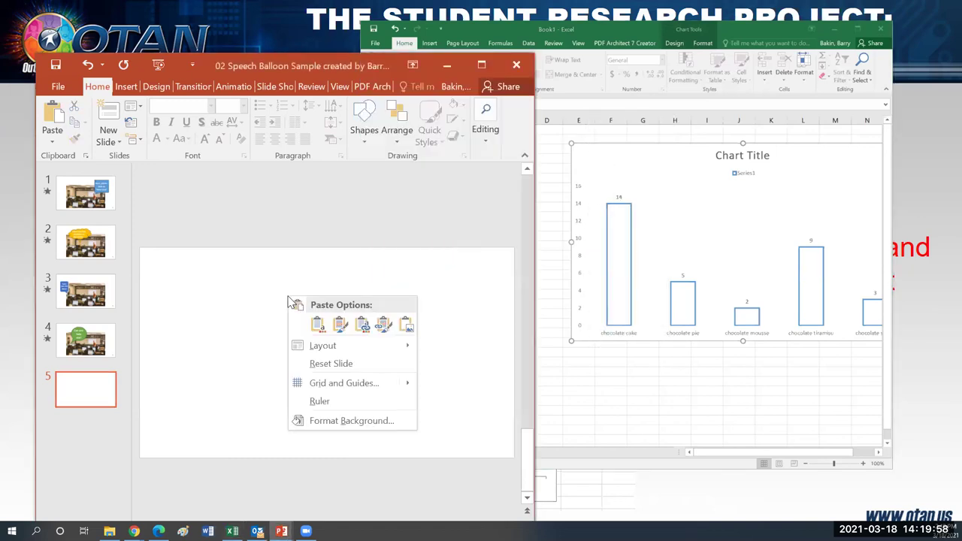
click(318, 328)
Drag the pasted chart's top-left and bottom-right corners until it fills most of the slide.
drag(226, 294, 184, 263)
drag(425, 412, 477, 454)
click(502, 433)
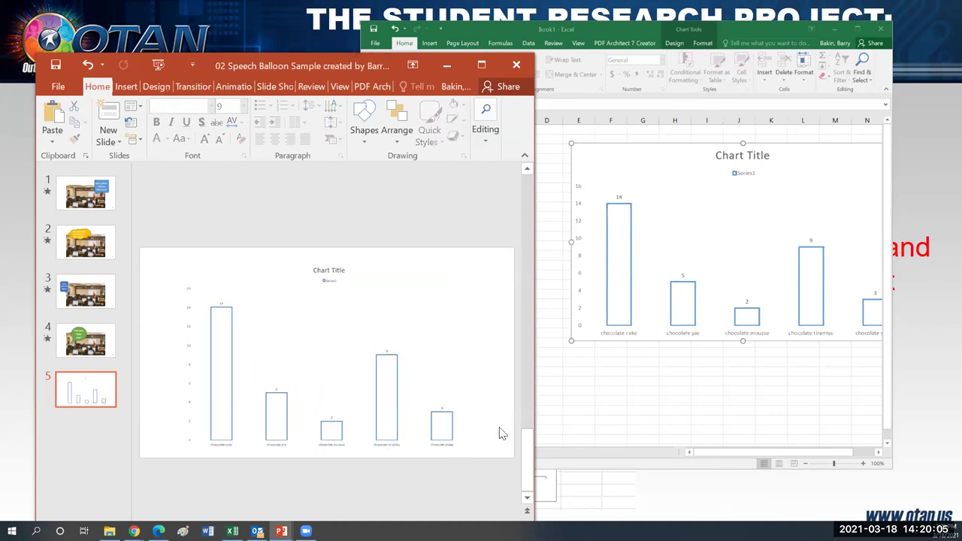
mouse_move(451, 419)
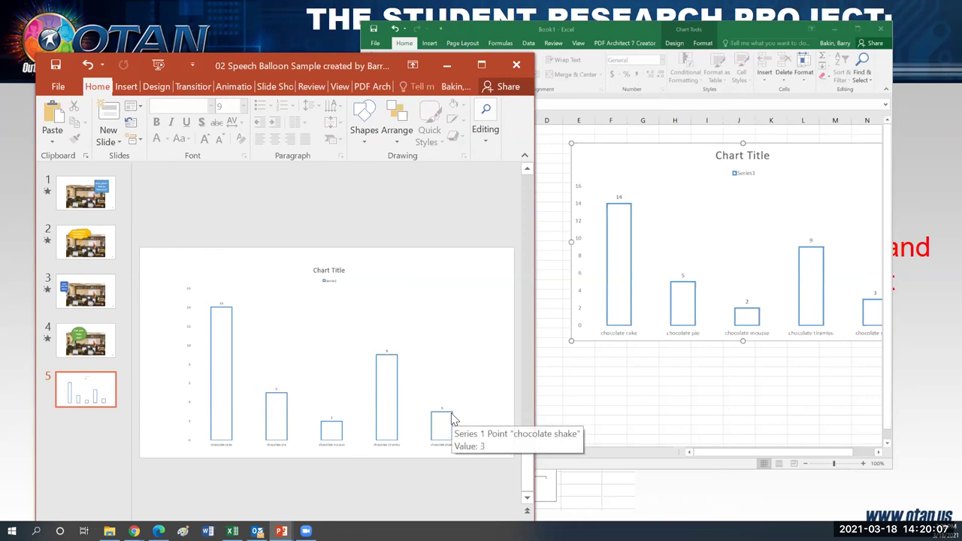
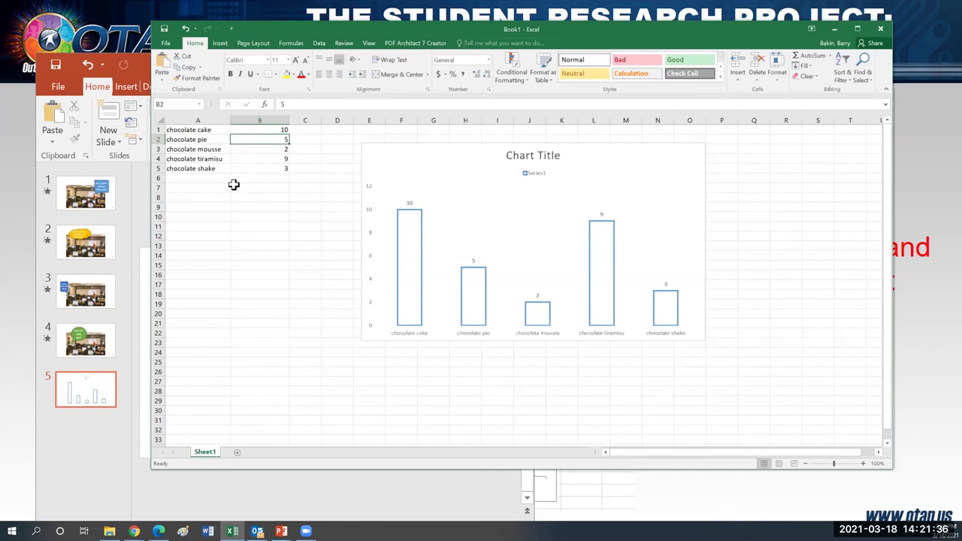
Rename the A5 entry 'chocolate shake' to 'chocolate shakes'.
click(215, 169)
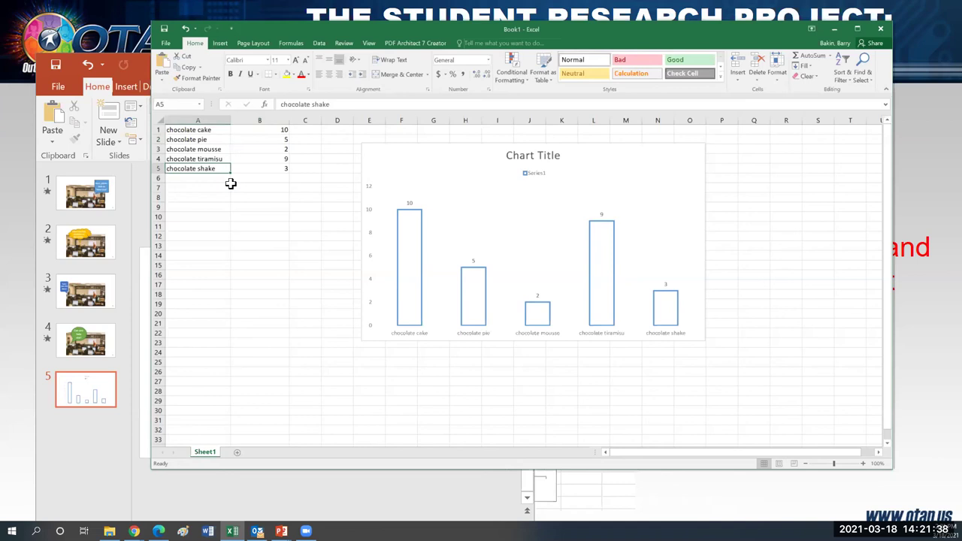
double_click(223, 169)
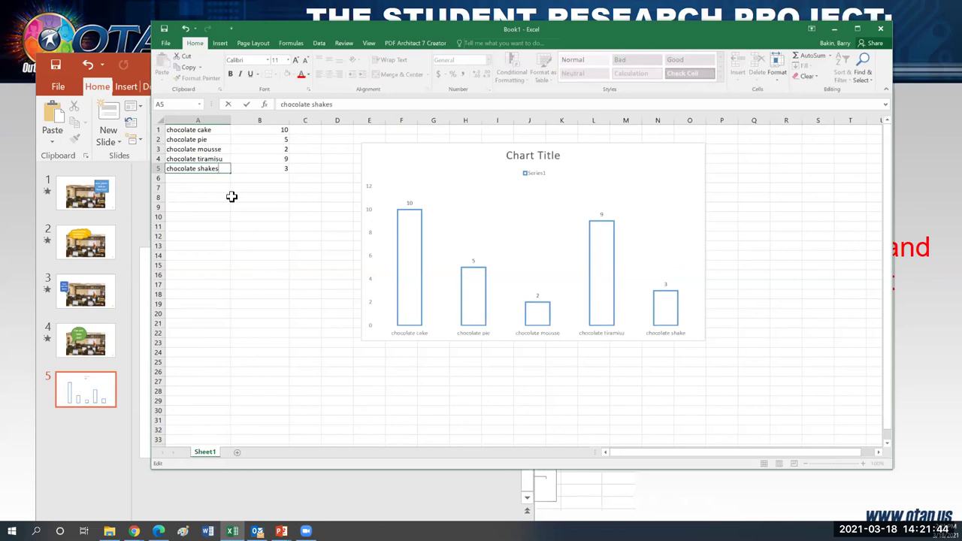
click(228, 198)
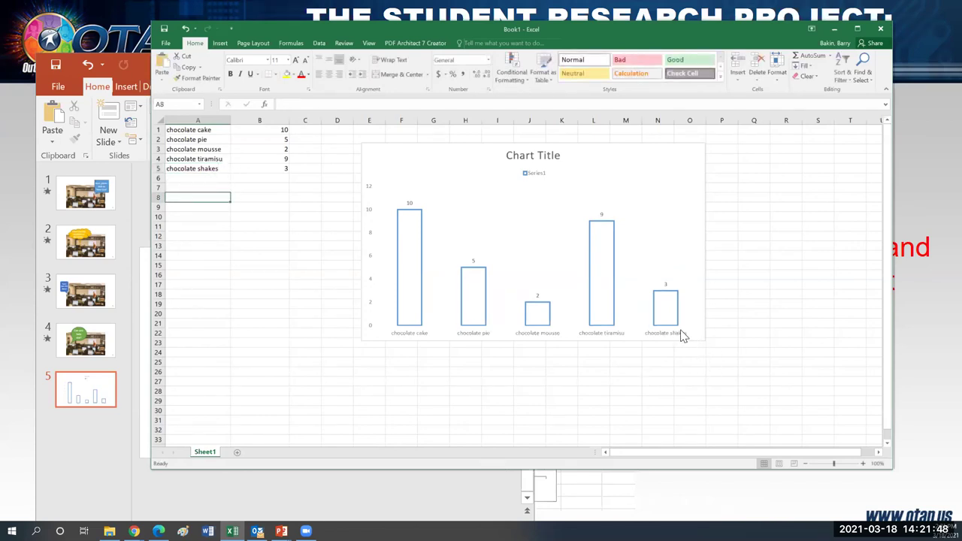
Add 'chocolate ice cream' with a count of 15 as the sixth dessert row.
click(208, 178)
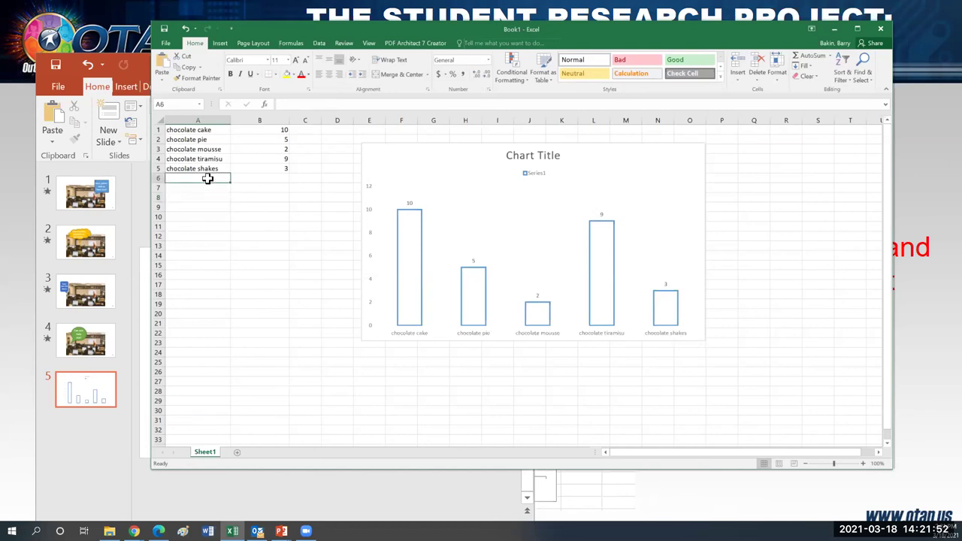
text(choc)
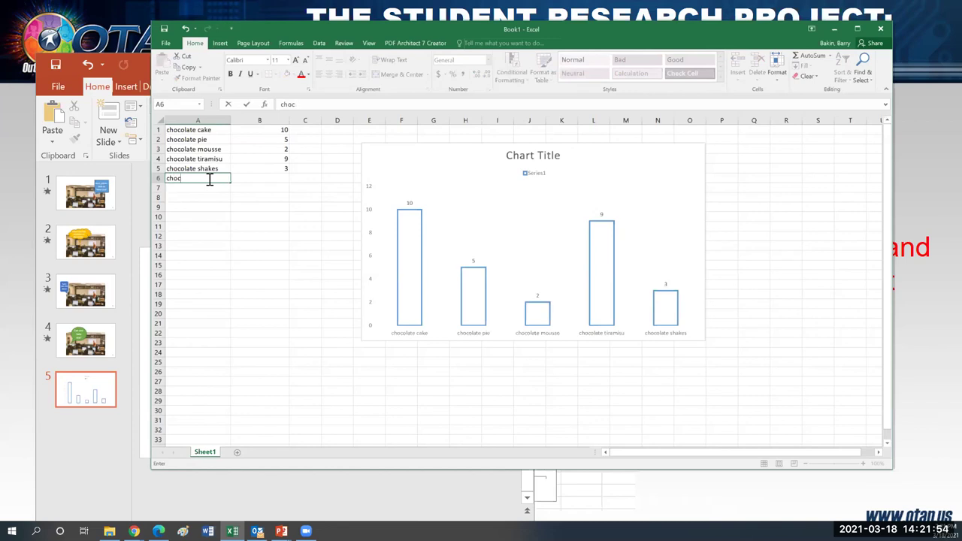
text(olate ice cream)
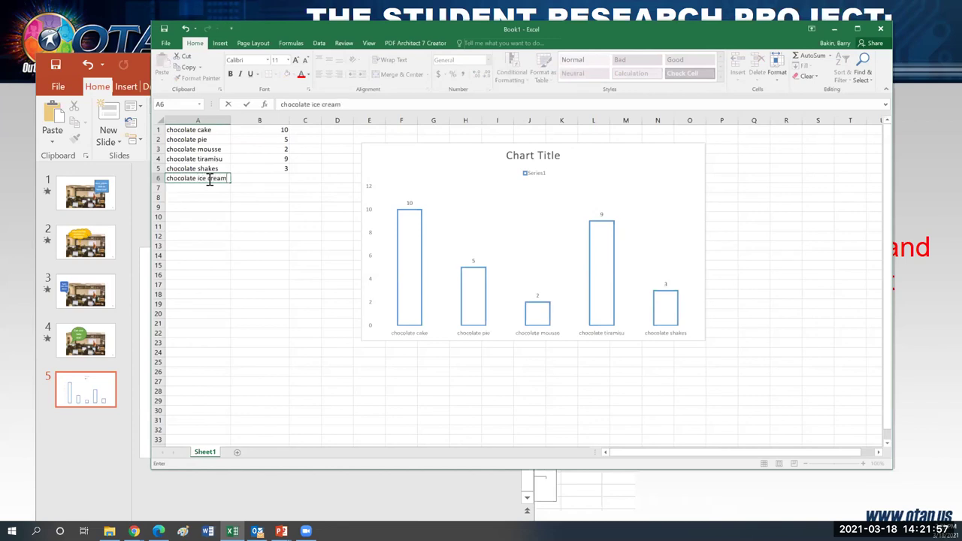
click(272, 176)
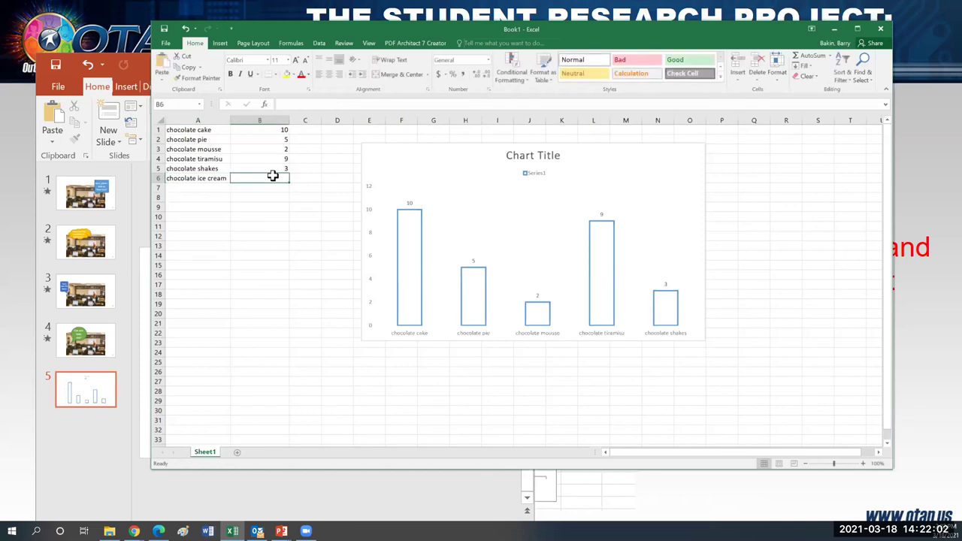
text(15)
key(Return)
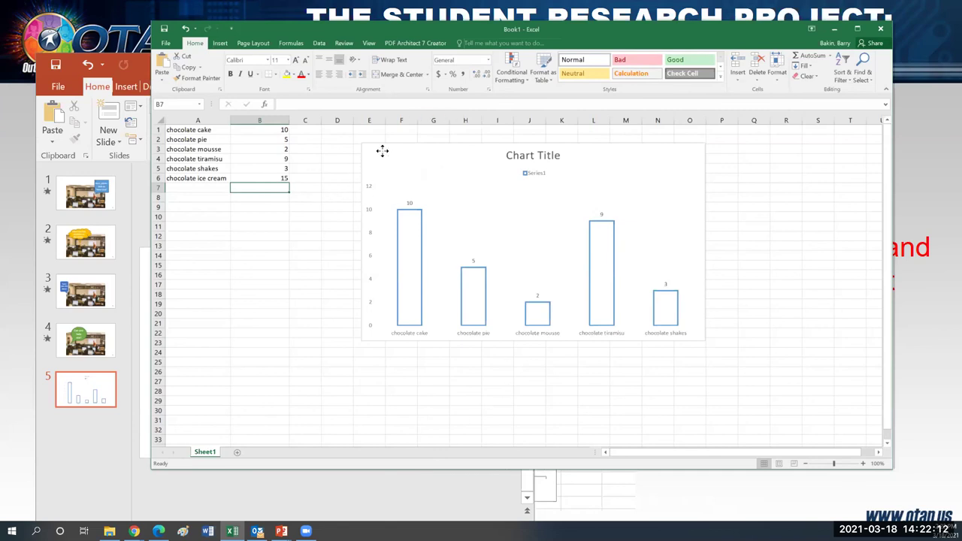
Delete the old chart and insert a clustered column chart from A1:B6.
click(384, 153)
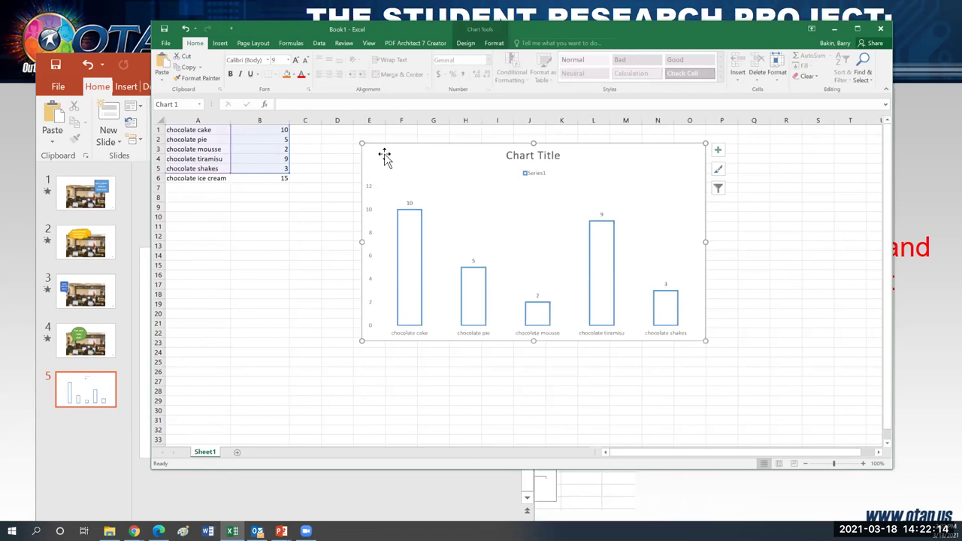
key(Delete)
drag(183, 129, 257, 178)
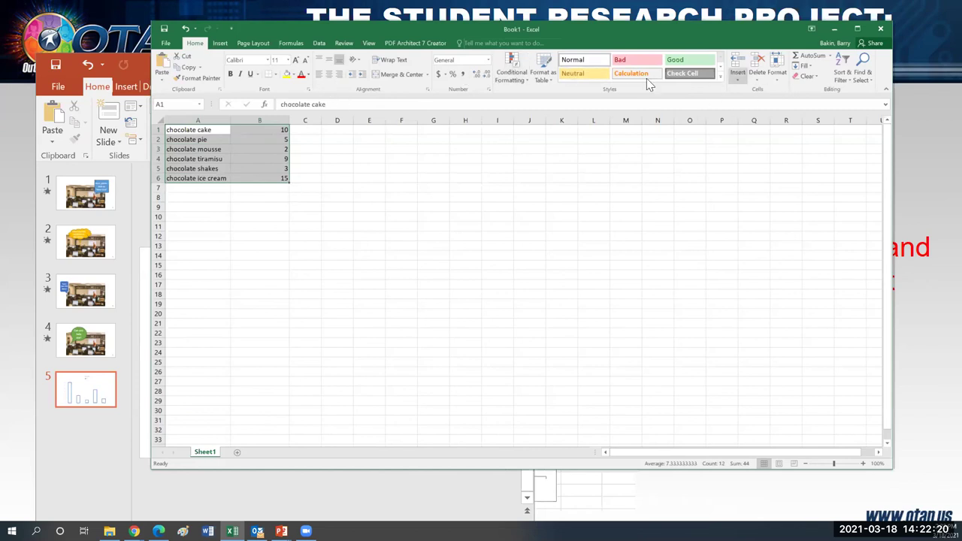
click(217, 44)
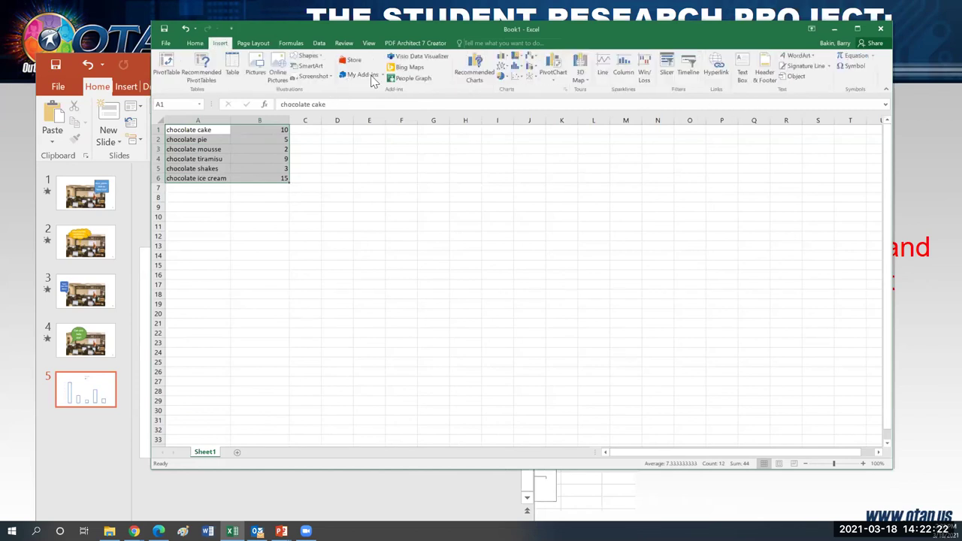
click(503, 58)
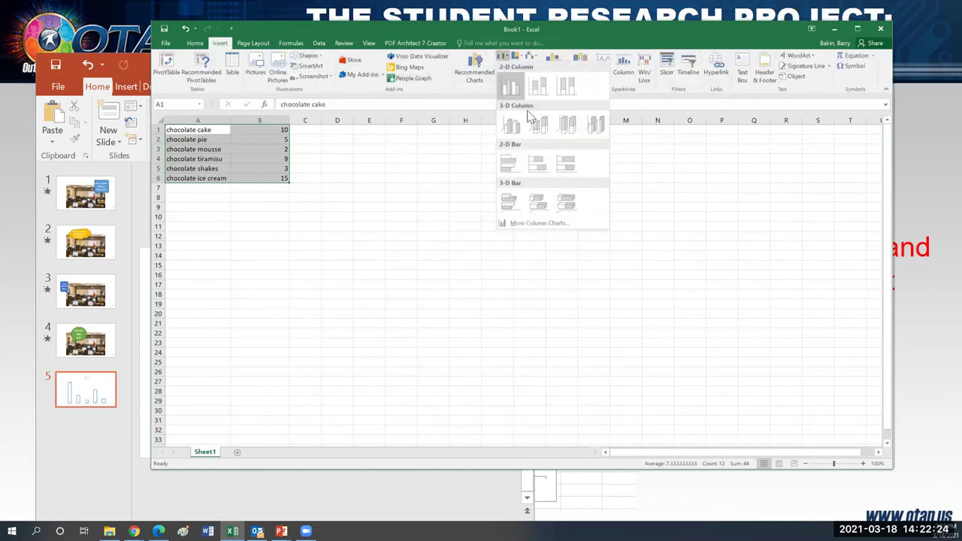
click(510, 114)
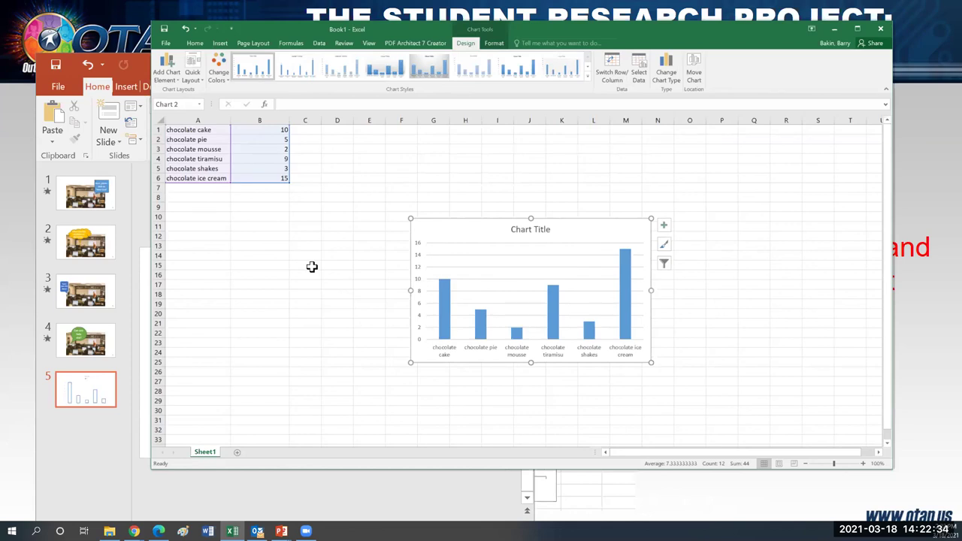
Enlarge the chart and set the horizontal axis dessert labels to font size 14.
drag(411, 363, 356, 384)
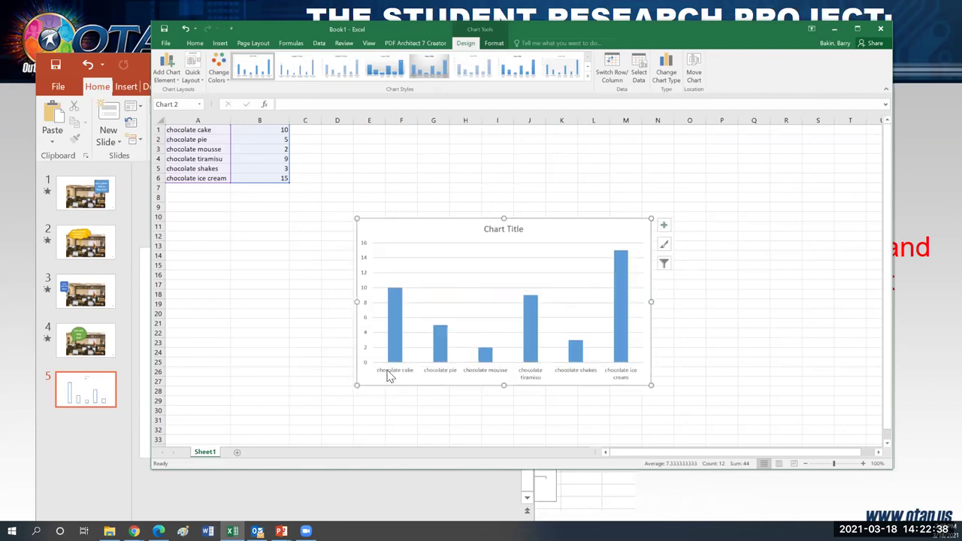
click(389, 373)
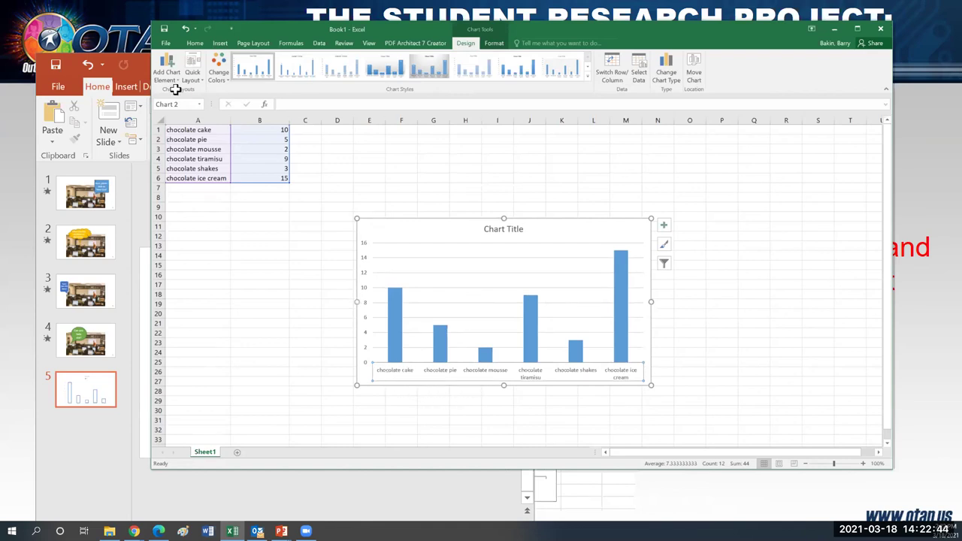
click(197, 43)
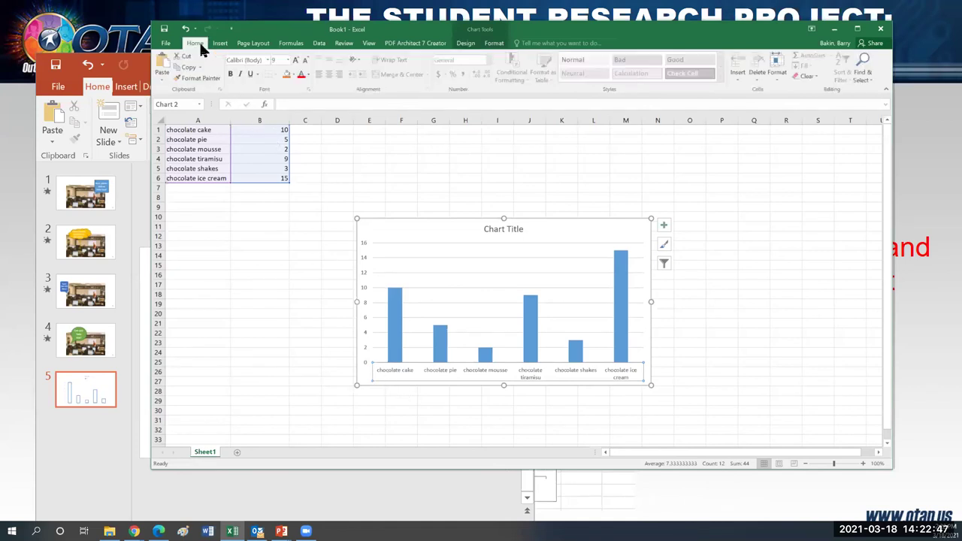
click(286, 59)
click(277, 129)
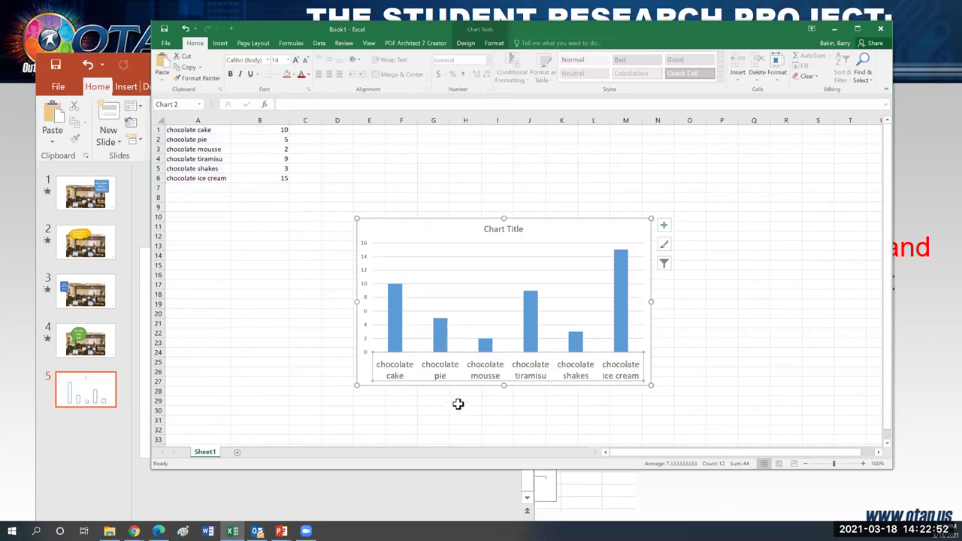
click(430, 177)
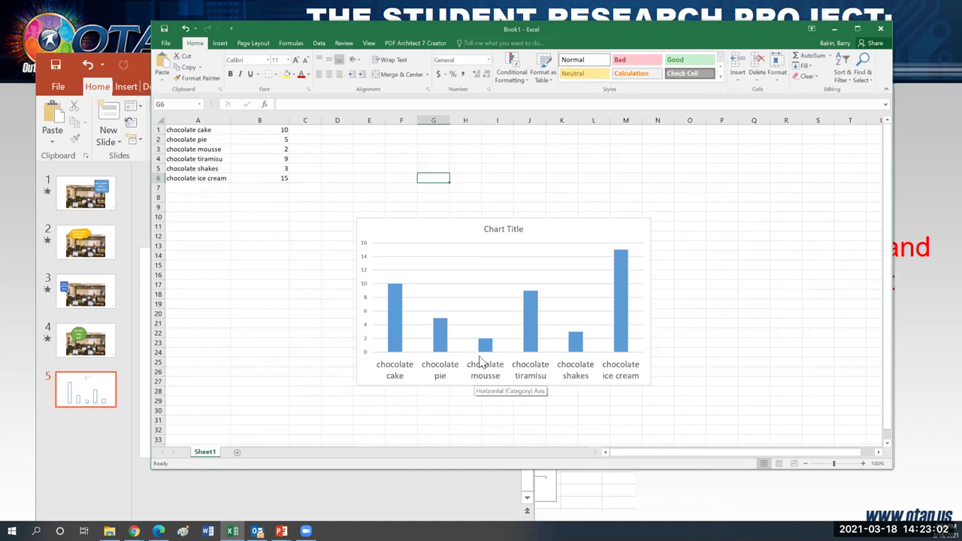
Retitle the chart 'Favorite Types of Deserts If They're Chocolate!'.
click(517, 228)
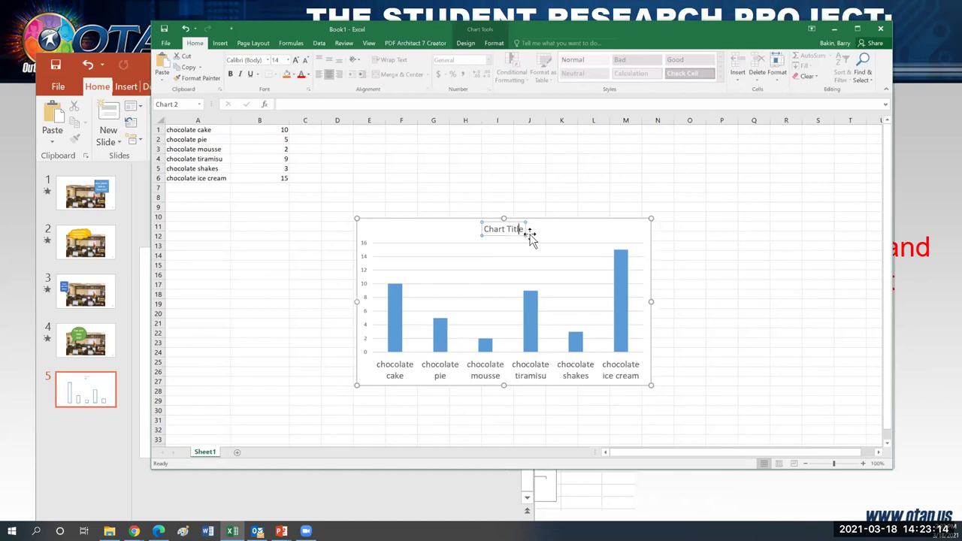
key(BackSpace)
key(BackSpace)
key(BackSpace)
key(BackSpace)
key(BackSpace)
key(BackSpace)
key(BackSpace)
key(BackSpace)
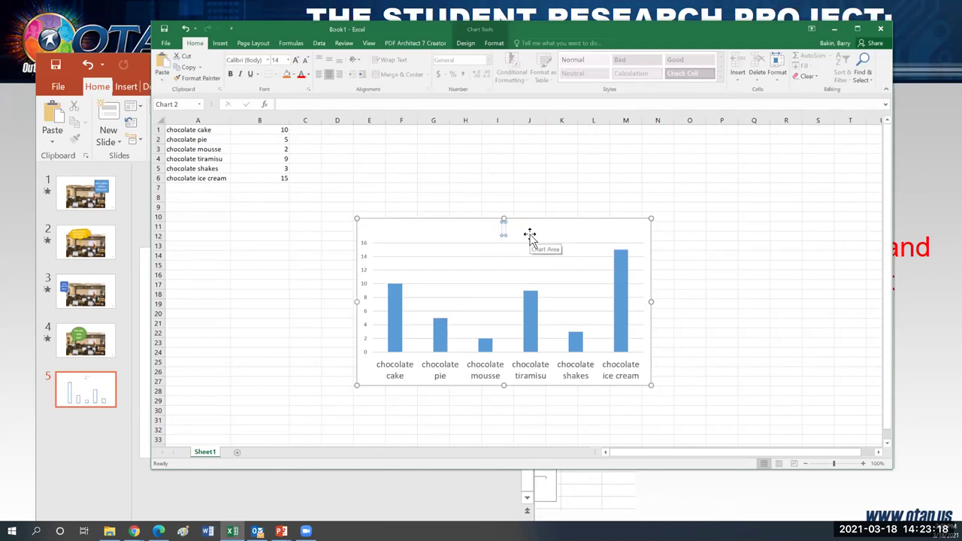
text(Favorite Types)
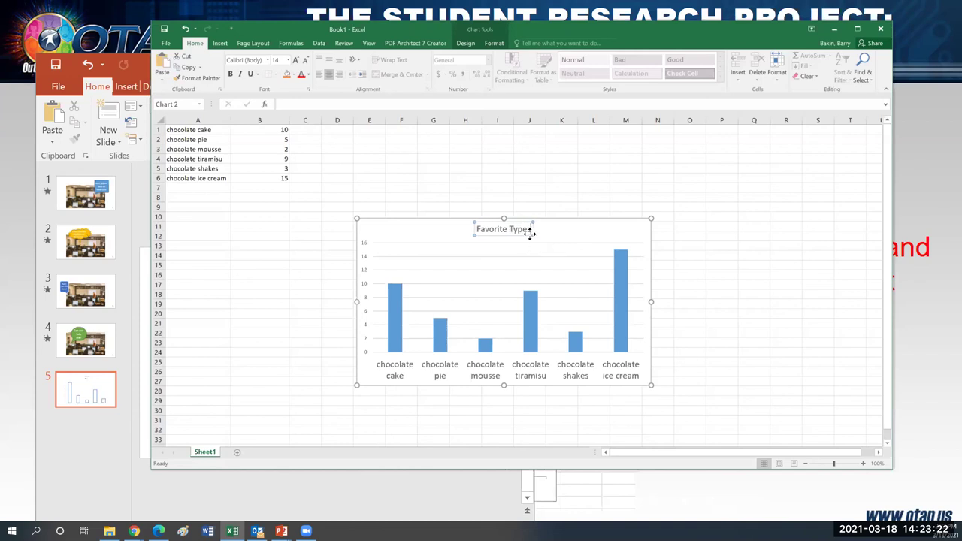
text( of Desert)
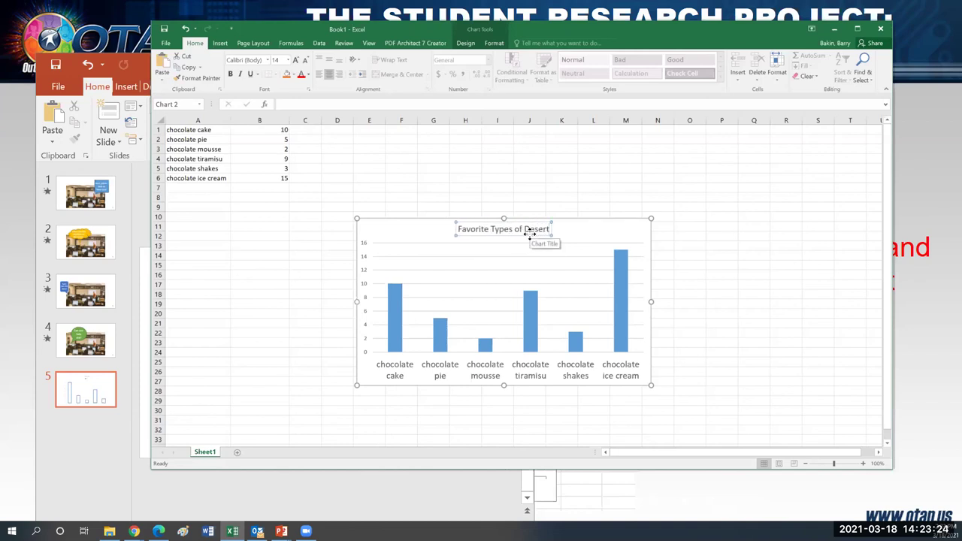
text(s If t)
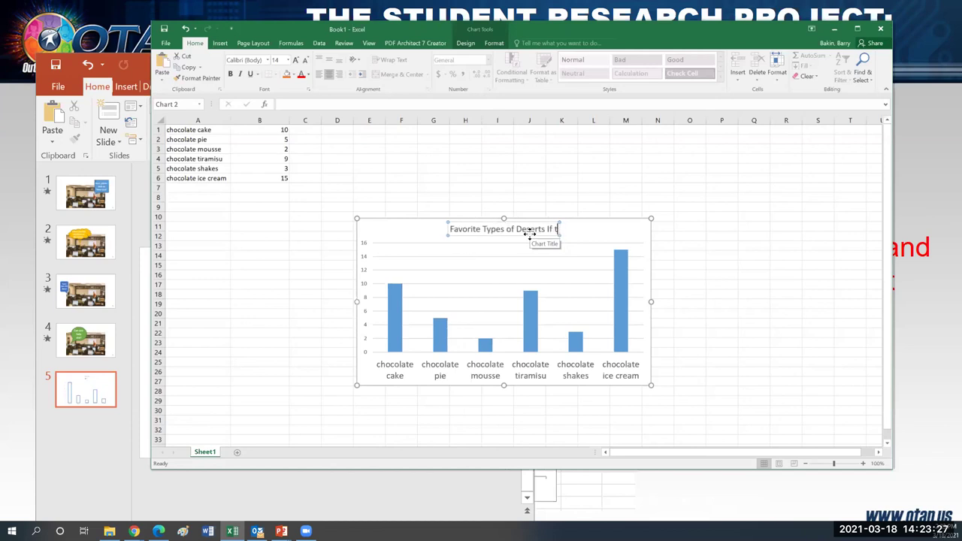
key(BackSpace)
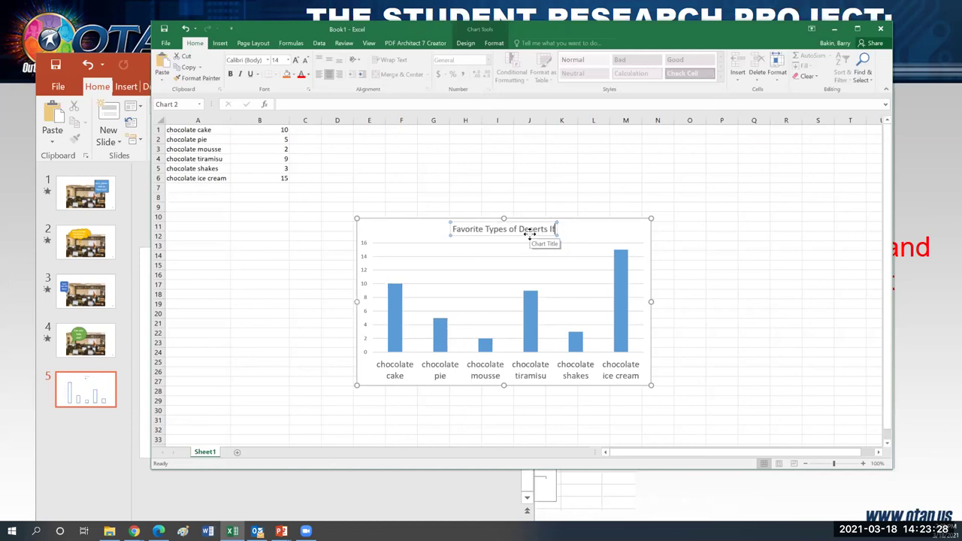
text(T)
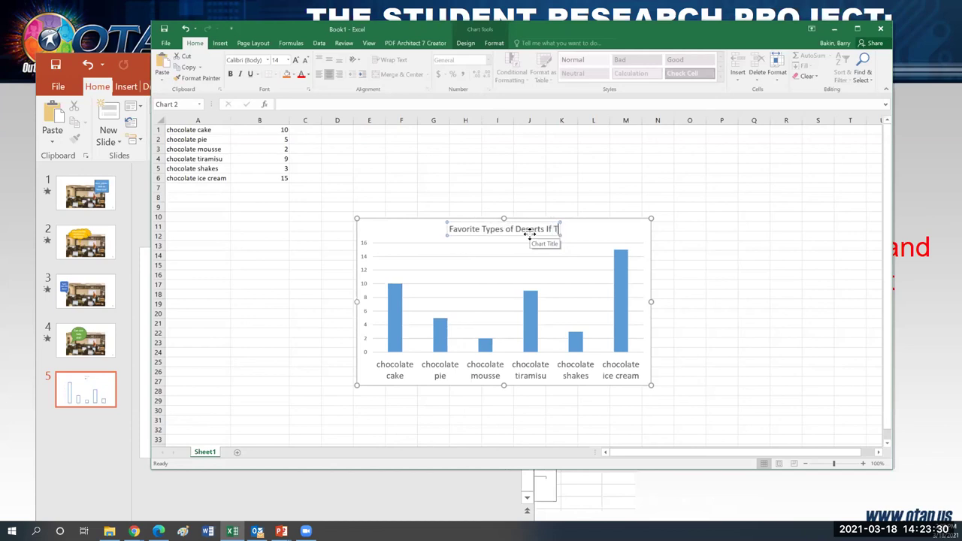
text(hey're Cho)
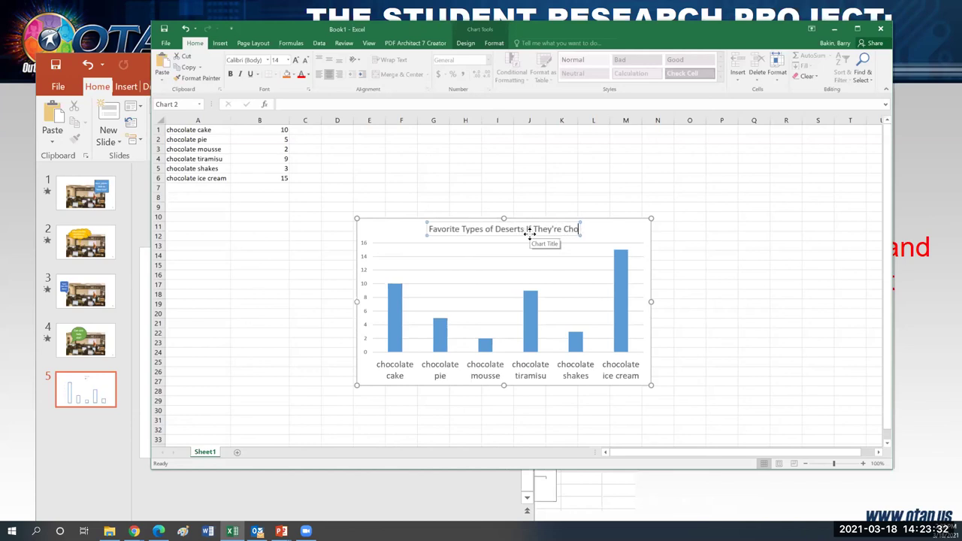
text(colate!)
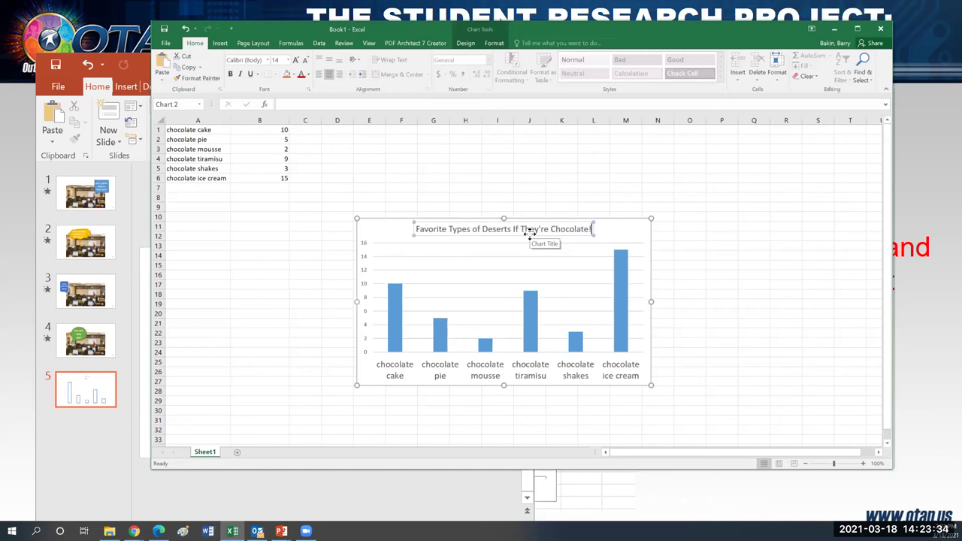
drag(258, 294, 257, 288)
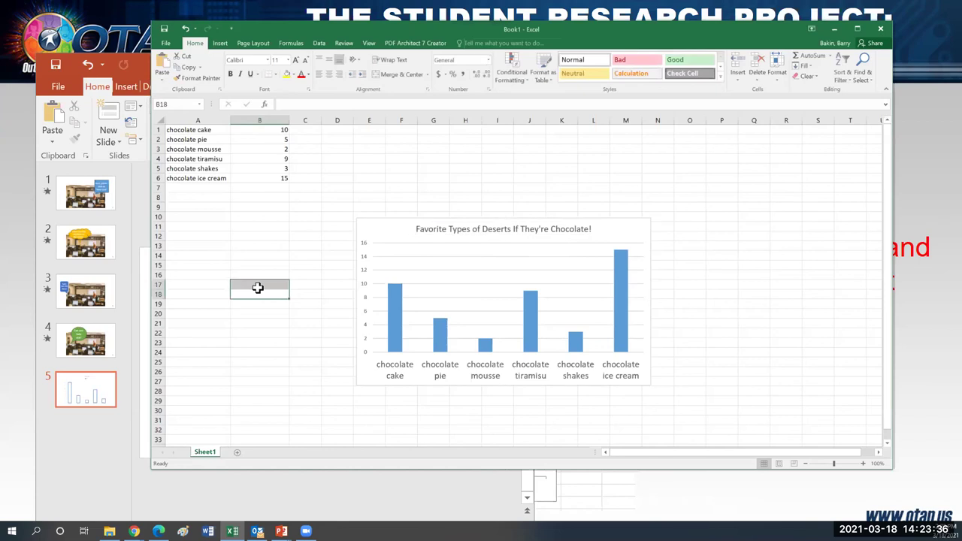
Copy the finished chart and return to the PowerPoint presentation.
click(399, 235)
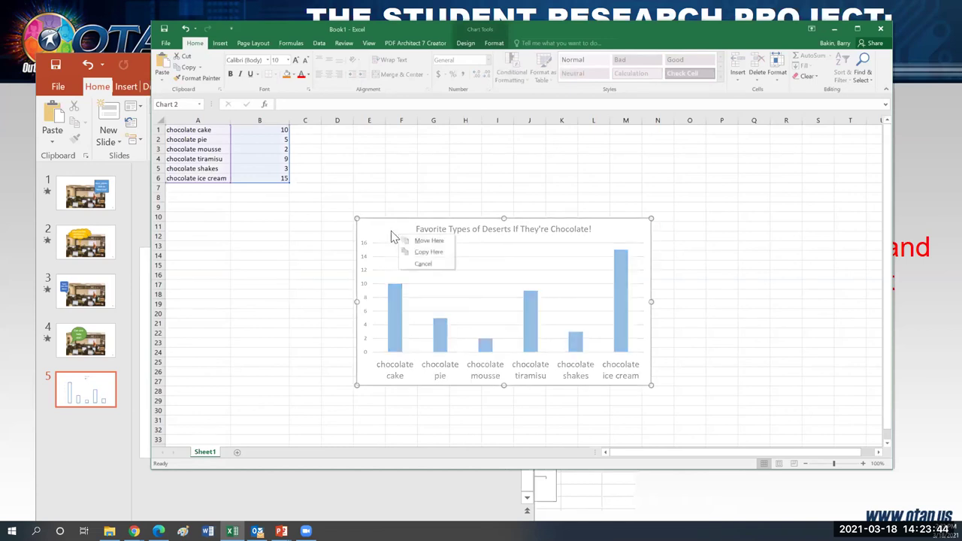
right_click(387, 228)
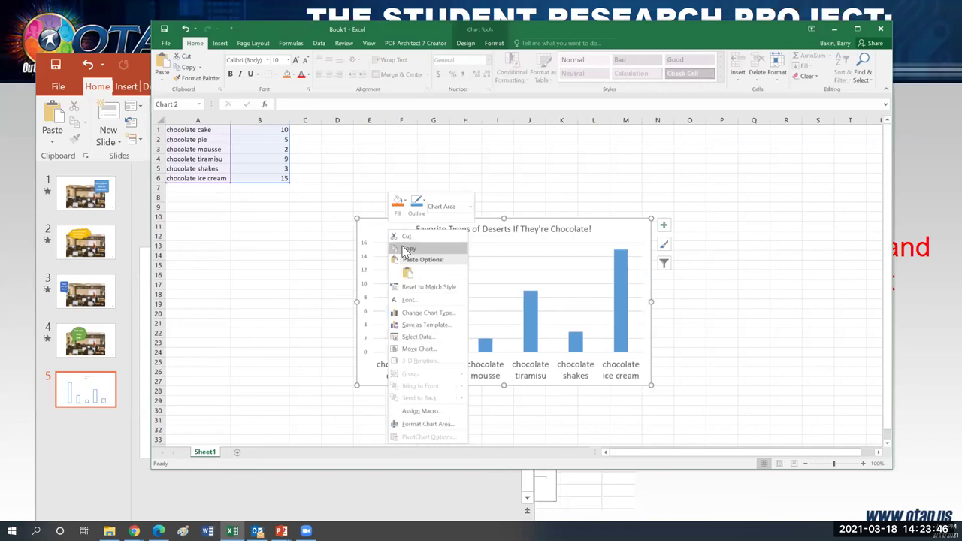
key(Escape)
click(103, 454)
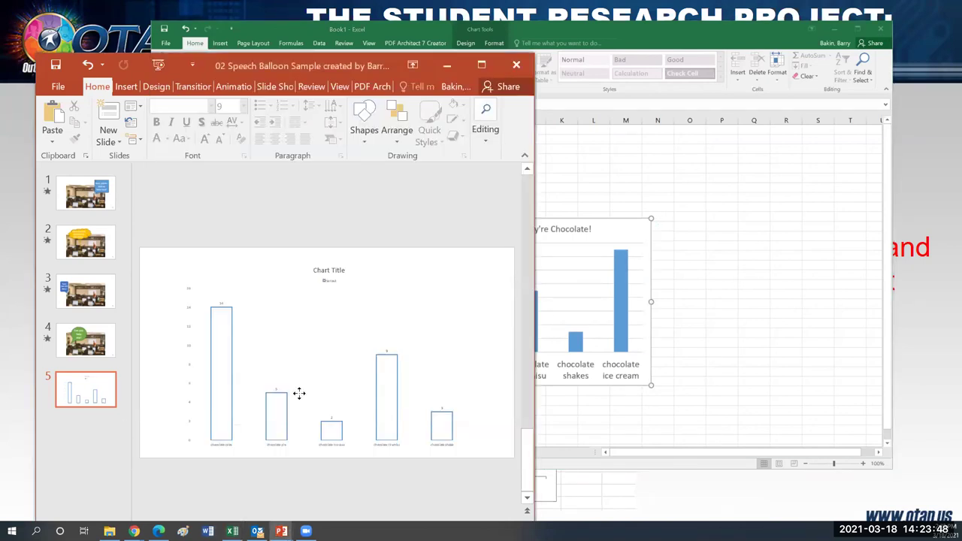
Delete the old chart on slide 5 and paste the Excel chart in its place.
click(301, 393)
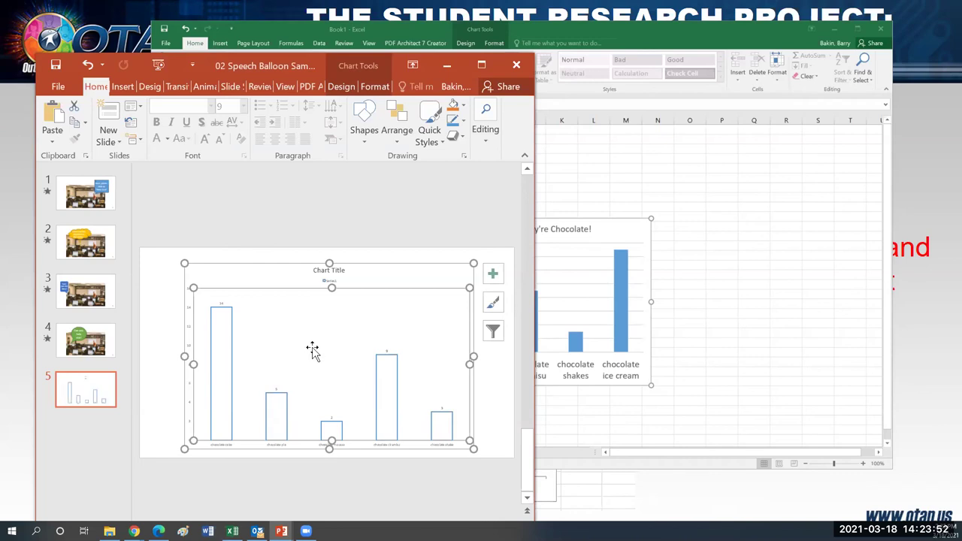
click(272, 253)
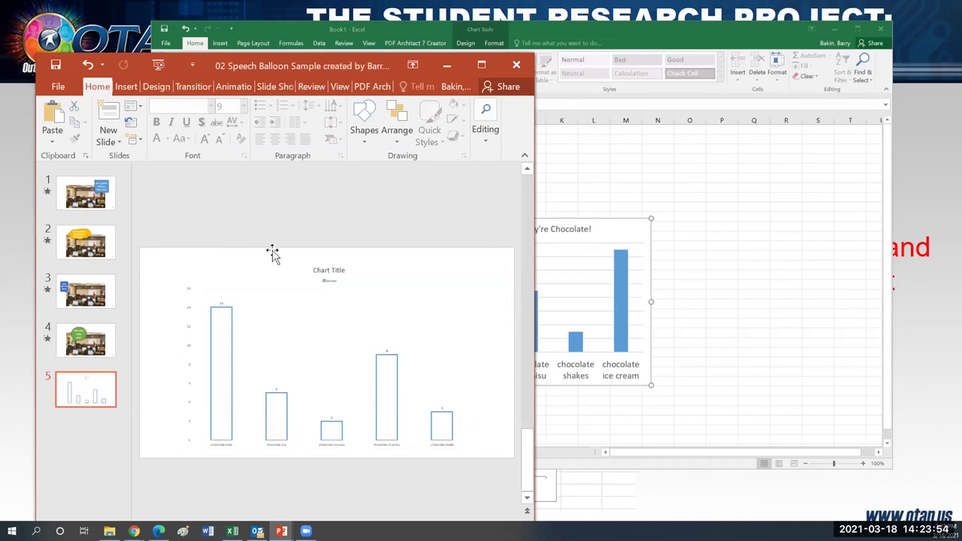
click(260, 289)
key(Delete)
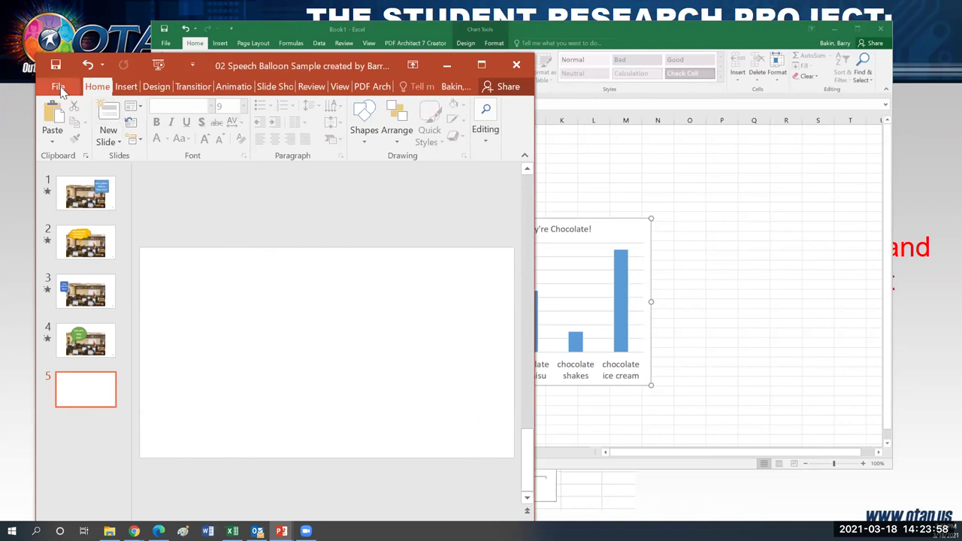
click(53, 112)
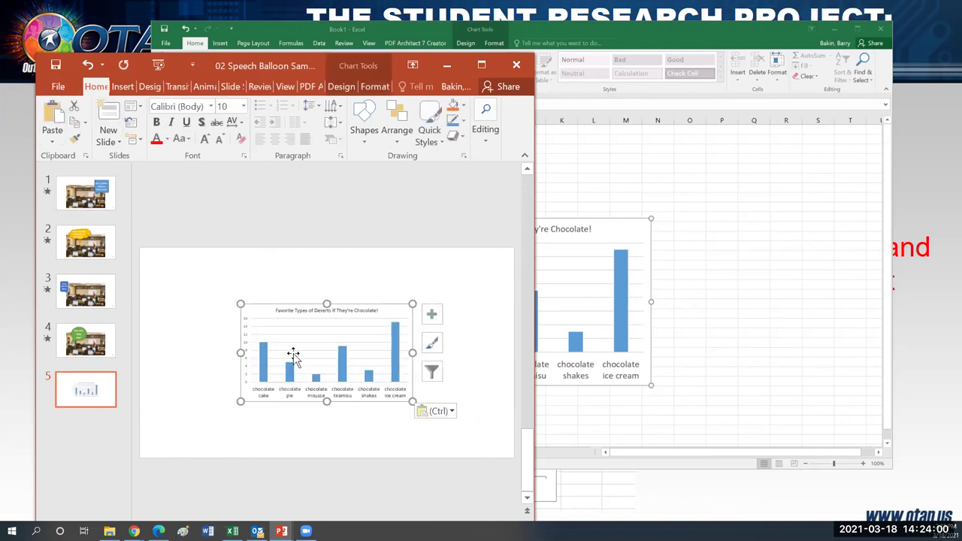
Enlarge the pasted chart to fill most of the slide, then advance to the objectives slide.
click(225, 335)
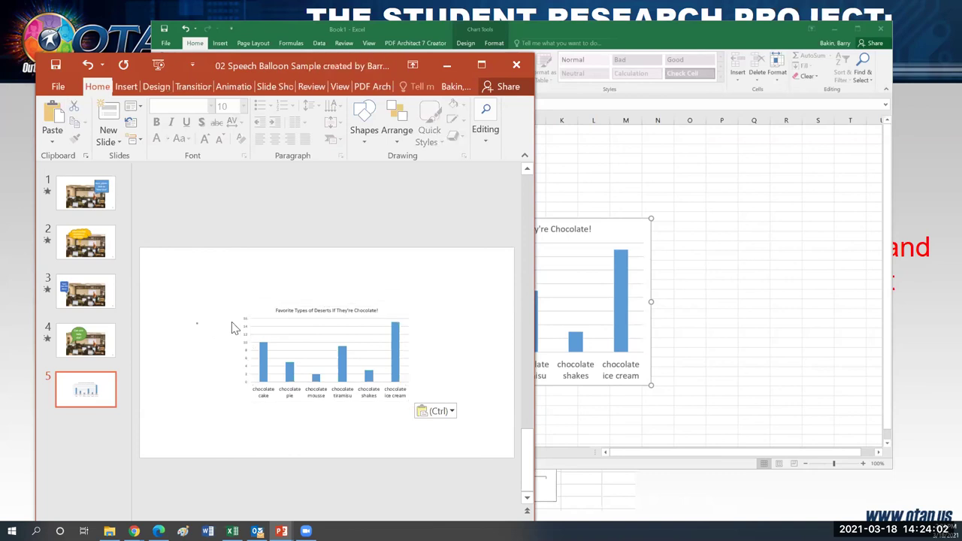
click(244, 314)
drag(241, 304, 170, 264)
drag(413, 401, 476, 449)
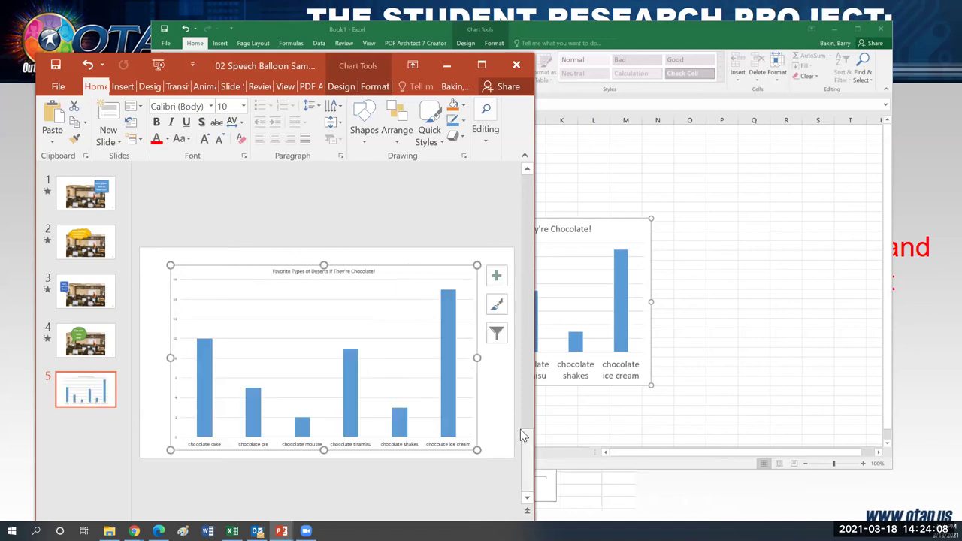
click(118, 393)
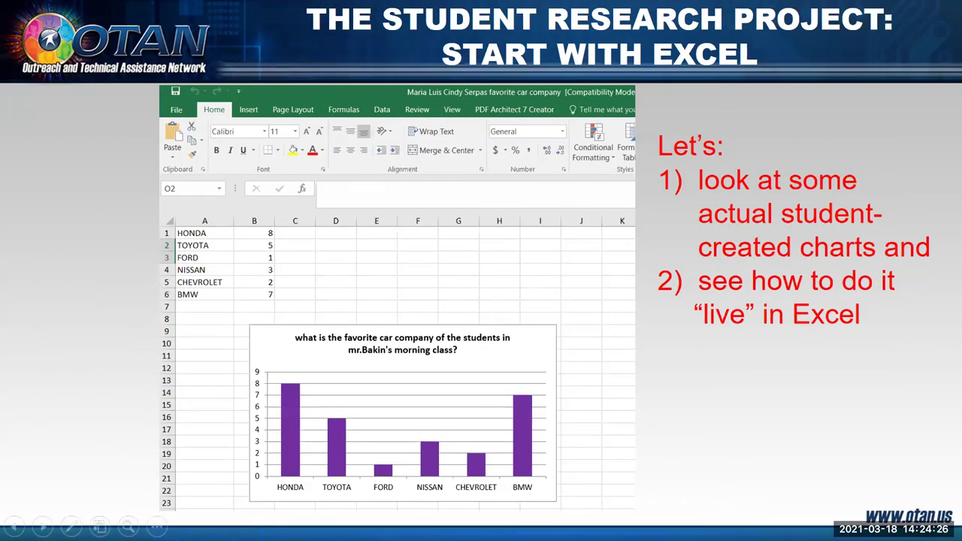
key(Right)
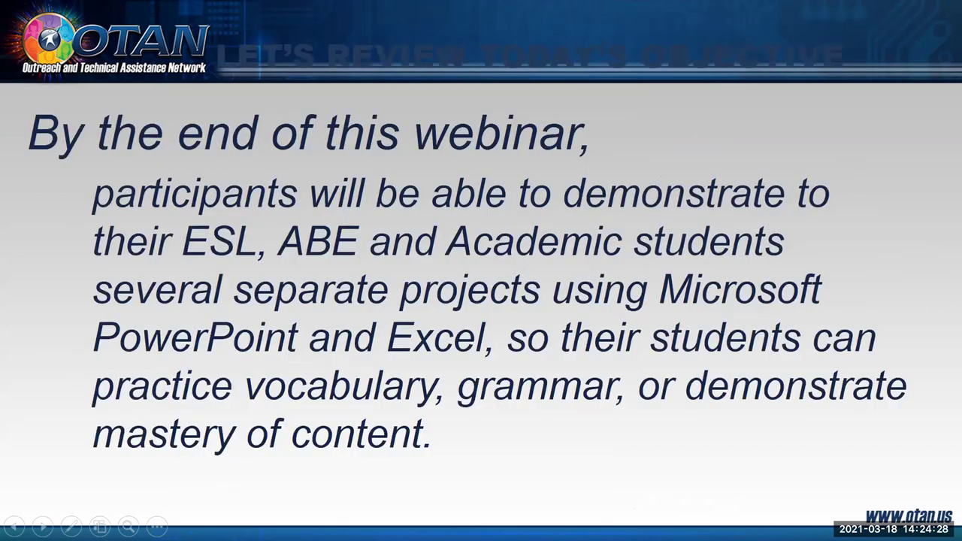